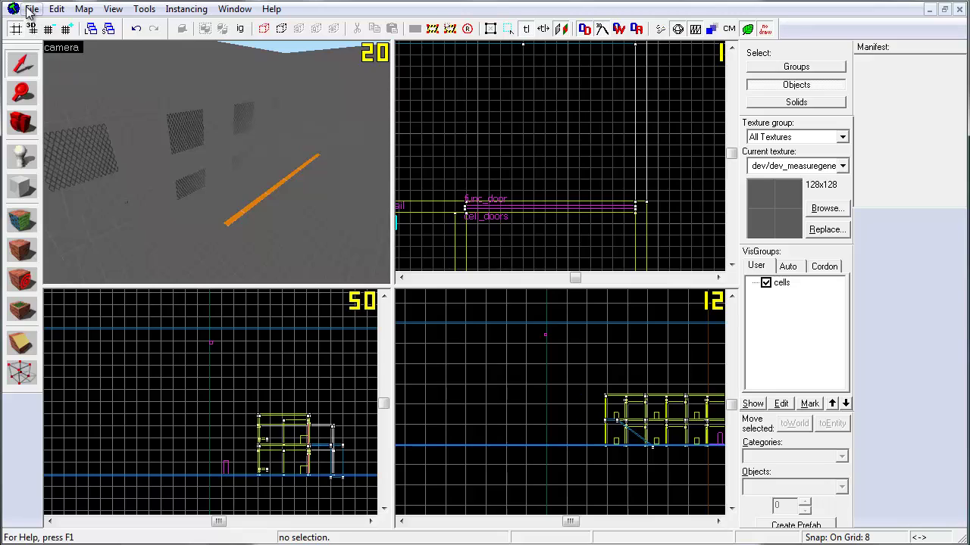
Step: Pull the 3D camera back and tilt it to look over the cell walls
{"action": "key", "text": "s"}
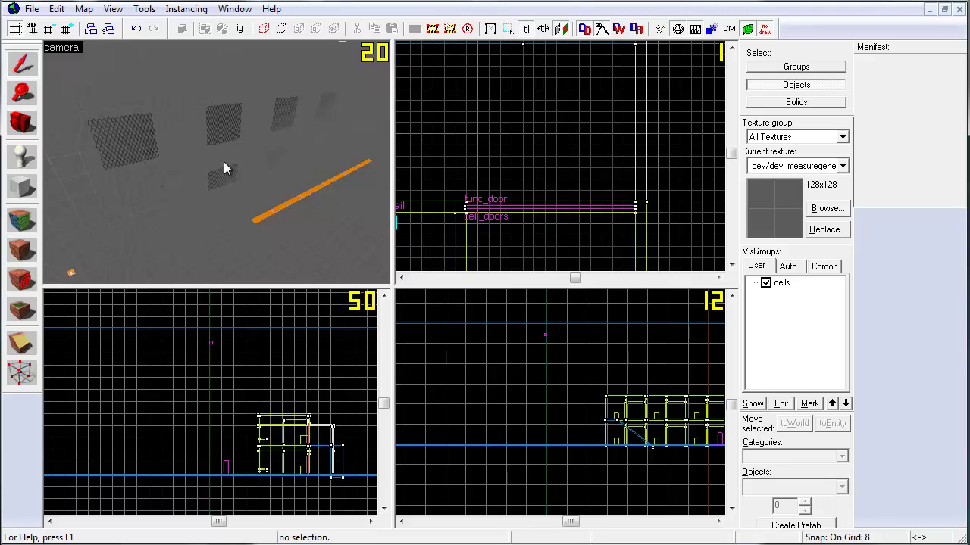
{"action": "key", "text": "Up"}
{"action": "scroll", "coordinate": [583, 174], "scroll_direction": "down", "scroll_amount": 2}
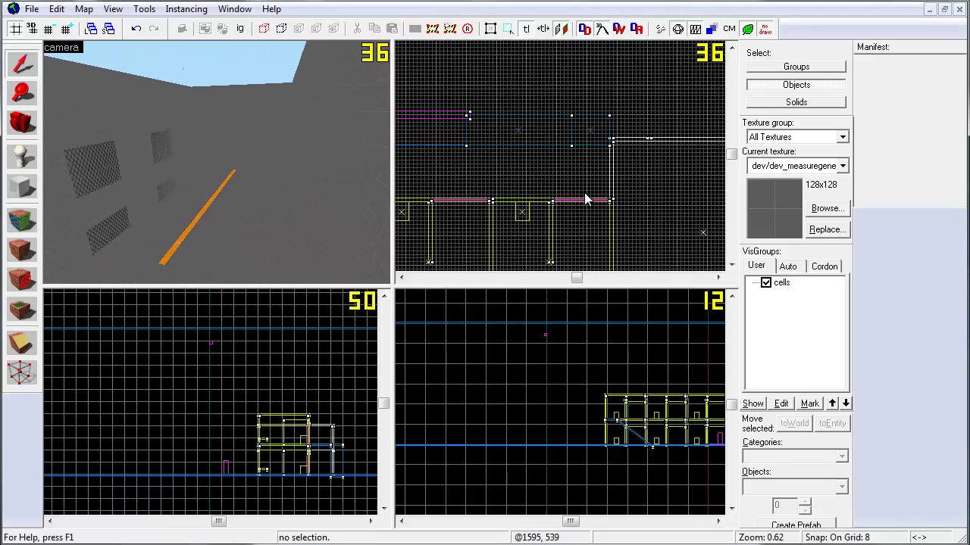
{"action": "scroll", "coordinate": [589, 177], "scroll_direction": "down", "scroll_amount": 2}
{"action": "scroll", "coordinate": [589, 177], "scroll_direction": "down", "scroll_amount": 1}
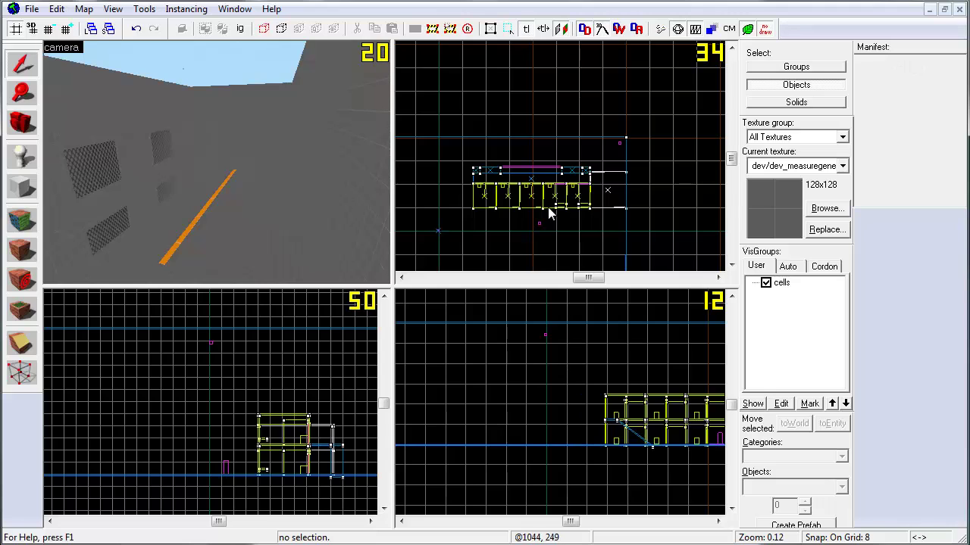
{"action": "scroll", "coordinate": [494, 220], "scroll_direction": "down", "scroll_amount": 2}
{"action": "scroll", "coordinate": [538, 195], "scroll_direction": "down", "scroll_amount": 3}
{"action": "scroll", "coordinate": [584, 214], "scroll_direction": "down", "scroll_amount": 2}
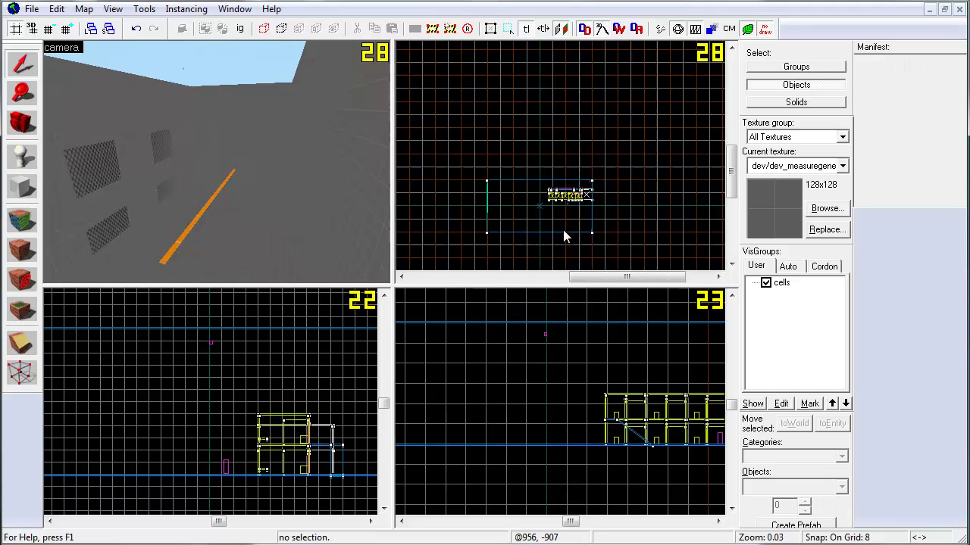
{"action": "scroll", "coordinate": [563, 230], "scroll_direction": "up", "scroll_amount": 3}
{"action": "scroll", "coordinate": [585, 159], "scroll_direction": "up", "scroll_amount": 3}
{"action": "scroll", "coordinate": [533, 220], "scroll_direction": "up", "scroll_amount": 3}
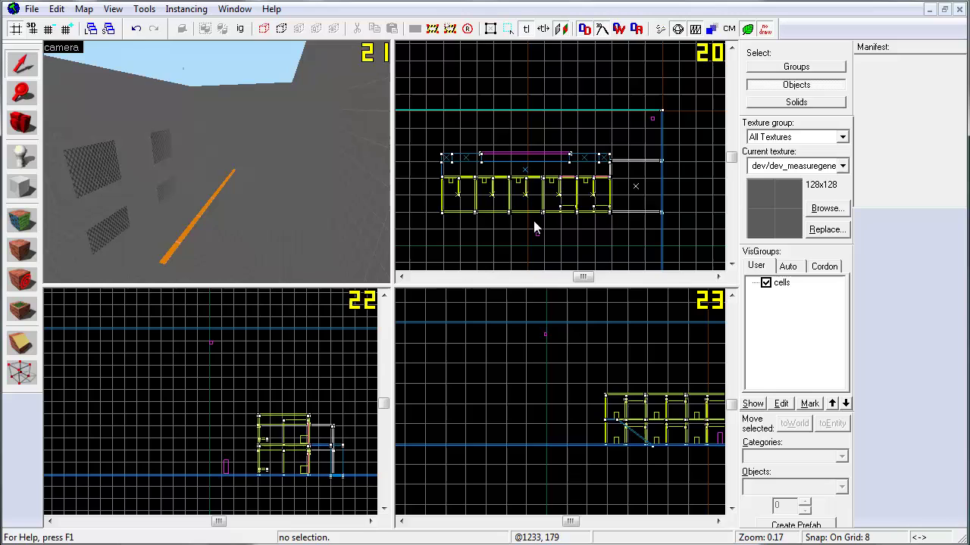
{"action": "scroll", "coordinate": [533, 220], "scroll_direction": "up", "scroll_amount": 1}
{"action": "left_click_drag", "start_coordinate": [195, 208], "coordinate": [216, 162]}
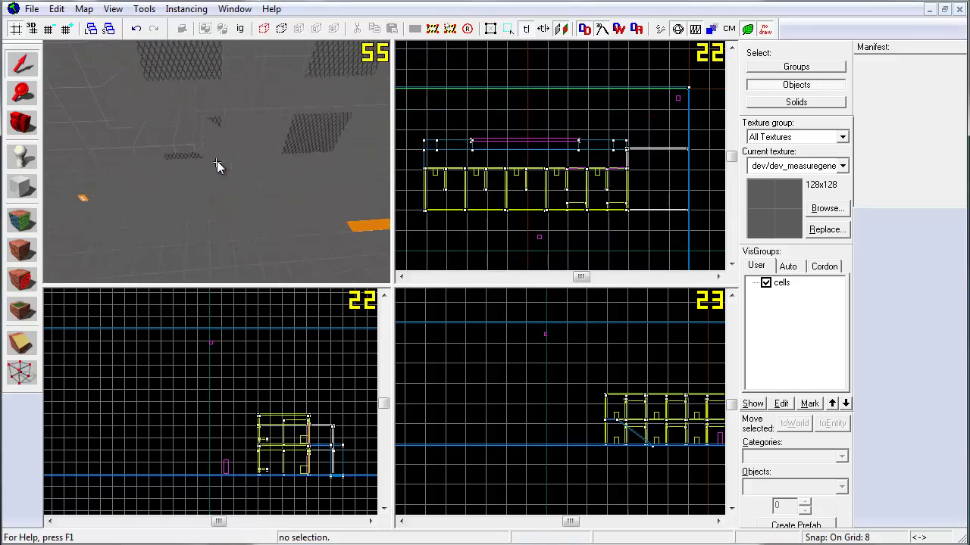
{"action": "key", "text": "Up"}
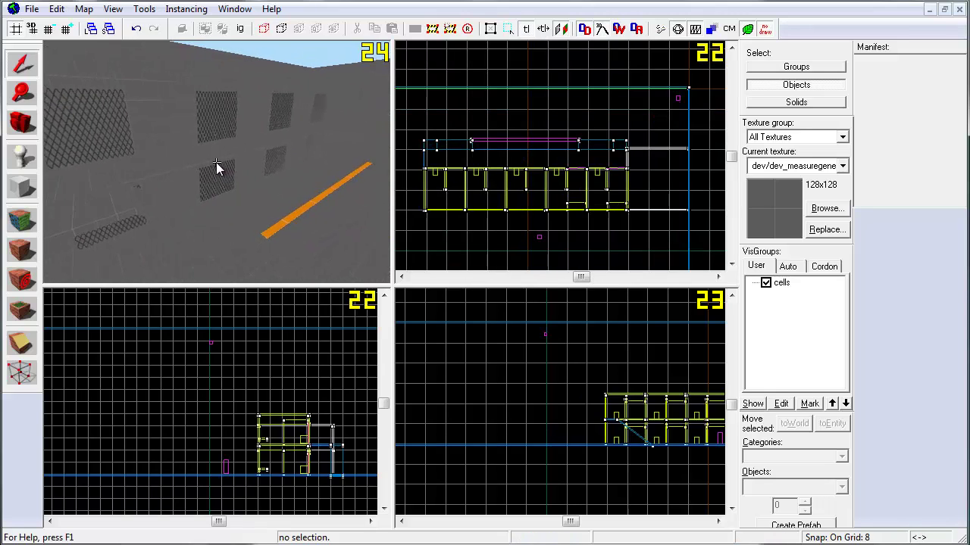
Step: Switch the 3D view to flat shading, then back to textured rendering
{"action": "left_click", "coordinate": [149, 169]}
{"action": "left_click", "coordinate": [62, 48]}
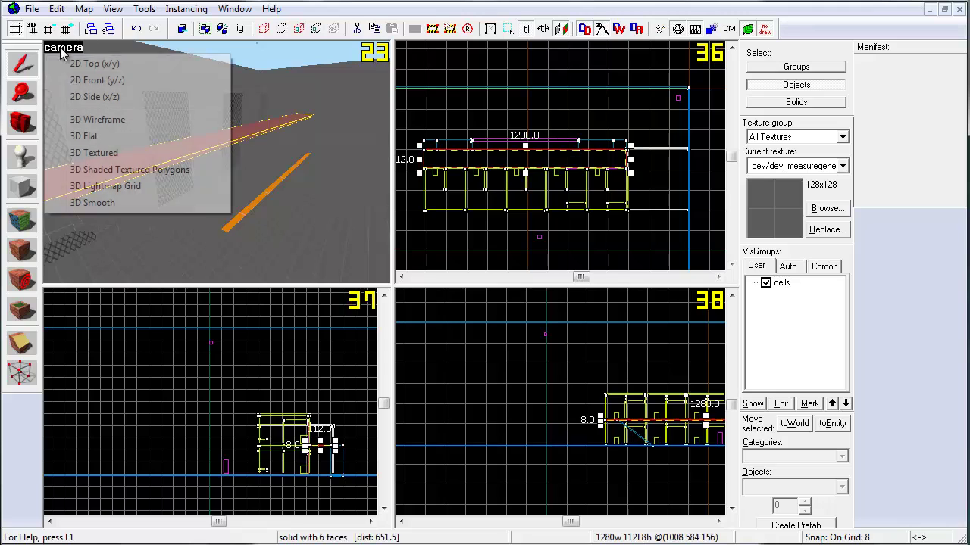
{"action": "left_click", "coordinate": [83, 135]}
{"action": "left_click", "coordinate": [241, 236]}
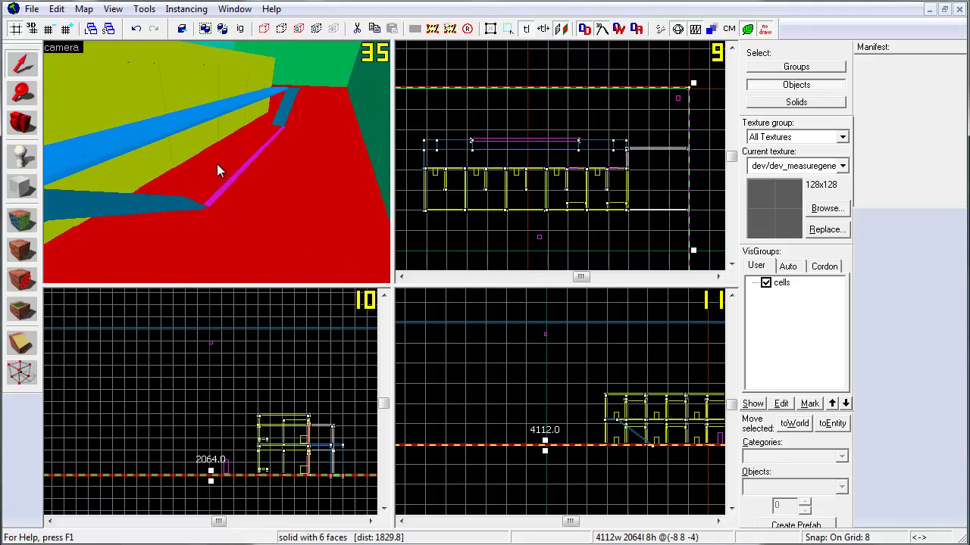
{"action": "left_click", "coordinate": [231, 178]}
{"action": "left_click", "coordinate": [62, 47]}
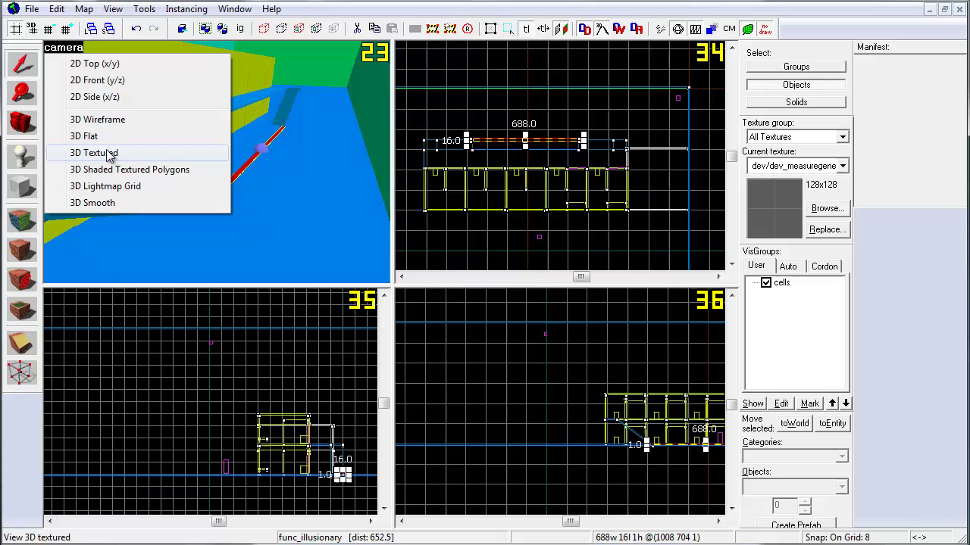
{"action": "left_click", "coordinate": [108, 154]}
Step: Fly the camera with mouselook to face a chain-link cell door head-on
{"action": "key", "text": "z"}
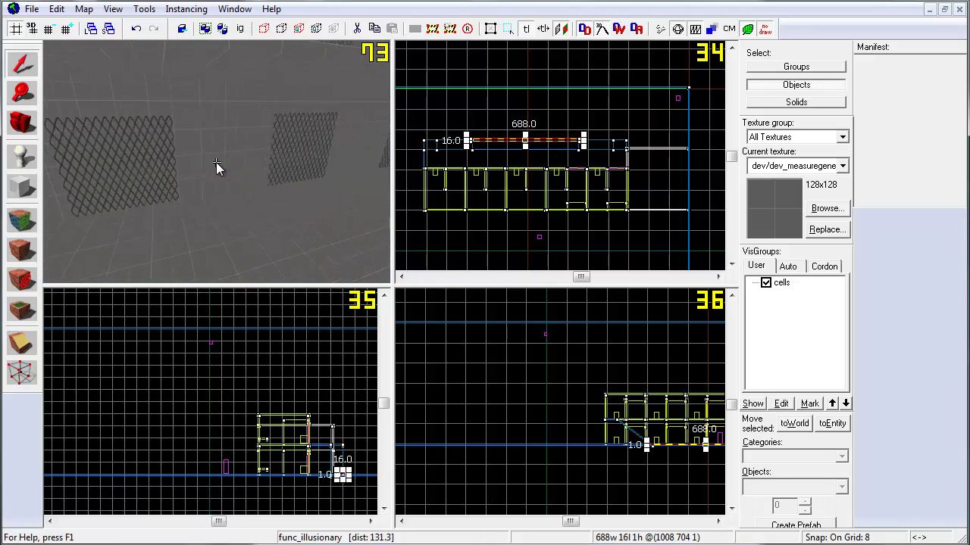
{"action": "left_click", "coordinate": [463, 100]}
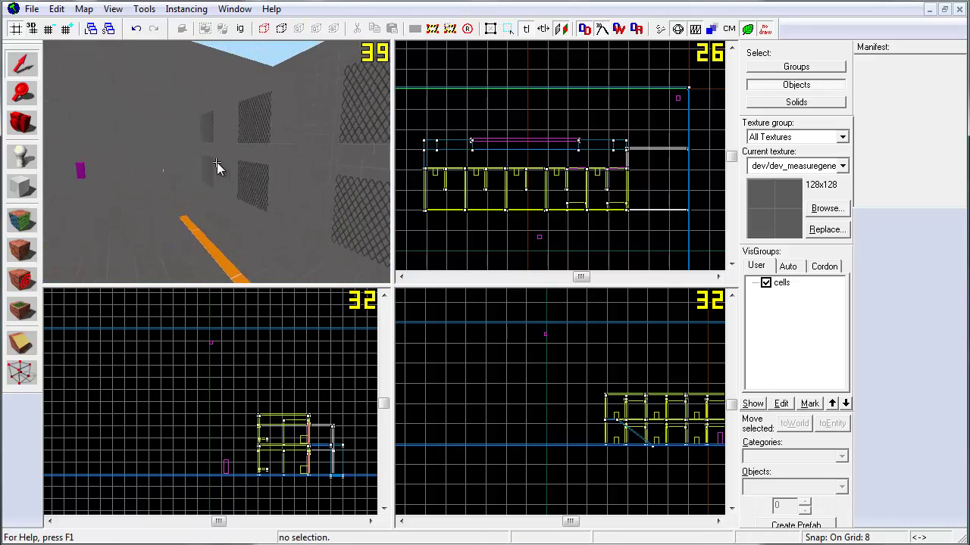
{"action": "key", "text": "w"}
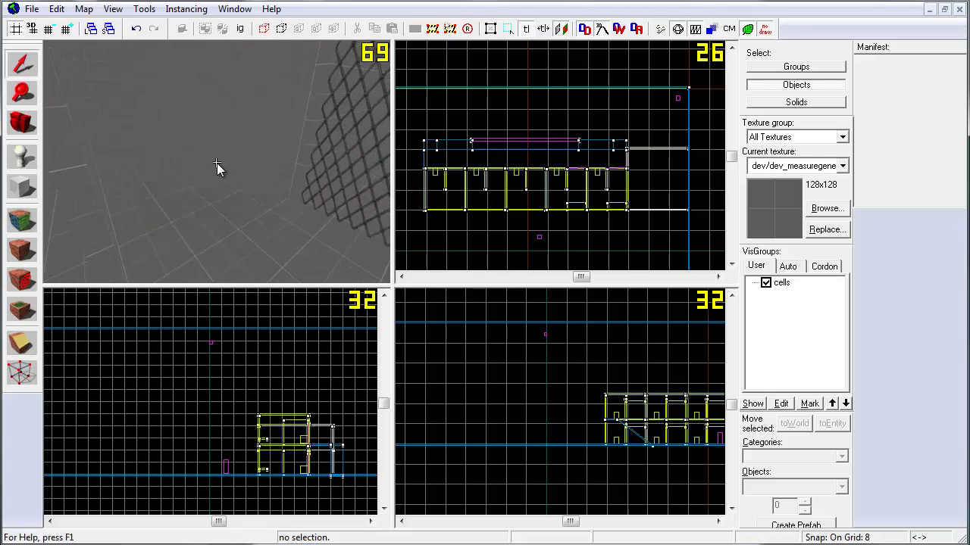
{"action": "key", "text": "s"}
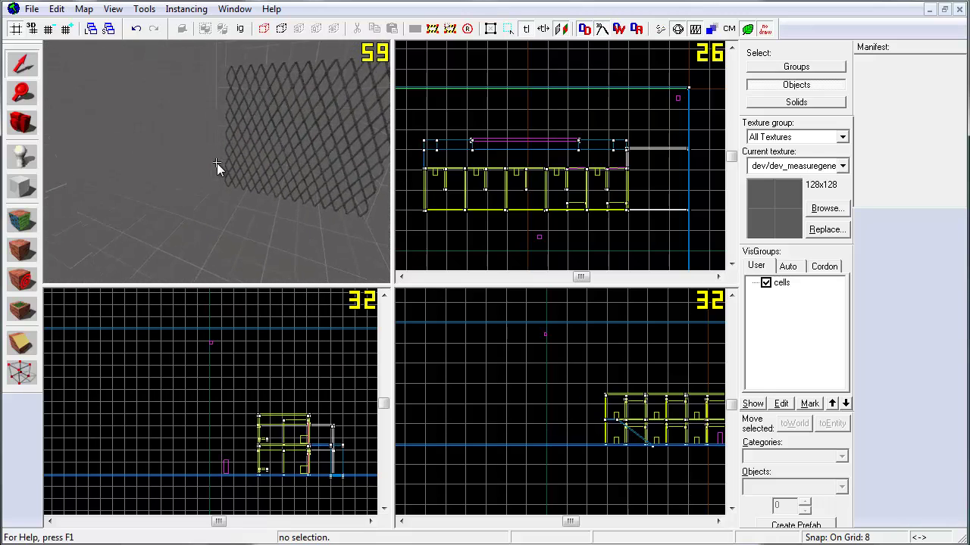
{"action": "key", "text": "z"}
{"action": "key", "text": "Right"}
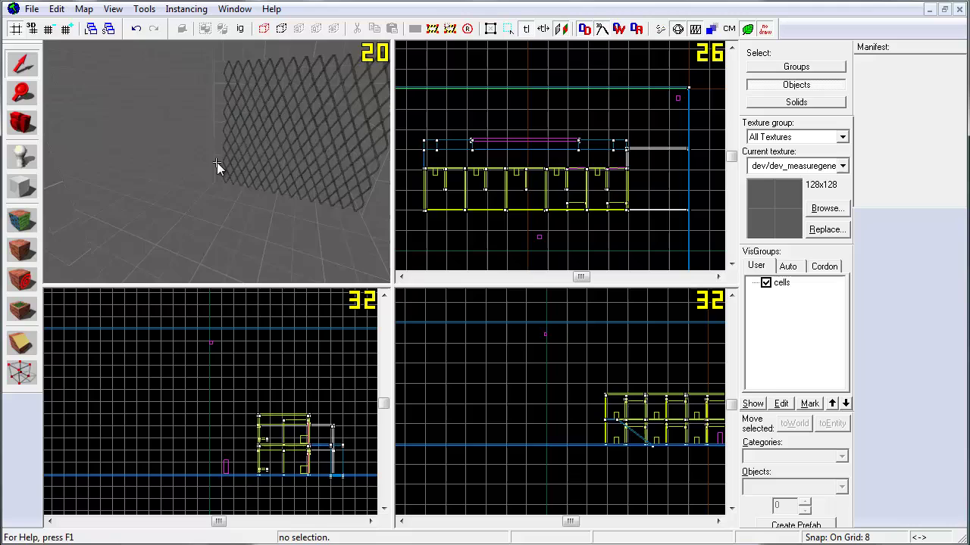
{"action": "key", "text": "w"}
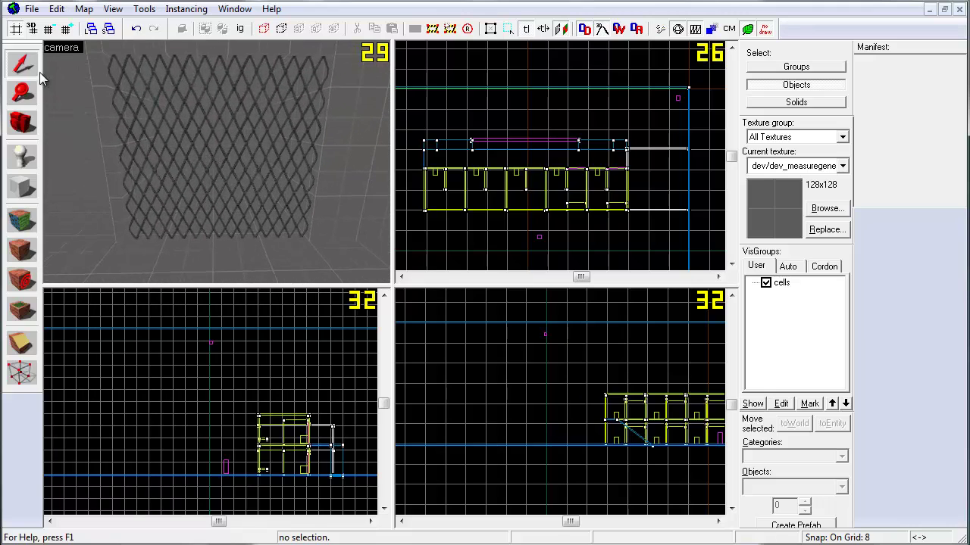
Step: Select the chain-link cell door as a whole entity and open its Object Properties
{"action": "left_click", "coordinate": [754, 86]}
{"action": "left_click", "coordinate": [214, 182]}
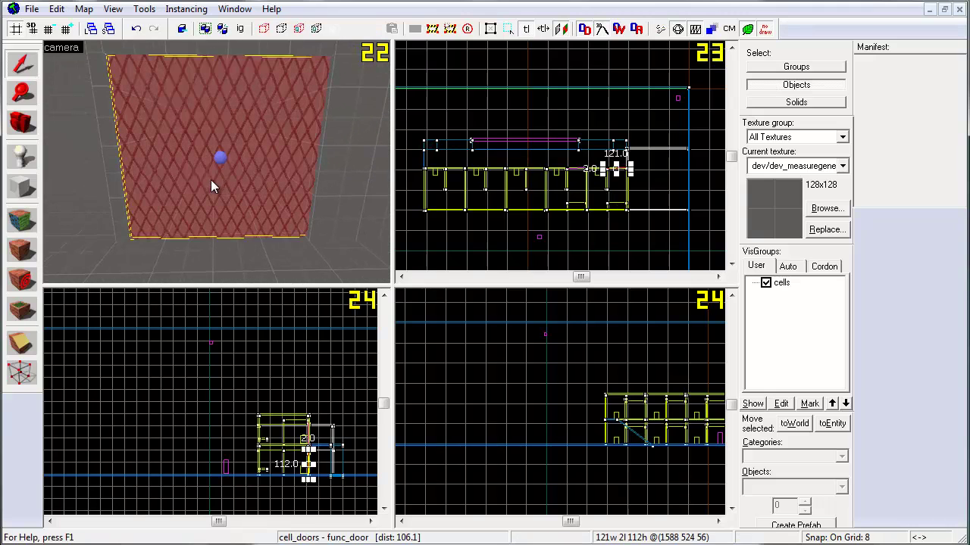
{"action": "key", "text": "alt+Return"}
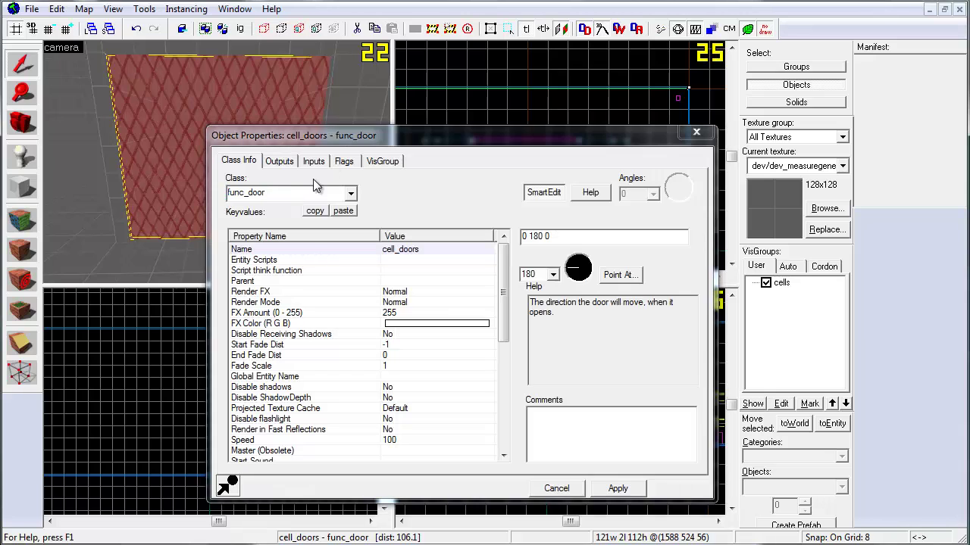
{"action": "left_click_drag", "start_coordinate": [505, 293], "coordinate": [506, 336]}
{"action": "scroll", "coordinate": [504, 329], "scroll_direction": "down", "scroll_amount": 5}
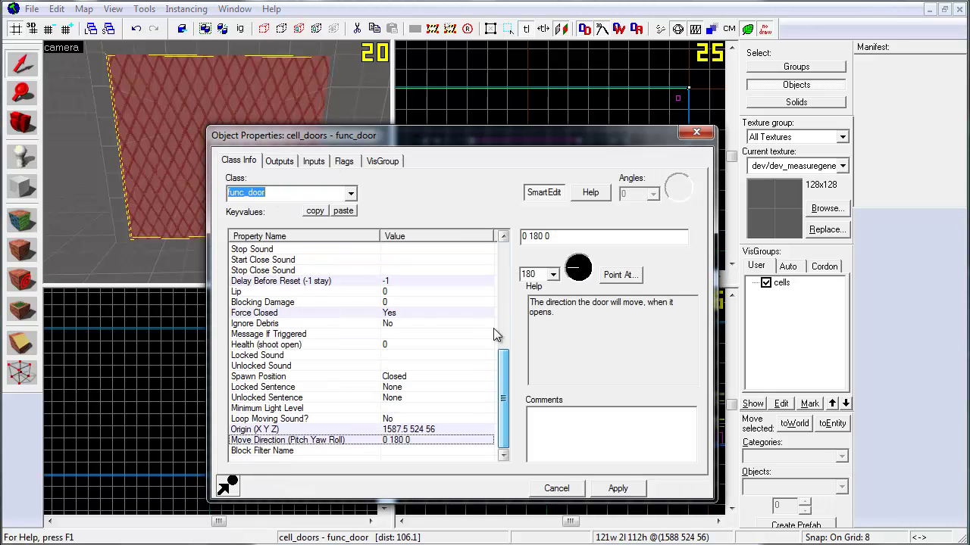
Step: Scroll through the cell_doors keyvalues, including move direction 0 180 0, with the window moved aside
{"action": "mouse_move", "coordinate": [444, 139]}
{"action": "left_mouse_down"}
{"action": "mouse_move", "coordinate": [381, 297]}
{"action": "mouse_move", "coordinate": [290, 292]}
{"action": "left_mouse_up"}
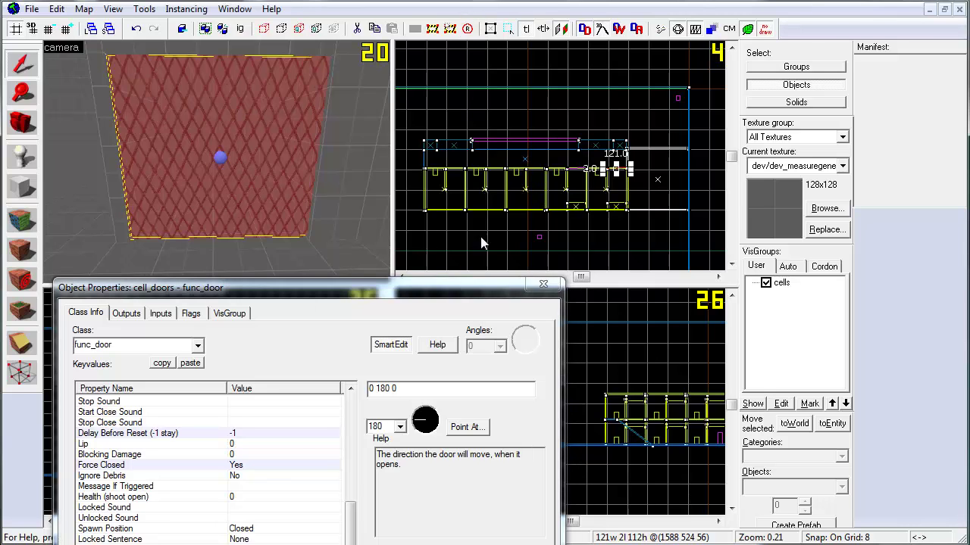
{"action": "left_click_drag", "start_coordinate": [210, 291], "coordinate": [826, 124]}
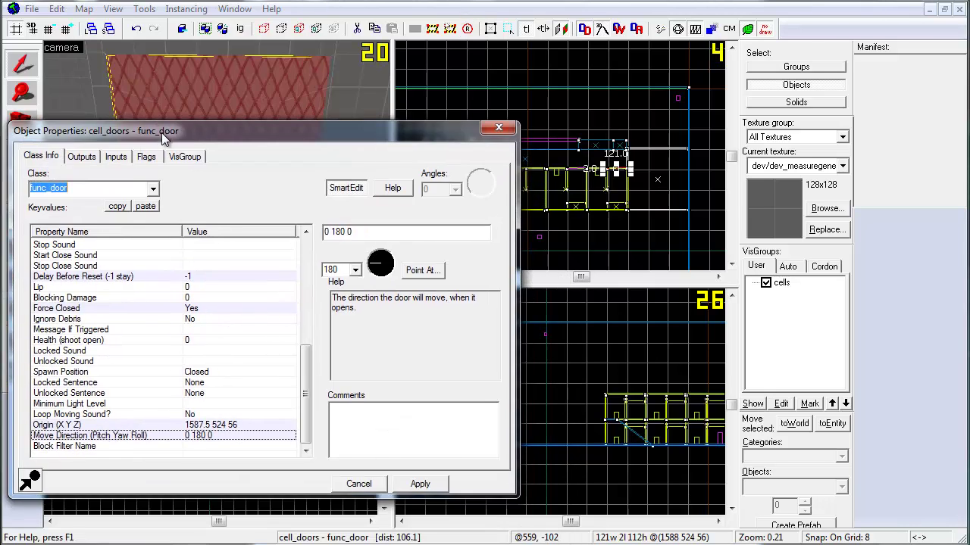
{"action": "left_click", "coordinate": [849, 426]}
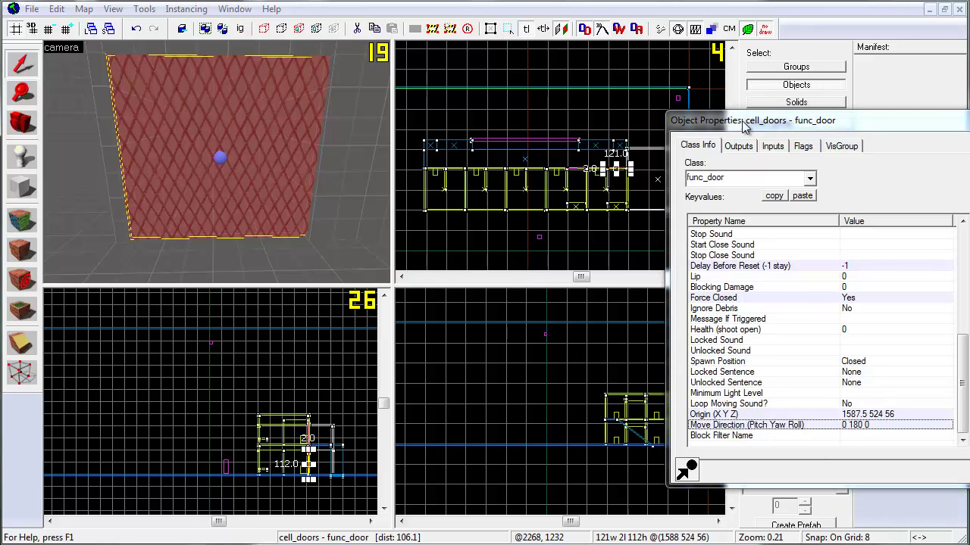
{"action": "left_click_drag", "start_coordinate": [769, 120], "coordinate": [137, 228]}
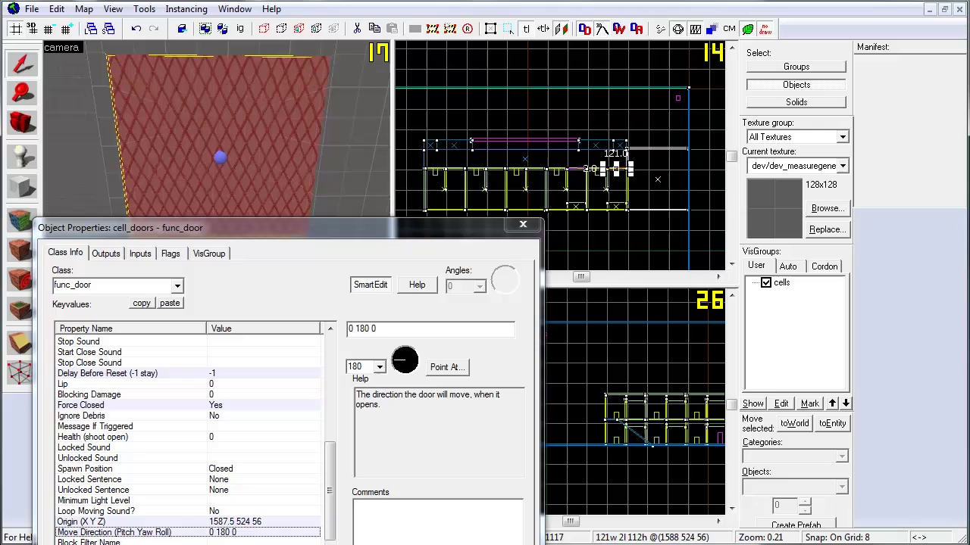
{"action": "scroll", "coordinate": [614, 198], "scroll_direction": "up", "scroll_amount": 2}
{"action": "scroll", "coordinate": [609, 156], "scroll_direction": "up", "scroll_amount": 4}
{"action": "scroll", "coordinate": [629, 188], "scroll_direction": "up", "scroll_amount": 3}
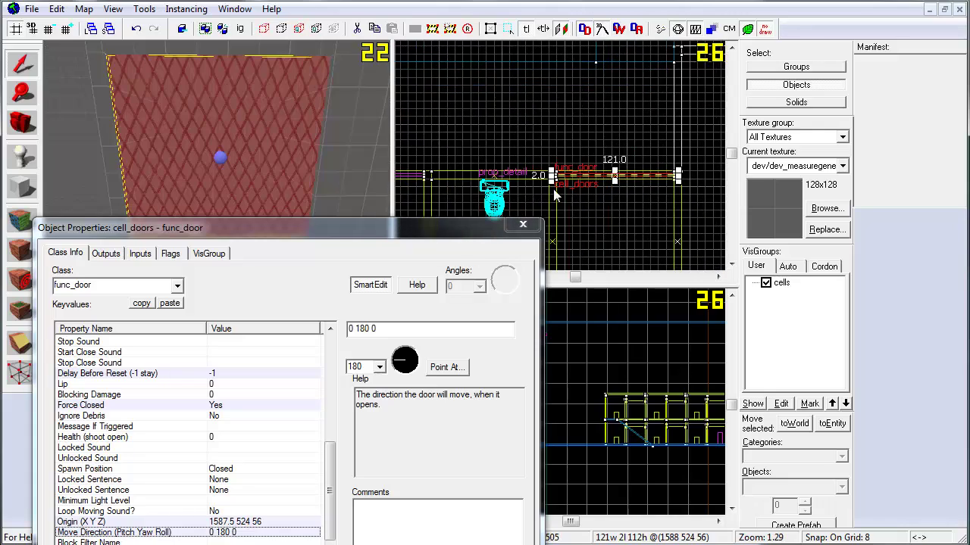
{"action": "scroll", "coordinate": [490, 160], "scroll_direction": "down", "scroll_amount": 1}
{"action": "middle_click_drag", "start_coordinate": [475, 154], "coordinate": [562, 164]}
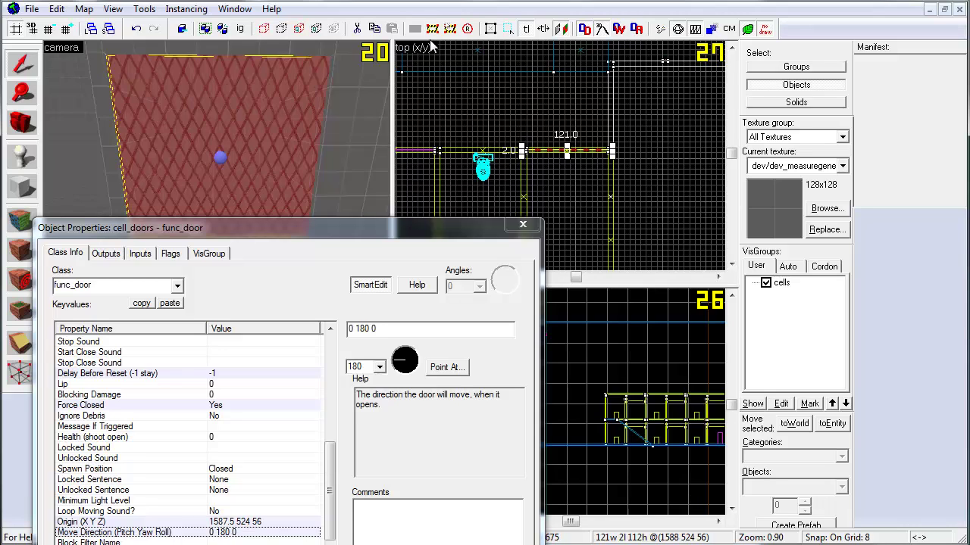
{"action": "left_click_drag", "start_coordinate": [272, 227], "coordinate": [307, 290]}
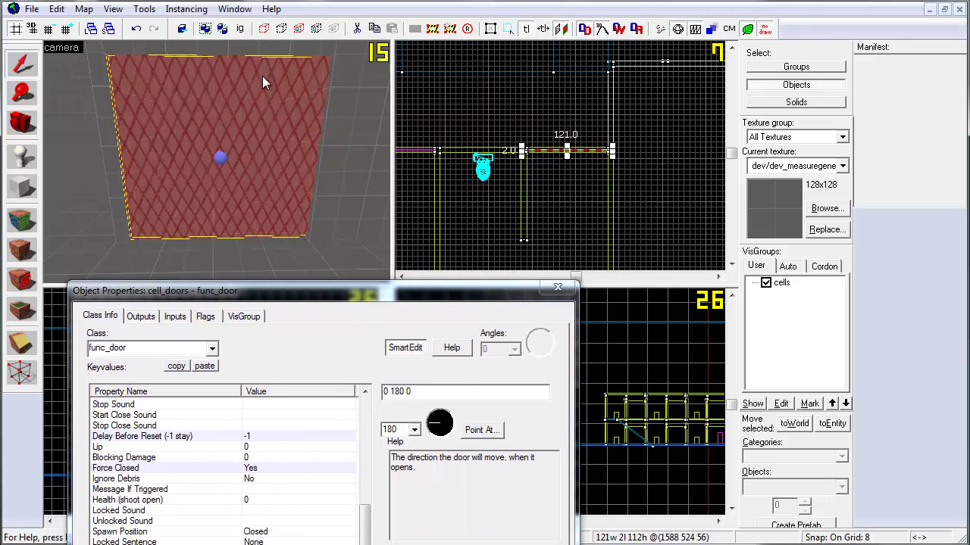
Step: Re-centre the 3D camera on the door with the properties window kept in view
{"action": "key", "text": "z"}
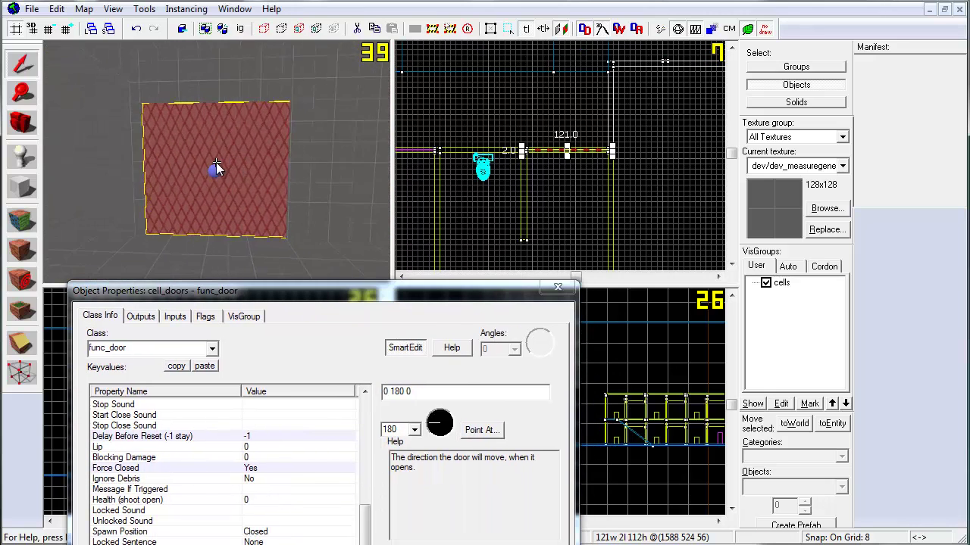
{"action": "key", "text": "z"}
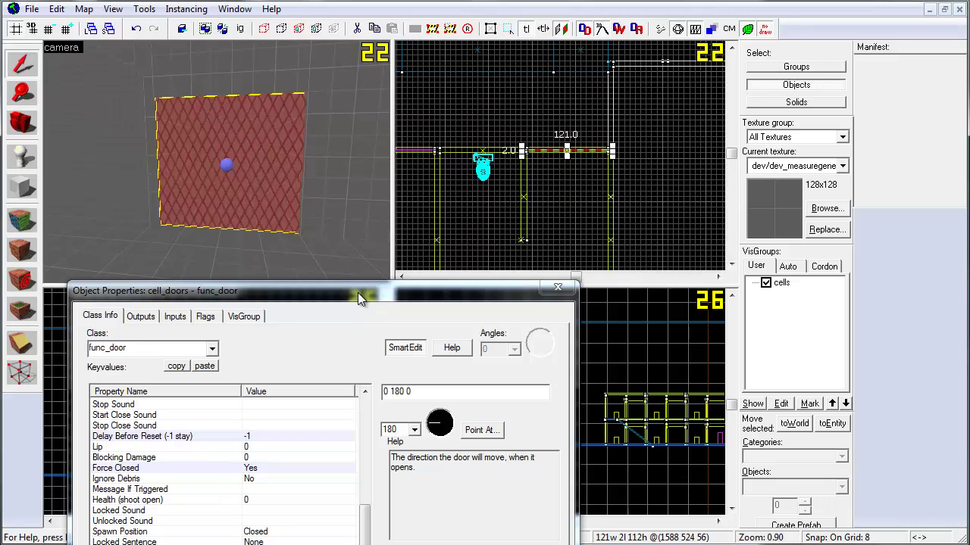
{"action": "left_click_drag", "start_coordinate": [358, 292], "coordinate": [360, 467]}
{"action": "double_click", "coordinate": [278, 465]}
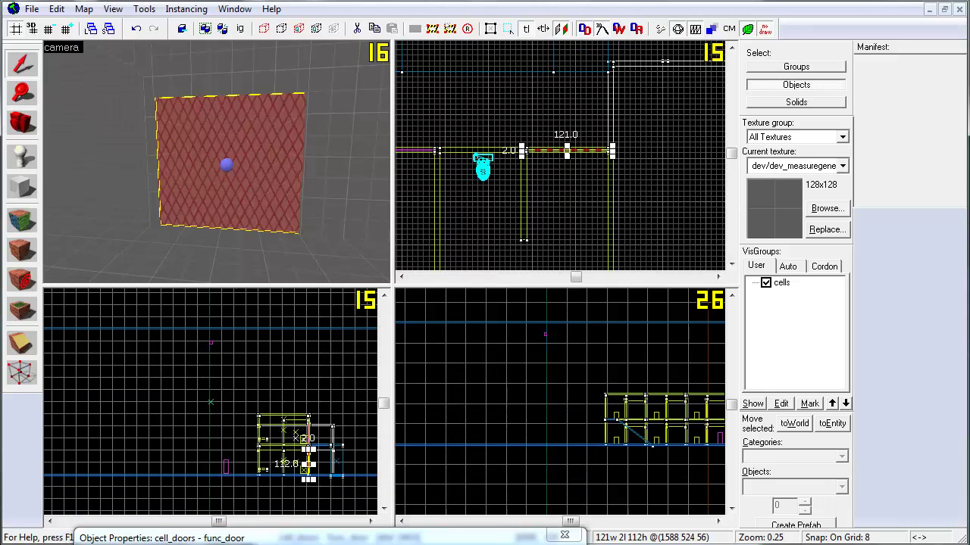
{"action": "left_click_drag", "start_coordinate": [316, 538], "coordinate": [294, 319]}
{"action": "key", "text": "Left"}
{"action": "key", "text": "Left"}
{"action": "key", "text": "Left"}
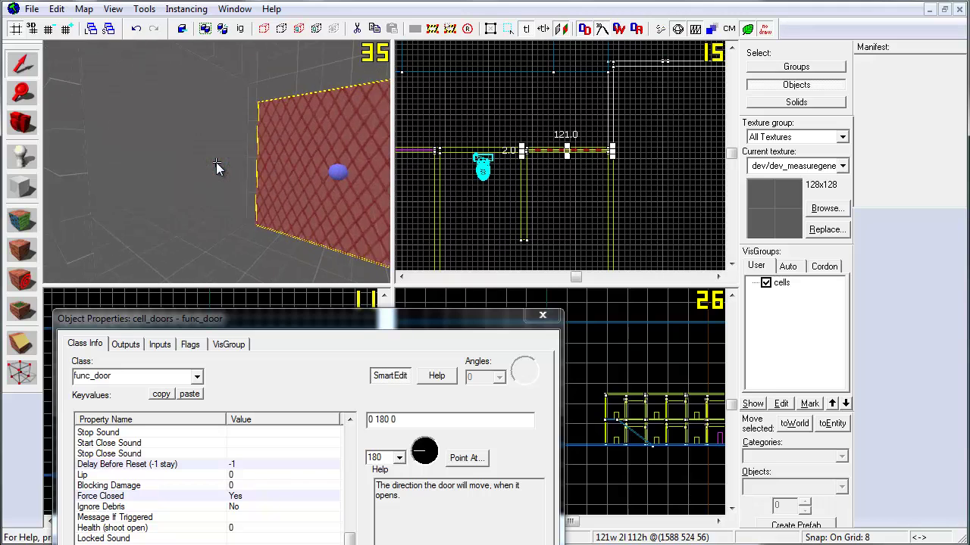
{"action": "key", "text": "Right"}
{"action": "key", "text": "Down"}
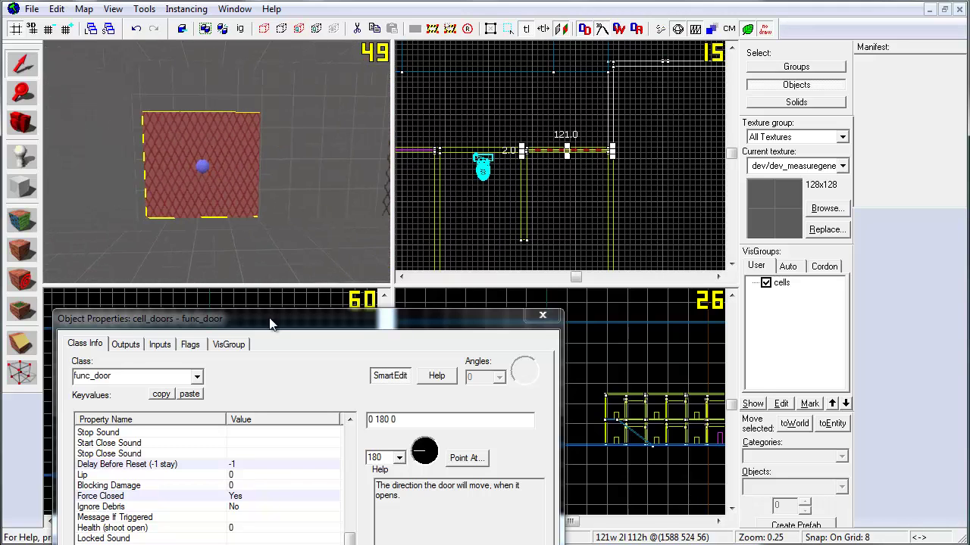
Step: Apply move direction 0 180 0 to the cell_doors door
{"action": "left_click_drag", "start_coordinate": [271, 326], "coordinate": [402, 124]}
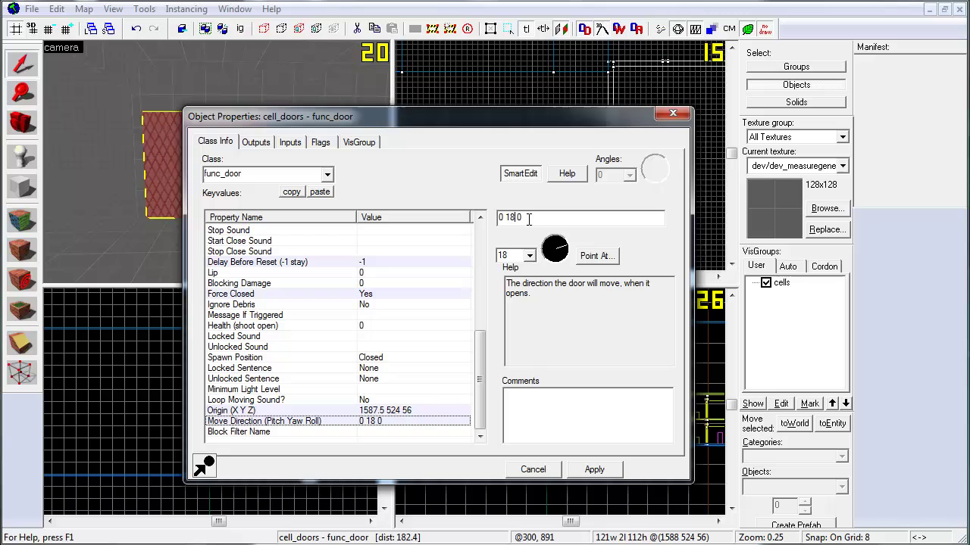
{"action": "left_click", "coordinate": [581, 475]}
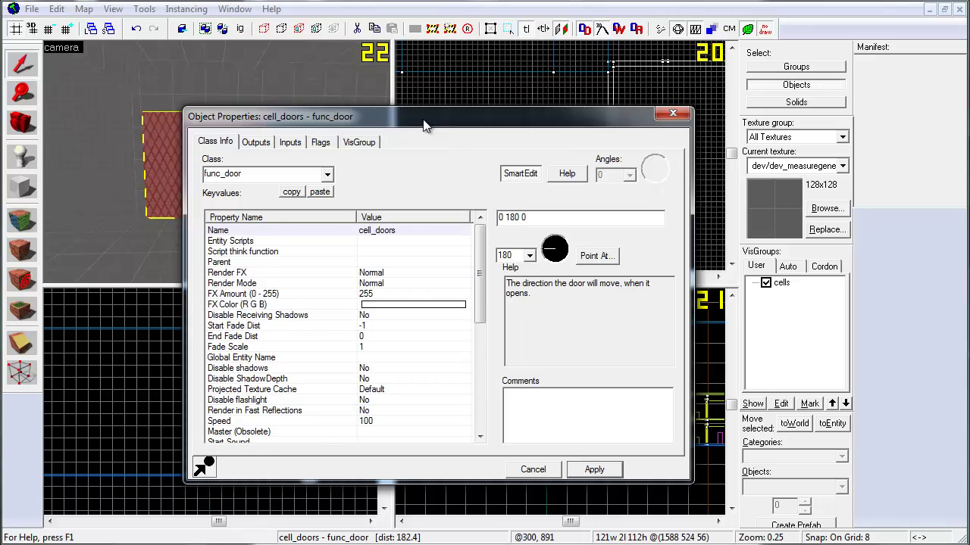
{"action": "left_click_drag", "start_coordinate": [424, 116], "coordinate": [539, 396]}
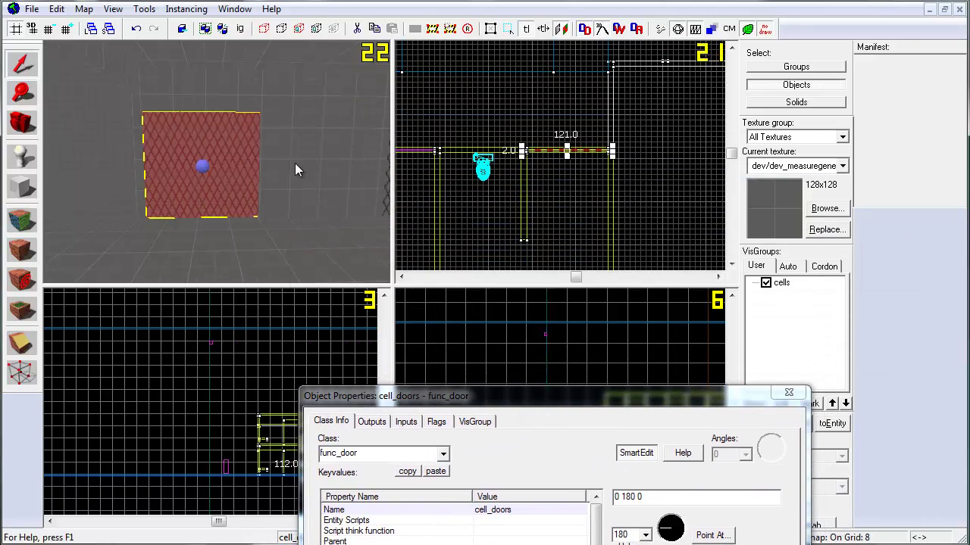
Step: Fly the camera back to see the whole door and move the properties window up
{"action": "key", "text": "w"}
{"action": "key", "text": "d"}
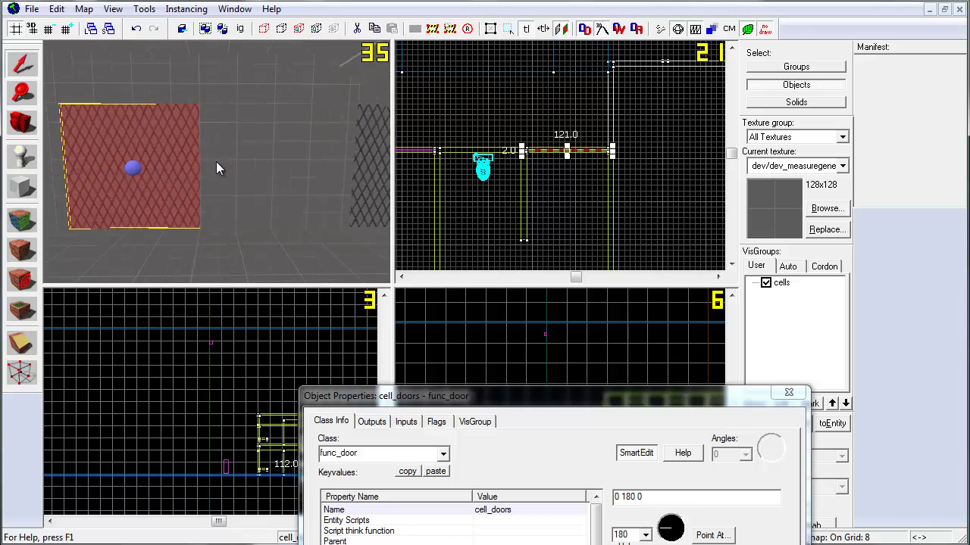
{"action": "key", "text": "Right"}
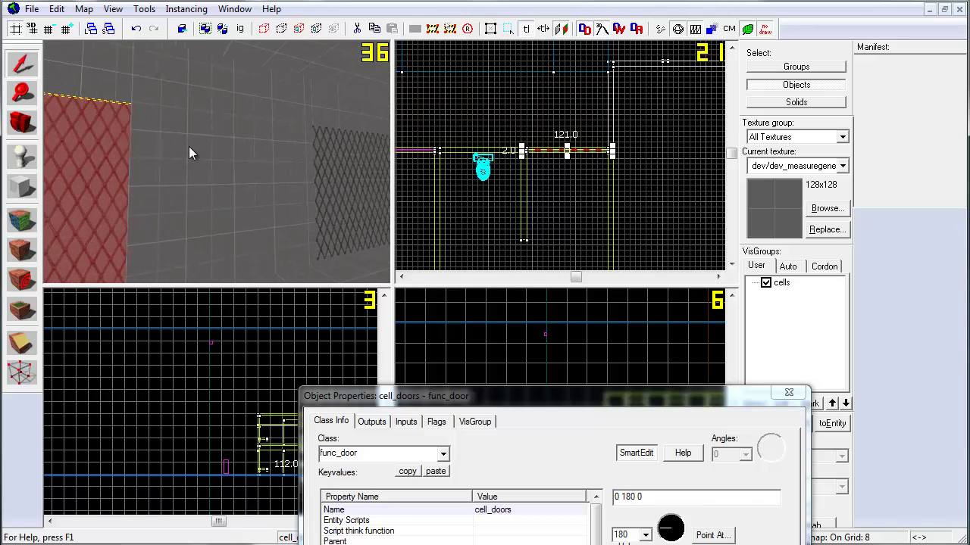
{"action": "key", "text": "Left"}
{"action": "key", "text": "s"}
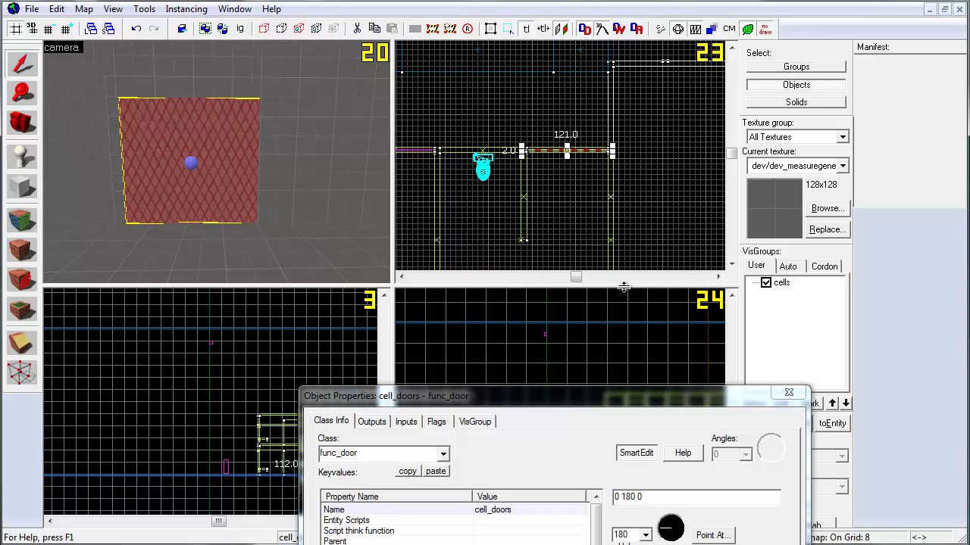
{"action": "left_click_drag", "start_coordinate": [667, 395], "coordinate": [540, 213]}
Step: Close the door's properties and zoom the top 2D view in on the door
{"action": "left_click", "coordinate": [665, 212]}
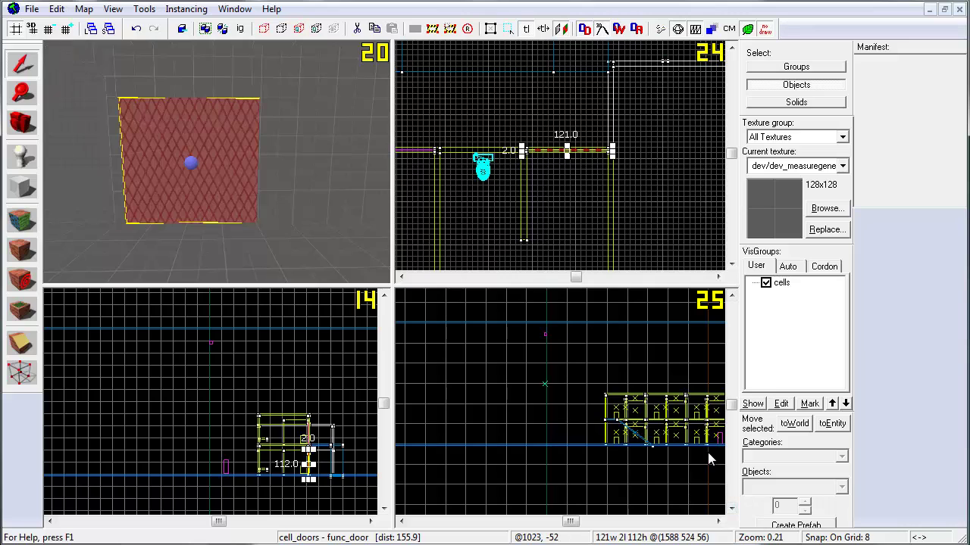
{"action": "scroll", "coordinate": [506, 141], "scroll_direction": "up", "scroll_amount": 3}
{"action": "scroll", "coordinate": [505, 141], "scroll_direction": "up", "scroll_amount": 1}
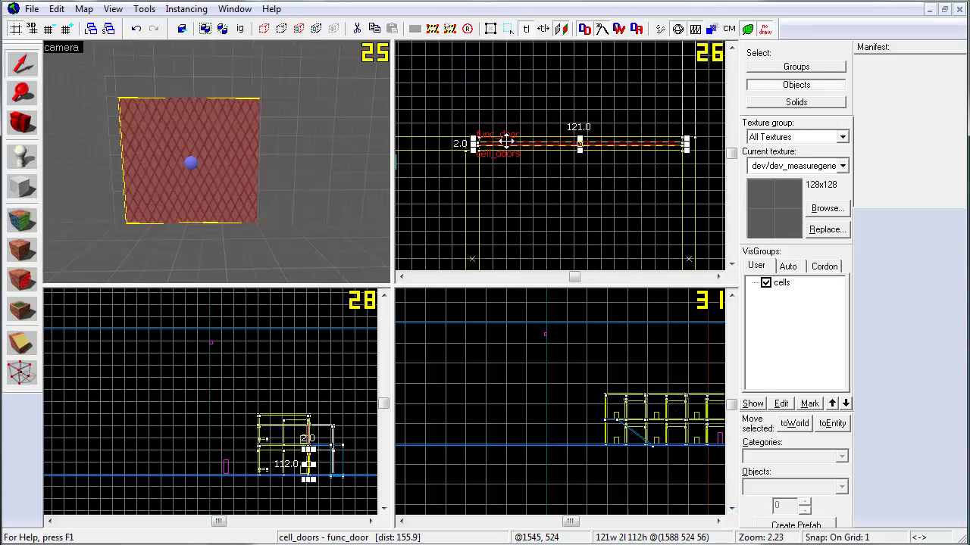
{"action": "scroll", "coordinate": [505, 141], "scroll_direction": "up", "scroll_amount": 2}
{"action": "scroll", "coordinate": [506, 140], "scroll_direction": "up", "scroll_amount": 2}
{"action": "scroll", "coordinate": [500, 144], "scroll_direction": "up", "scroll_amount": 2}
{"action": "scroll", "coordinate": [488, 161], "scroll_direction": "up", "scroll_amount": 2}
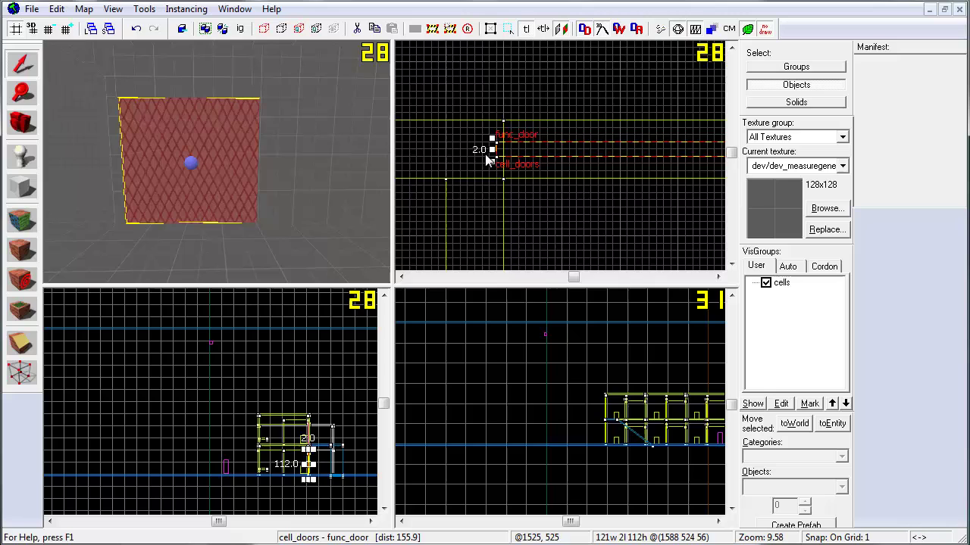
{"action": "scroll", "coordinate": [488, 160], "scroll_direction": "up", "scroll_amount": 4}
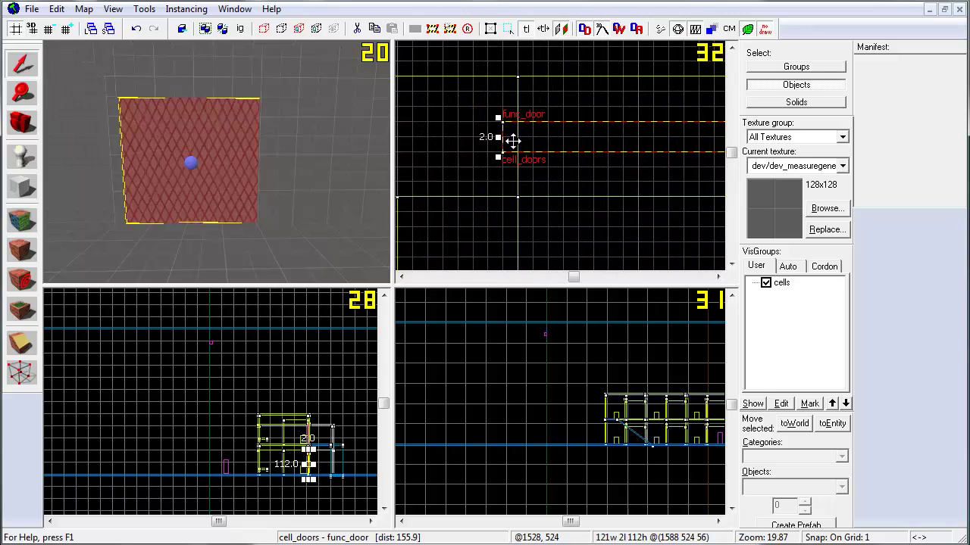
{"action": "scroll", "coordinate": [269, 156], "scroll_direction": "up", "scroll_amount": 2}
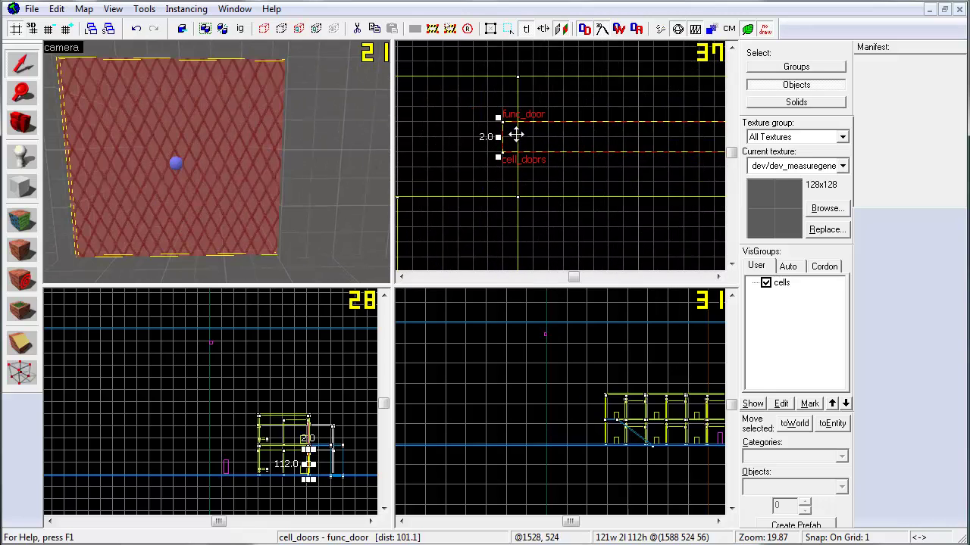
Step: Swing the 3D camera around to look at the door from the side
{"action": "key", "text": "Right"}
{"action": "scroll", "coordinate": [487, 159], "scroll_direction": "down", "scroll_amount": 3}
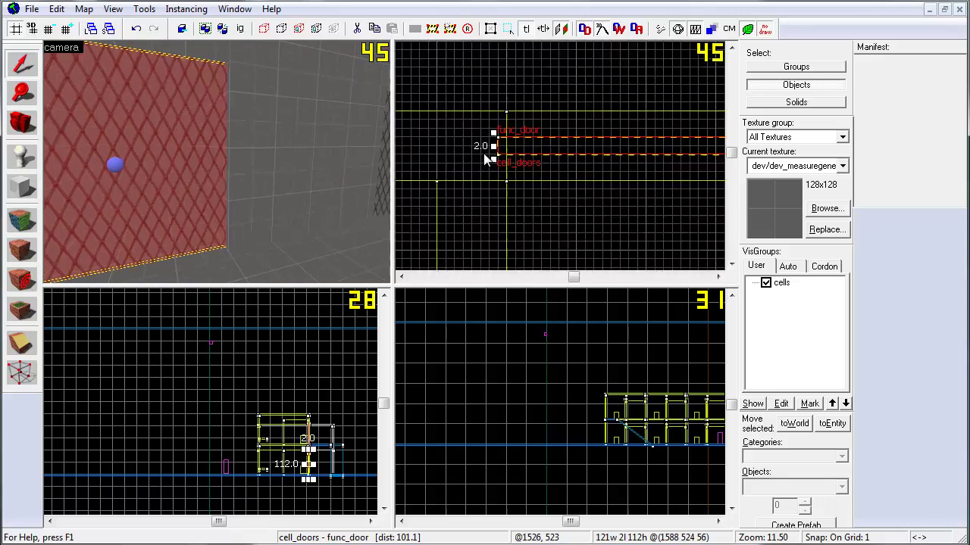
{"action": "scroll", "coordinate": [488, 159], "scroll_direction": "down", "scroll_amount": 8}
{"action": "scroll", "coordinate": [548, 151], "scroll_direction": "up", "scroll_amount": 3}
{"action": "scroll", "coordinate": [549, 154], "scroll_direction": "down", "scroll_amount": 3}
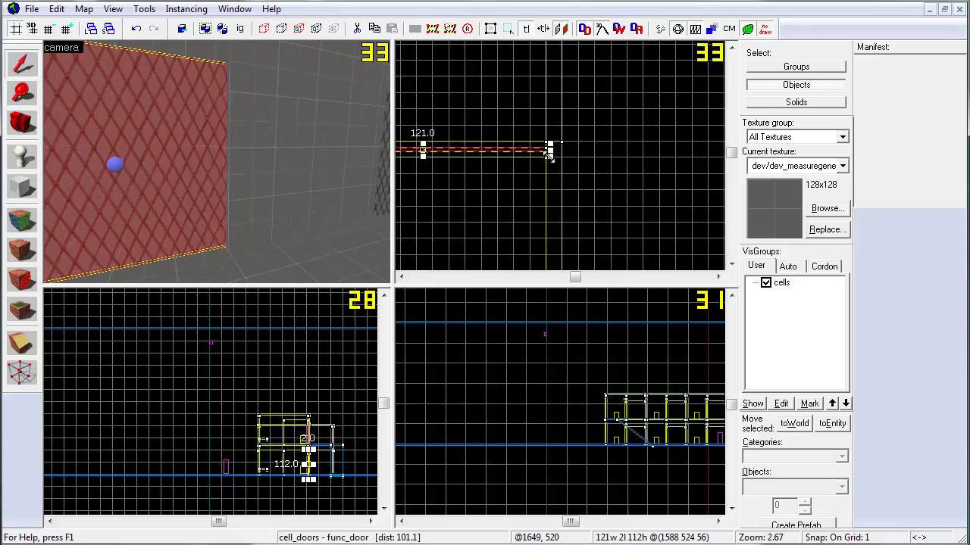
{"action": "scroll", "coordinate": [549, 154], "scroll_direction": "down", "scroll_amount": 1}
{"action": "key", "text": "Left"}
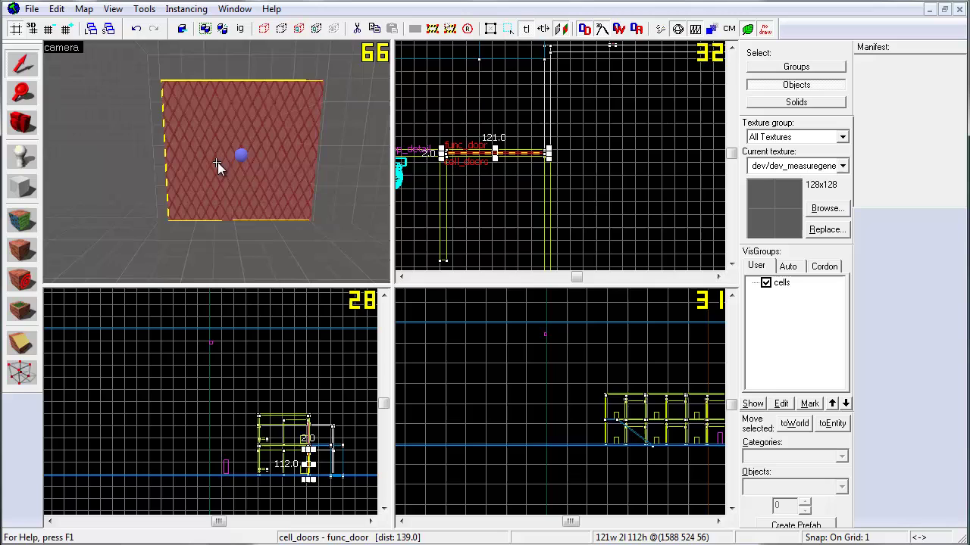
{"action": "key", "text": "Right"}
{"action": "key", "text": "Up"}
Step: Move the camera up to the door, then back away to face it squarely
{"action": "key", "text": "Left"}
{"action": "key", "text": "Up"}
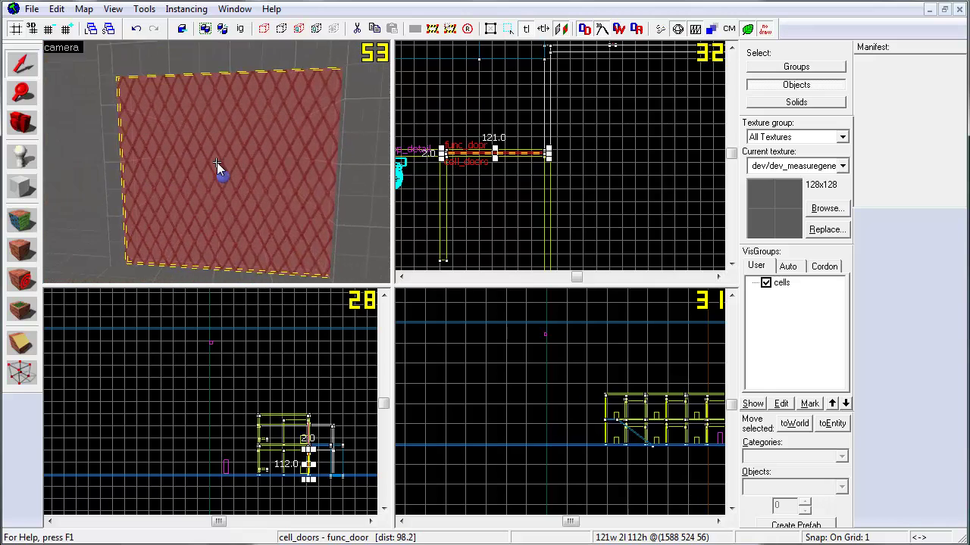
{"action": "key", "text": "Up"}
{"action": "key", "text": "Up"}
{"action": "key", "text": "Up"}
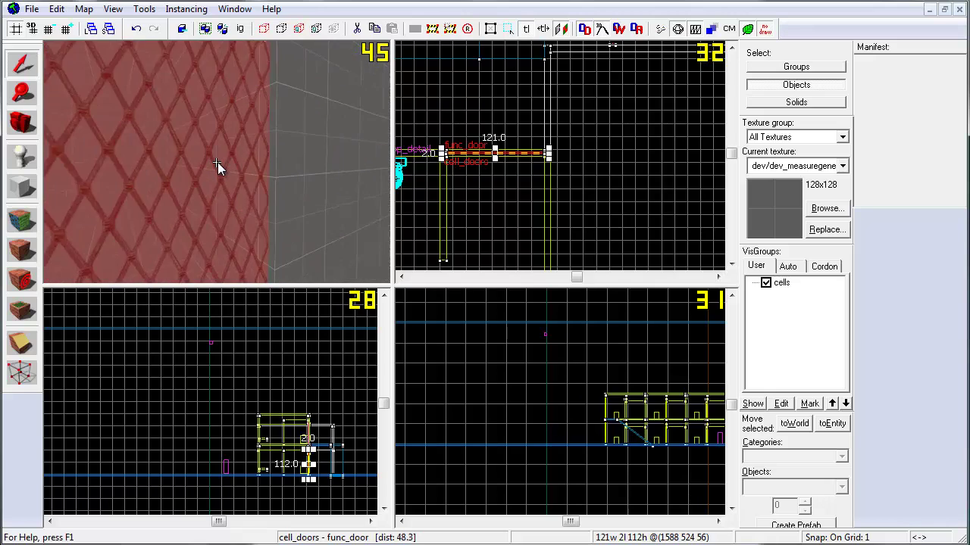
{"action": "key", "text": "Right"}
{"action": "key", "text": "Up"}
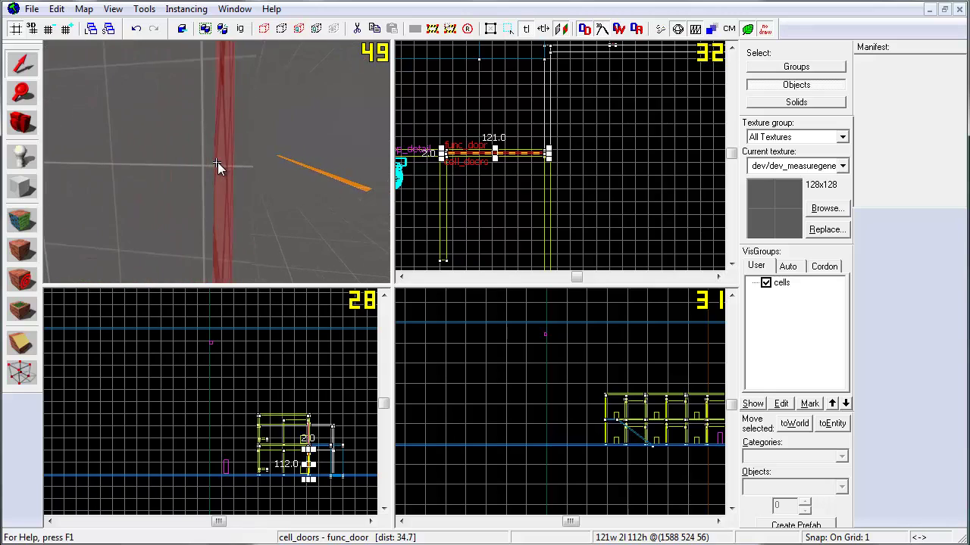
{"action": "key", "text": "Left"}
{"action": "key", "text": "Left"}
{"action": "key", "text": "Down"}
{"action": "key", "text": "Down"}
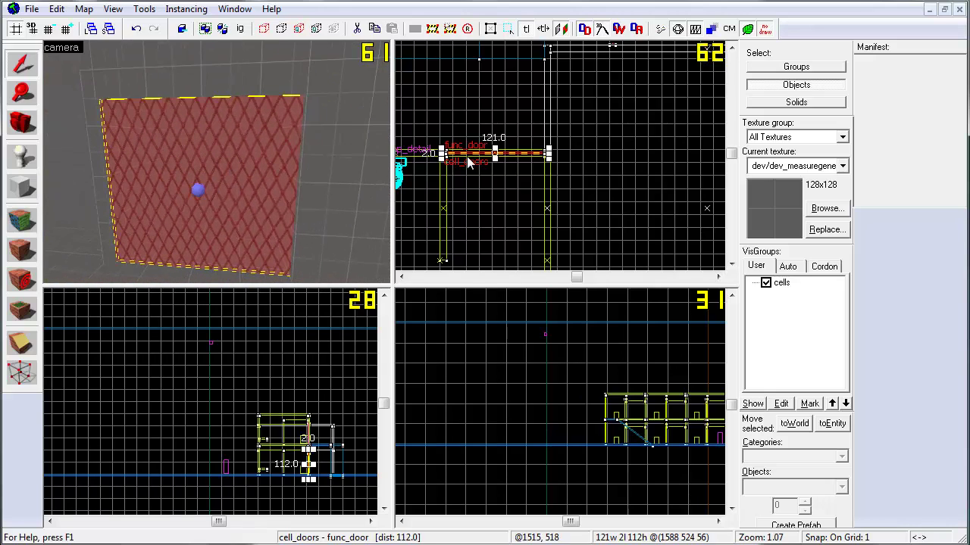
{"action": "key", "text": "Down"}
{"action": "key", "text": "Down"}
{"action": "key", "text": "Left"}
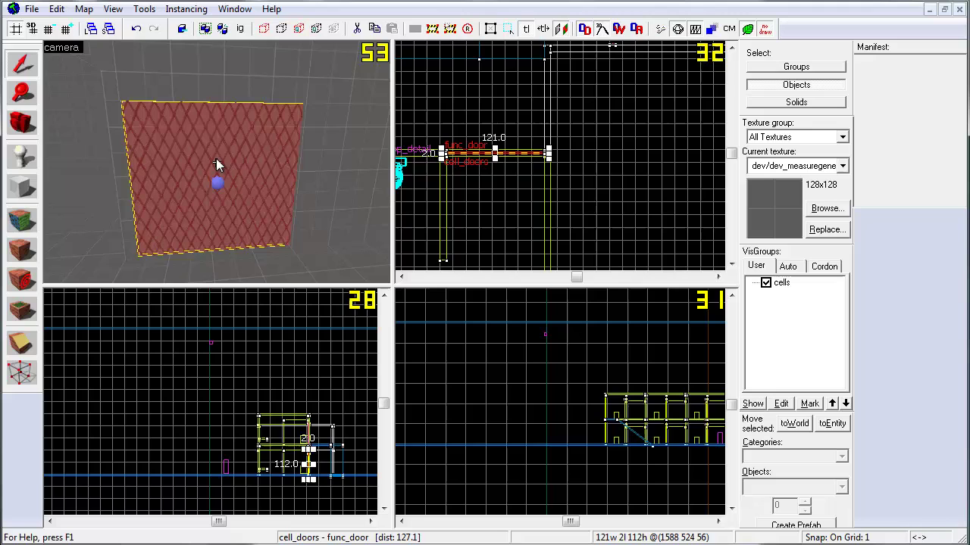
{"action": "key", "text": "Left"}
{"action": "key", "text": "Left"}
{"action": "key", "text": "Down"}
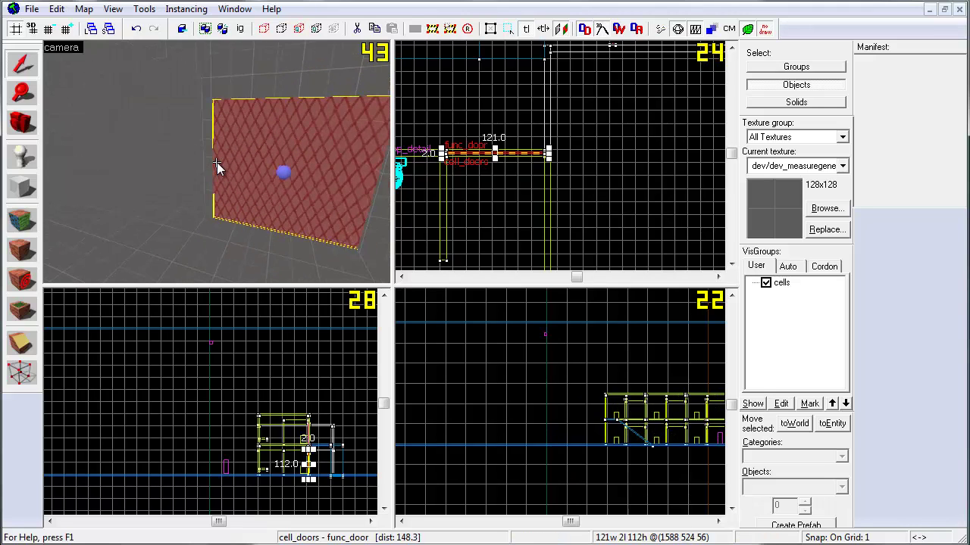
Step: Clone the cell door to the north and rotate the copy 90 degrees
{"action": "left_click_drag", "start_coordinate": [489, 152], "coordinate": [545, 105], "text": "shift"}
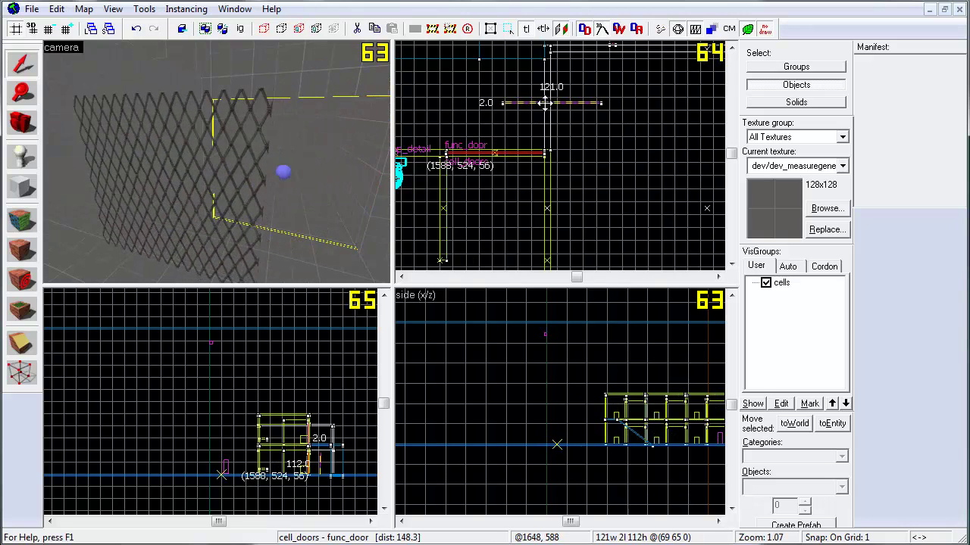
{"action": "left_click", "coordinate": [546, 105]}
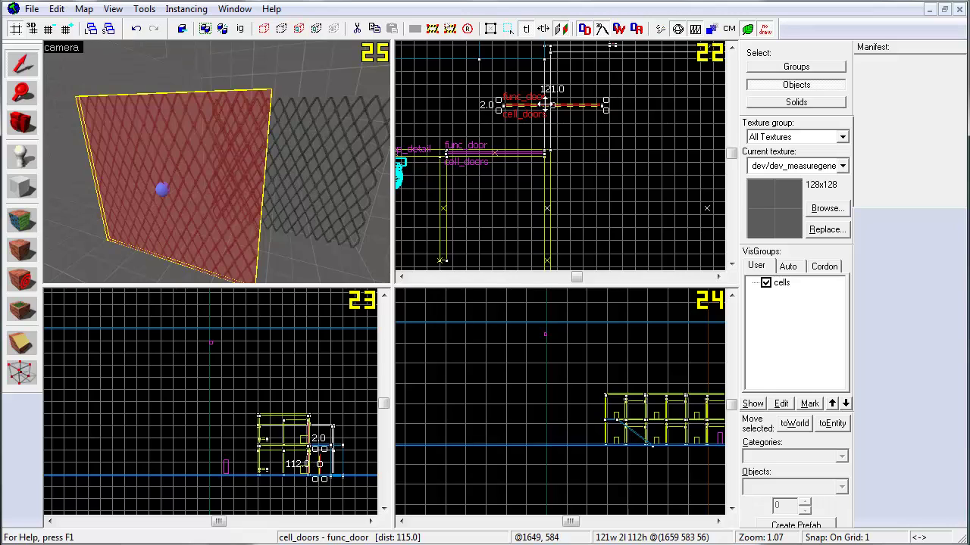
{"action": "left_click_drag", "start_coordinate": [499, 108], "coordinate": [550, 178]}
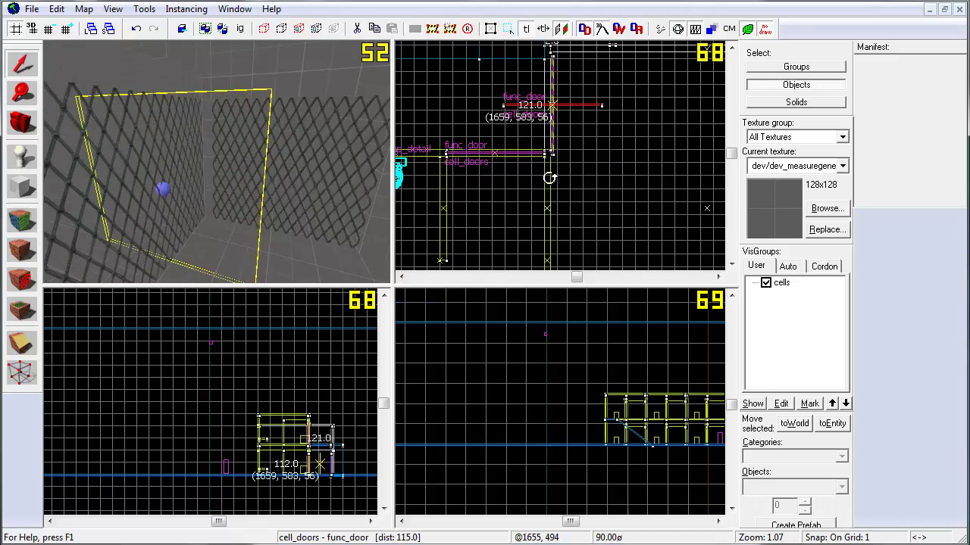
{"action": "scroll", "coordinate": [558, 201], "scroll_direction": "down", "scroll_amount": 4}
{"action": "scroll", "coordinate": [576, 156], "scroll_direction": "up", "scroll_amount": 5}
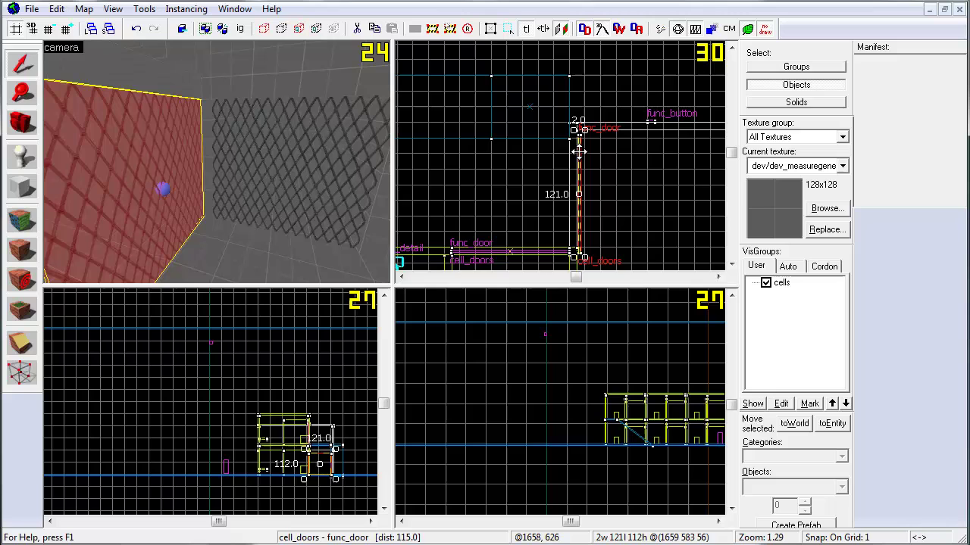
{"action": "scroll", "coordinate": [578, 151], "scroll_direction": "up", "scroll_amount": 3}
Step: Nudge the door into position at 1660 588 56
{"action": "left_click_drag", "start_coordinate": [578, 149], "coordinate": [567, 146]}
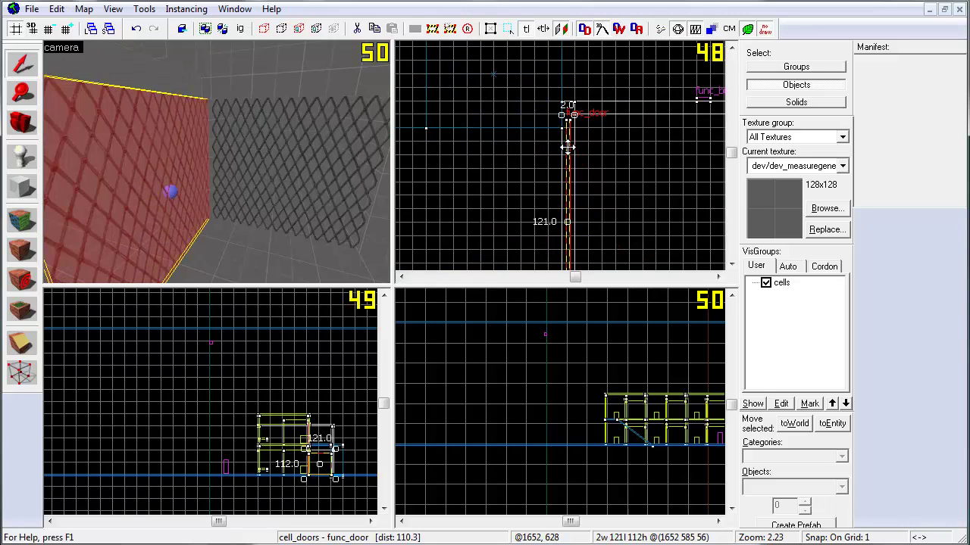
{"action": "key", "text": "z"}
{"action": "key", "text": "z"}
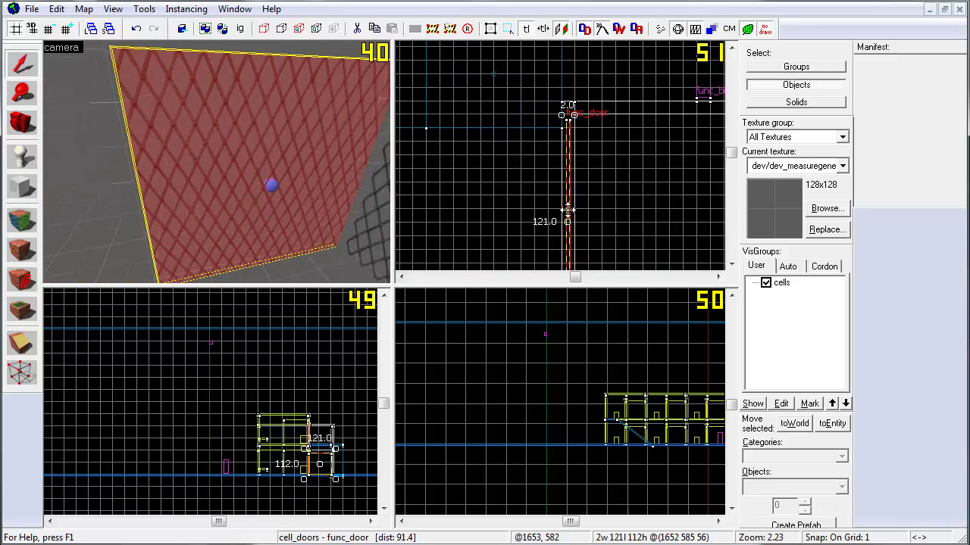
{"action": "scroll", "coordinate": [564, 129], "scroll_direction": "up", "scroll_amount": 8}
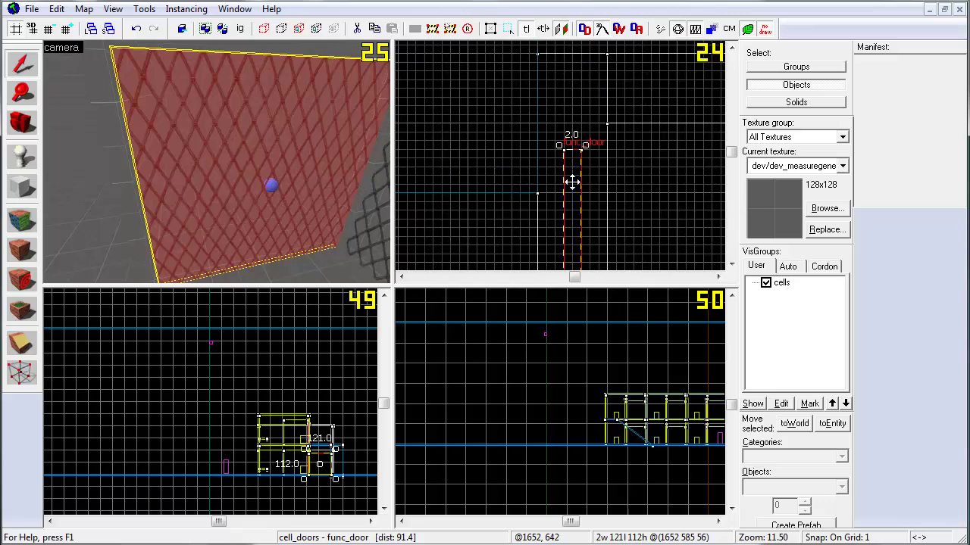
{"action": "left_click_drag", "start_coordinate": [572, 182], "coordinate": [564, 150]}
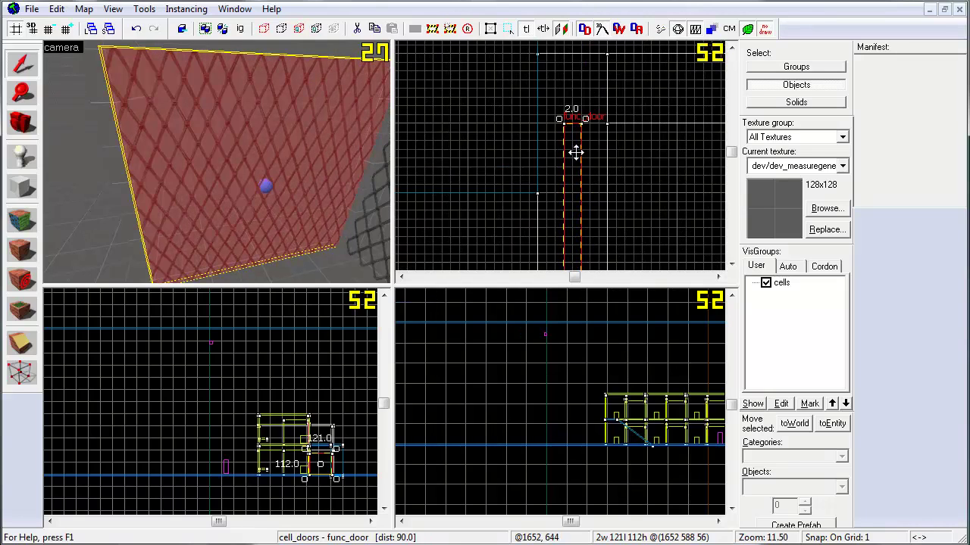
{"action": "mouse_move", "coordinate": [584, 155]}
{"action": "left_mouse_down"}
{"action": "mouse_move", "coordinate": [568, 173]}
{"action": "mouse_move", "coordinate": [577, 136]}
{"action": "left_mouse_up"}
{"action": "key", "text": "a"}
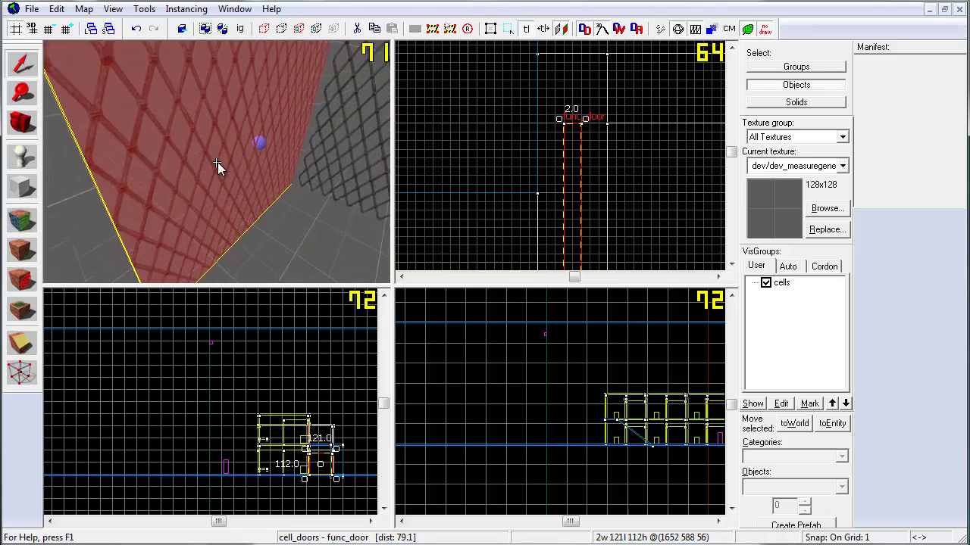
{"action": "left_click_drag", "start_coordinate": [576, 135], "coordinate": [633, 136]}
Step: Turn the 3D camera along the wall to inspect the repositioned door
{"action": "key", "text": "Right"}
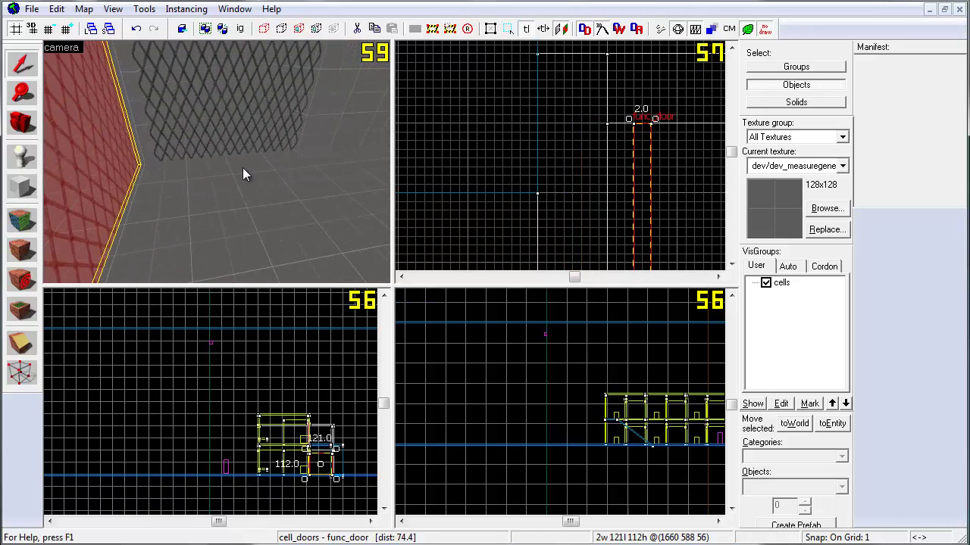
{"action": "scroll", "coordinate": [486, 113], "scroll_direction": "down", "scroll_amount": 5}
{"action": "scroll", "coordinate": [477, 114], "scroll_direction": "up", "scroll_amount": 3}
{"action": "scroll", "coordinate": [485, 210], "scroll_direction": "up", "scroll_amount": 3}
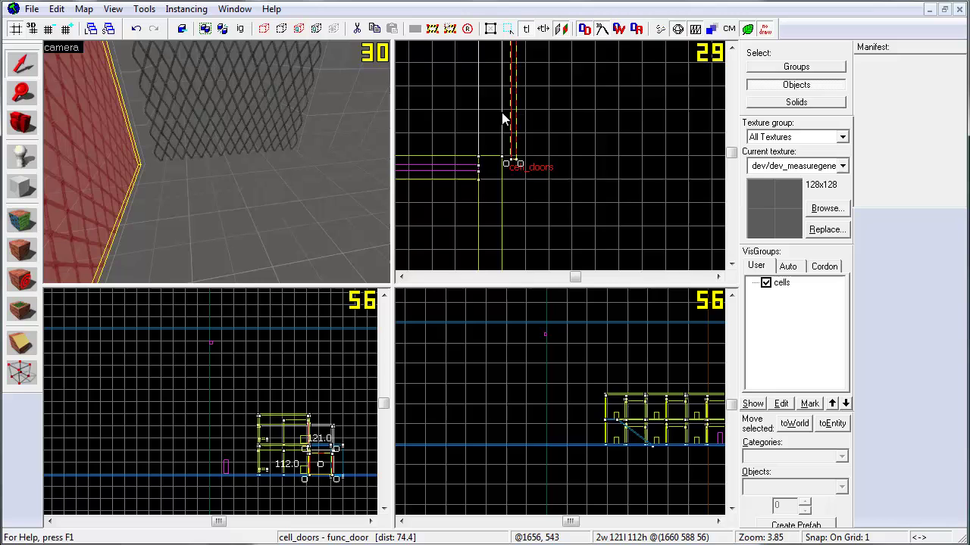
{"action": "key", "text": "Left"}
{"action": "key", "text": "Left"}
{"action": "key", "text": "Left"}
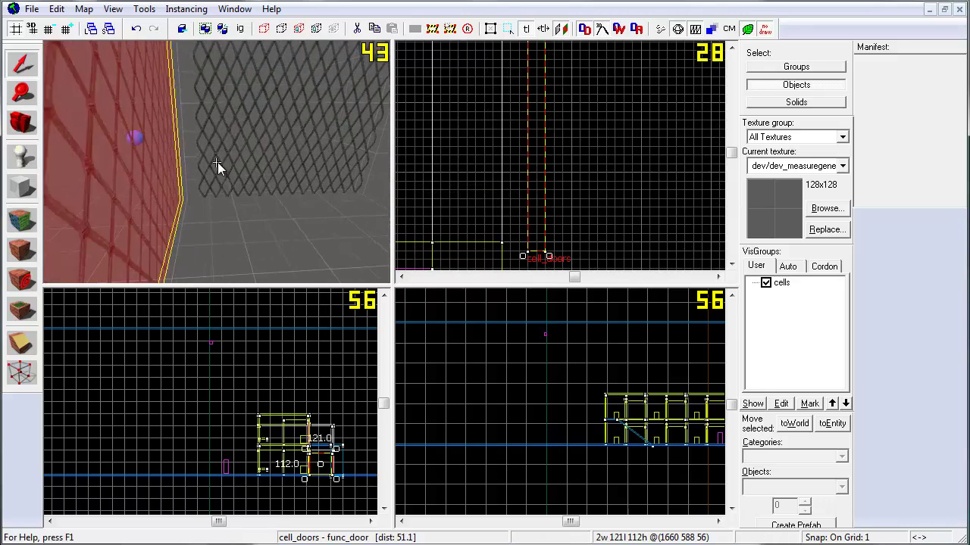
{"action": "key", "text": "Left"}
{"action": "key", "text": "Left"}
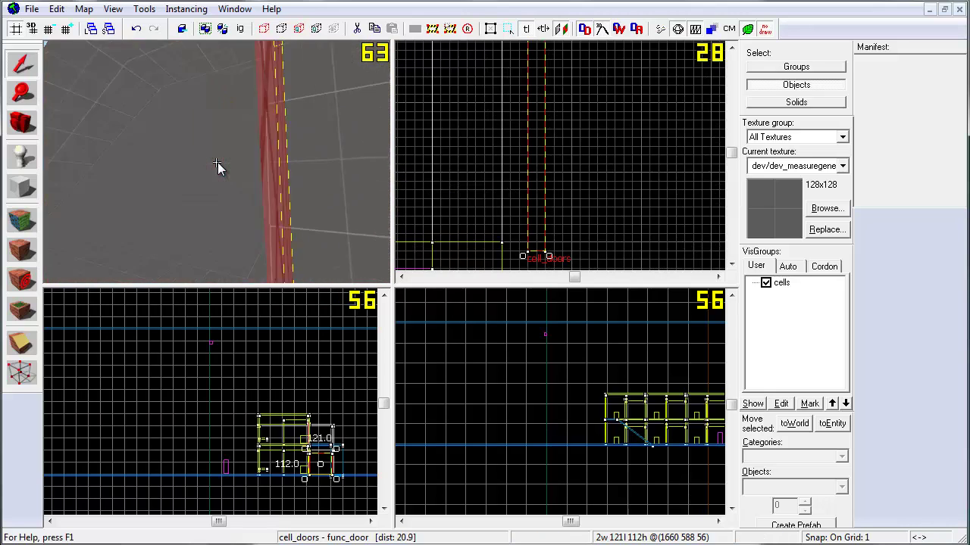
{"action": "key", "text": "Left"}
{"action": "key", "text": "Up"}
{"action": "key", "text": "Down"}
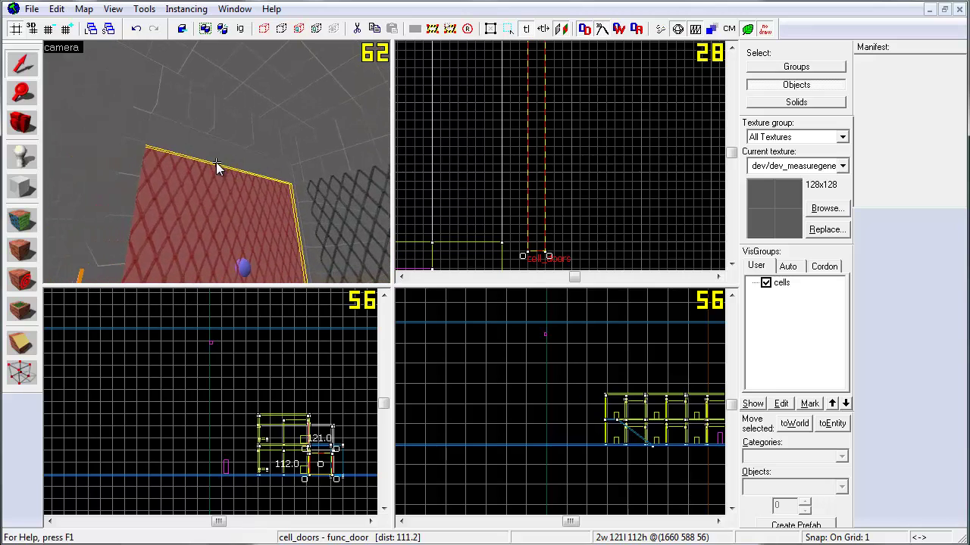
Step: Select the thin post beside the cells and zoom the 2D view onto its edge
{"action": "left_click", "coordinate": [112, 173]}
{"action": "key", "text": "Left"}
{"action": "key", "text": "Left"}
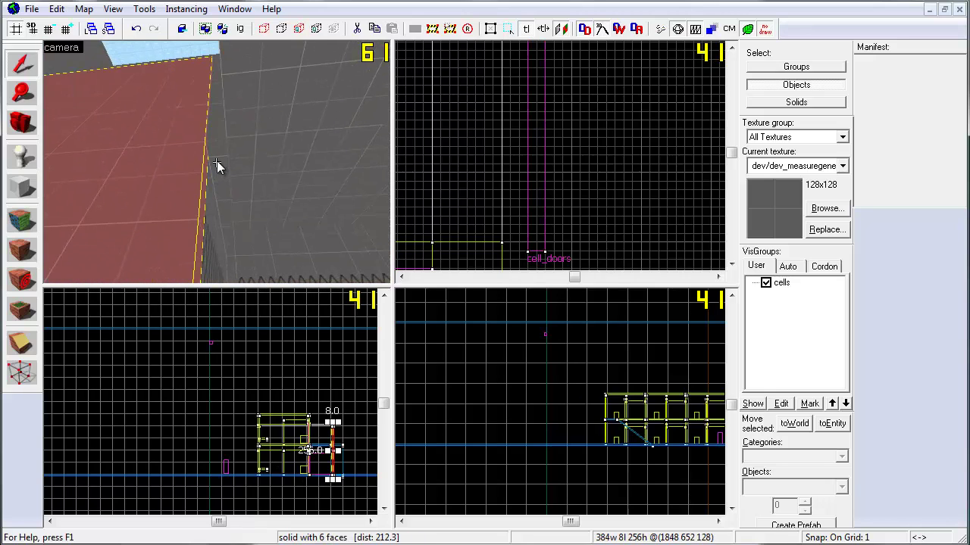
{"action": "left_click", "coordinate": [217, 167]}
{"action": "scroll", "coordinate": [509, 188], "scroll_direction": "up", "scroll_amount": 5}
{"action": "scroll", "coordinate": [509, 189], "scroll_direction": "down", "scroll_amount": 5}
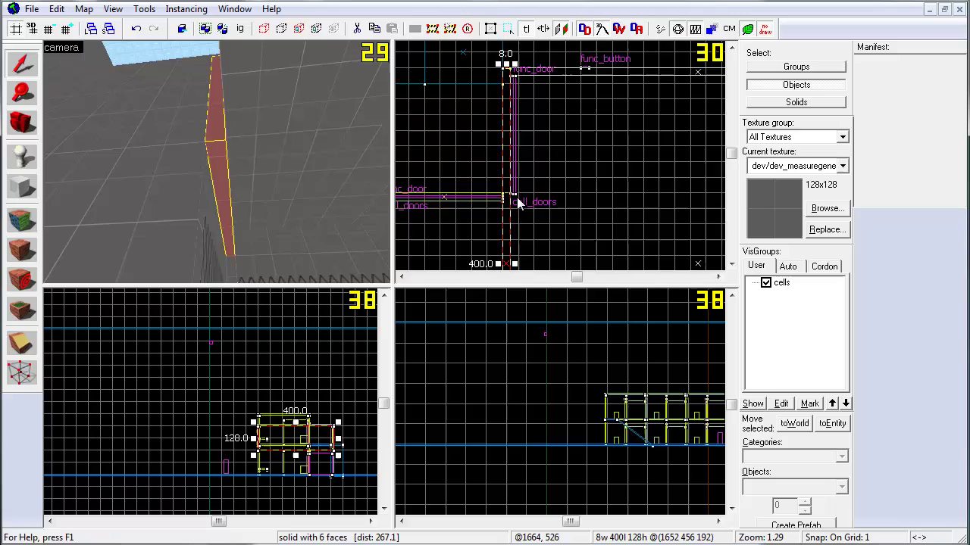
{"action": "scroll", "coordinate": [515, 199], "scroll_direction": "down", "scroll_amount": 3}
{"action": "scroll", "coordinate": [488, 119], "scroll_direction": "down", "scroll_amount": 4}
{"action": "scroll", "coordinate": [303, 432], "scroll_direction": "down", "scroll_amount": 3}
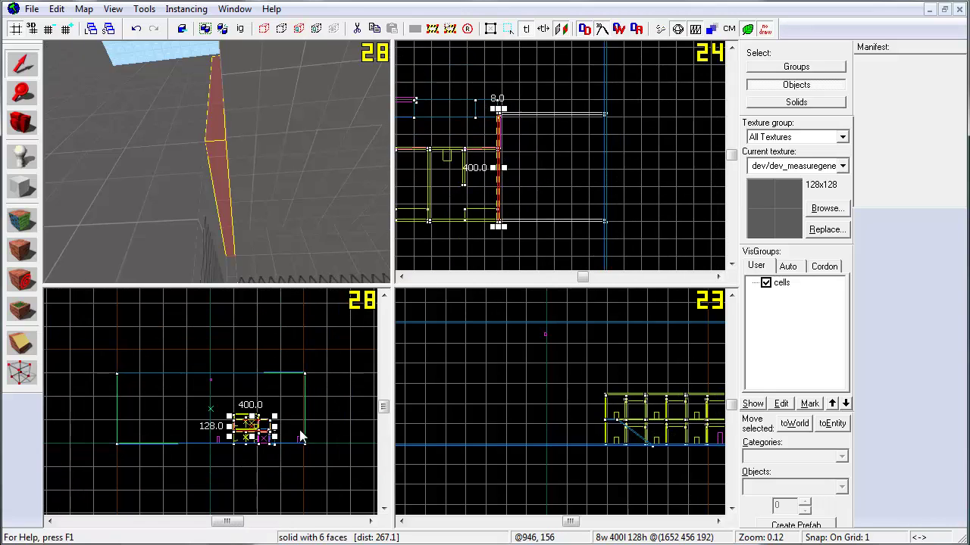
{"action": "scroll", "coordinate": [485, 395], "scroll_direction": "down", "scroll_amount": 5}
{"action": "scroll", "coordinate": [700, 387], "scroll_direction": "up", "scroll_amount": 4}
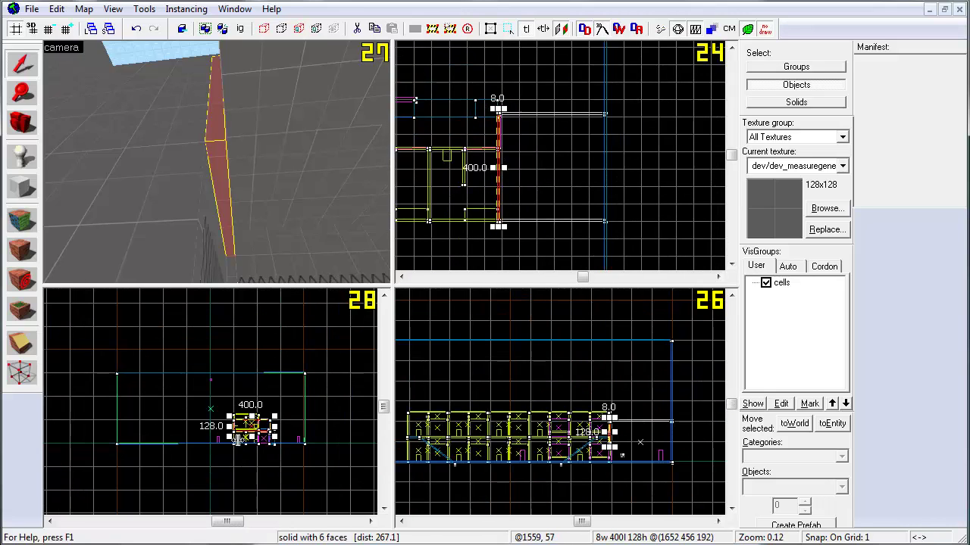
{"action": "scroll", "coordinate": [178, 409], "scroll_direction": "up", "scroll_amount": 7}
{"action": "scroll", "coordinate": [178, 409], "scroll_direction": "up", "scroll_amount": 7}
Step: Shorten the thin post from 400 to 392 units
{"action": "mouse_move", "coordinate": [119, 437]}
{"action": "left_mouse_down"}
{"action": "mouse_move", "coordinate": [141, 442]}
{"action": "mouse_move", "coordinate": [133, 437]}
{"action": "left_mouse_up"}
{"action": "scroll", "coordinate": [141, 441], "scroll_direction": "down", "scroll_amount": 10}
{"action": "scroll", "coordinate": [144, 442], "scroll_direction": "up", "scroll_amount": 10}
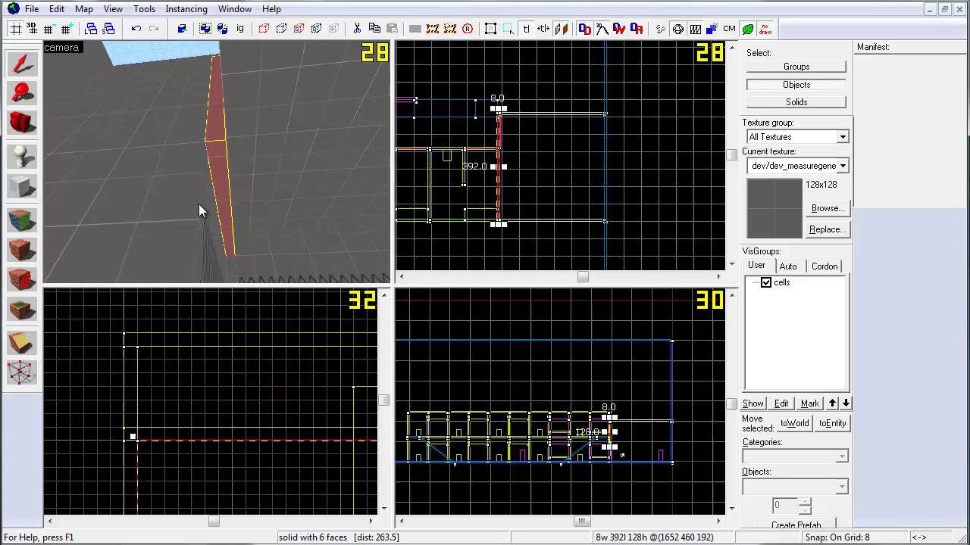
{"action": "key", "text": "s"}
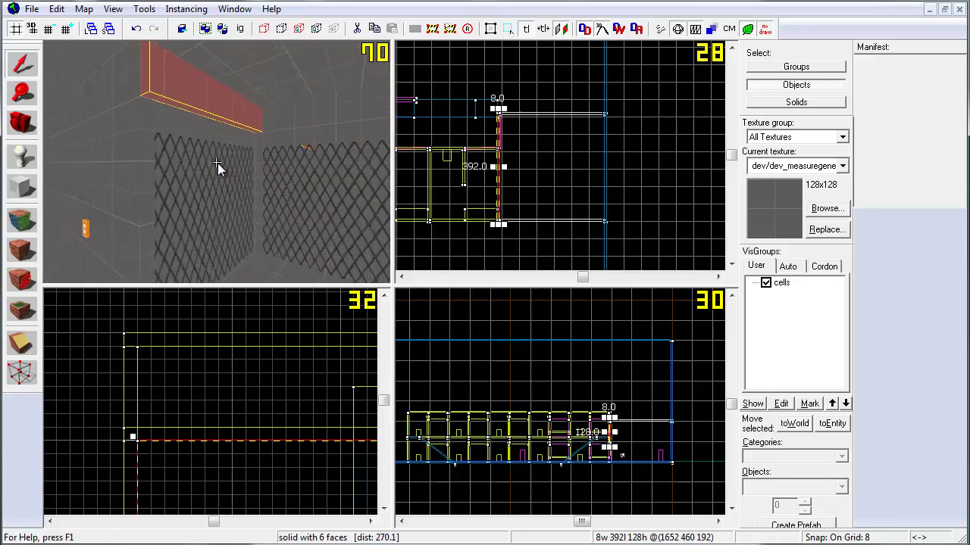
Step: Select the adjoining 384-wide wall brush and zoom in to resize it
{"action": "left_click", "coordinate": [217, 162]}
{"action": "left_click", "coordinate": [155, 140]}
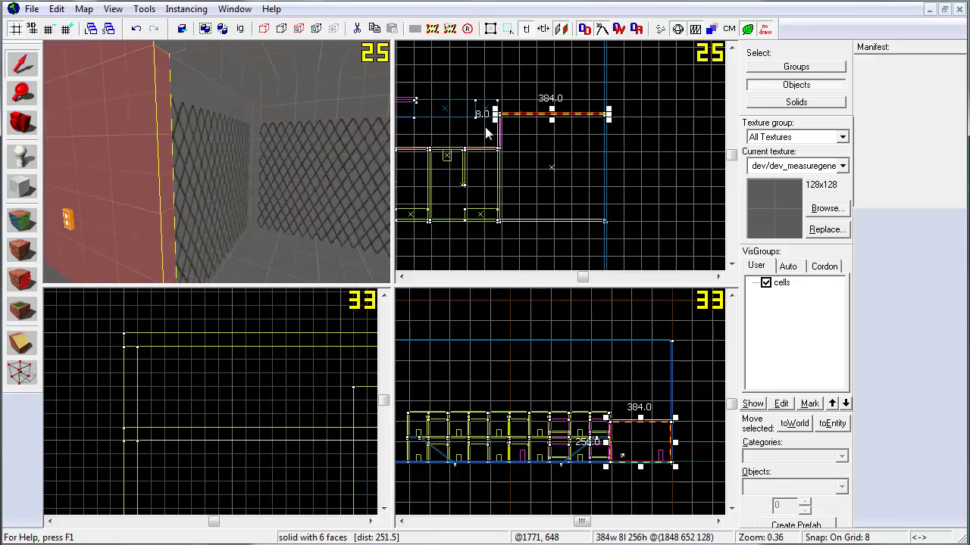
{"action": "scroll", "coordinate": [504, 159], "scroll_direction": "up", "scroll_amount": 2}
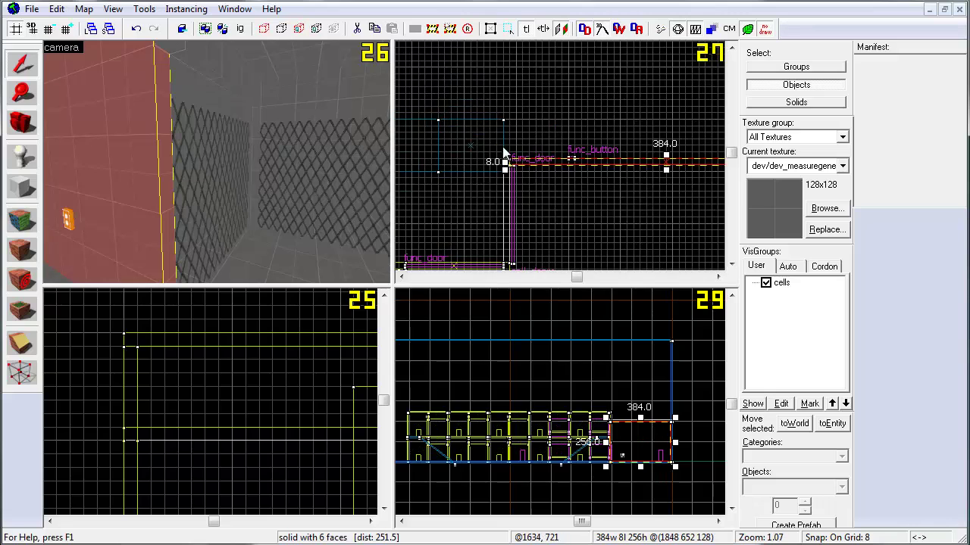
{"action": "scroll", "coordinate": [507, 191], "scroll_direction": "up", "scroll_amount": 2}
{"action": "scroll", "coordinate": [506, 185], "scroll_direction": "up", "scroll_amount": 1}
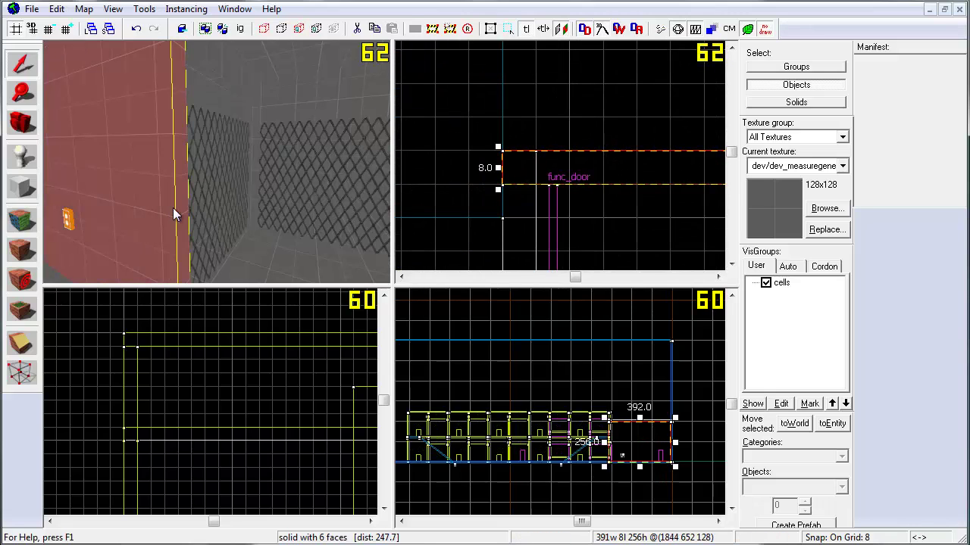
Step: Select the cell_doors panel and shift it left, finishing with the grid back at 8 units
{"action": "left_click", "coordinate": [208, 209]}
{"action": "left_click_drag", "start_coordinate": [550, 210], "coordinate": [529, 210]}
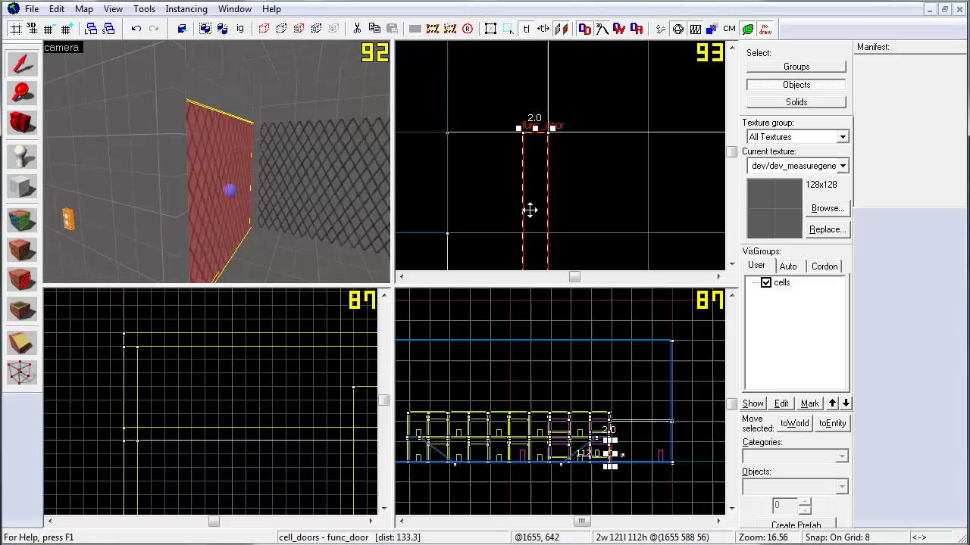
{"action": "key", "text": "bracketleft"}
{"action": "key", "text": "bracketleft"}
{"action": "key", "text": "bracketleft"}
{"action": "left_click_drag", "start_coordinate": [535, 200], "coordinate": [502, 197]}
{"action": "key", "text": "bracketright"}
{"action": "key", "text": "bracketright"}
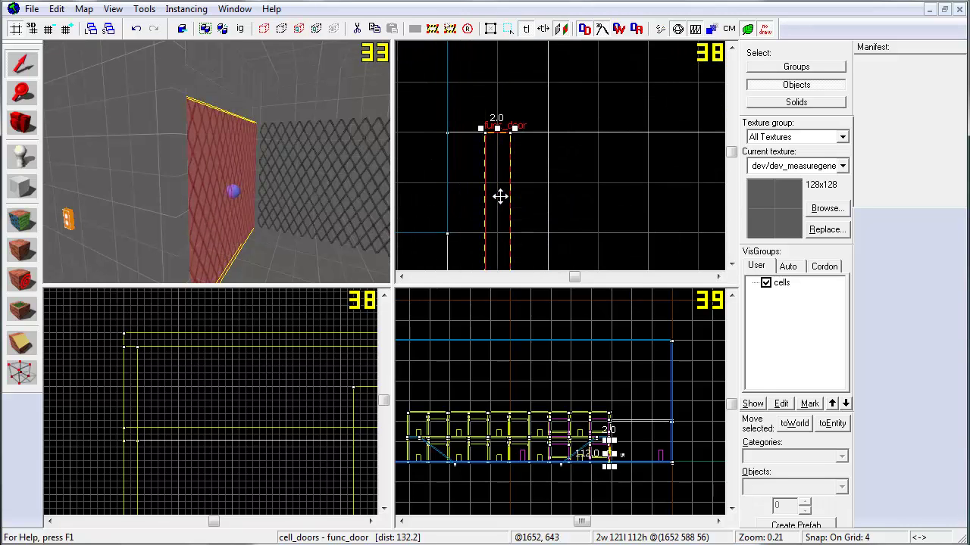
{"action": "key", "text": "bracketright"}
Step: Raise the door's top edge from 112 to 128 units in the side view, then deselect it
{"action": "scroll", "coordinate": [218, 162], "scroll_direction": "up", "scroll_amount": 2}
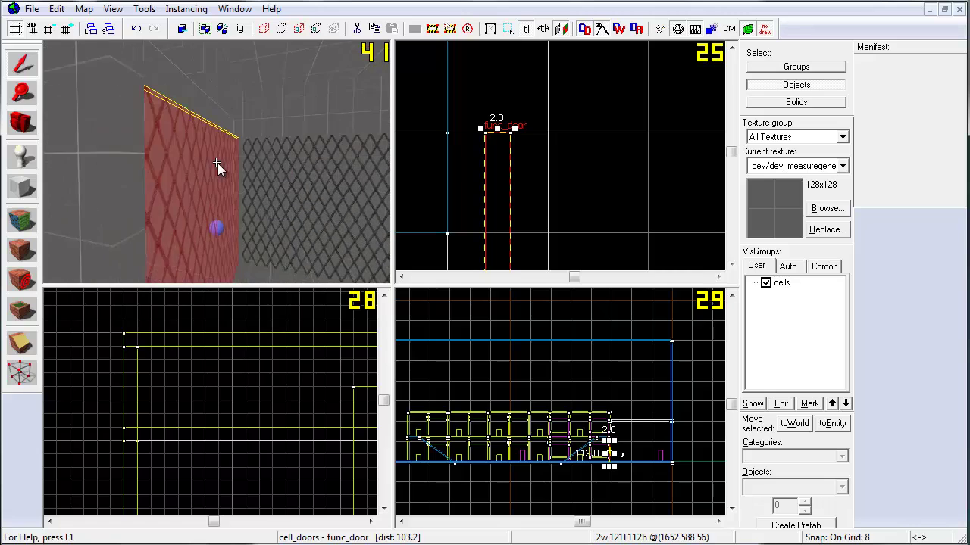
{"action": "key", "text": "z"}
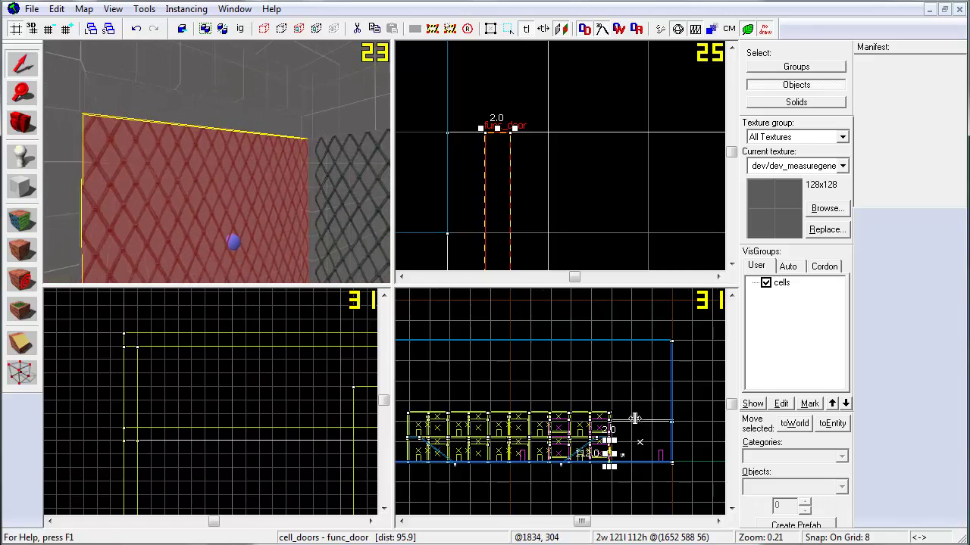
{"action": "scroll", "coordinate": [598, 436], "scroll_direction": "up", "scroll_amount": 8}
{"action": "scroll", "coordinate": [530, 445], "scroll_direction": "up", "scroll_amount": 8}
{"action": "left_click_drag", "start_coordinate": [488, 442], "coordinate": [489, 362]}
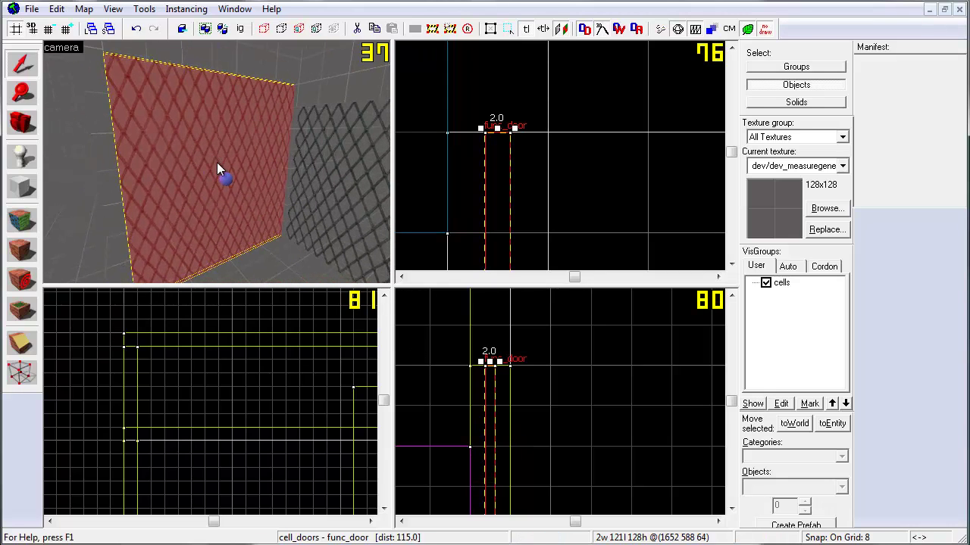
{"action": "left_click", "coordinate": [588, 171]}
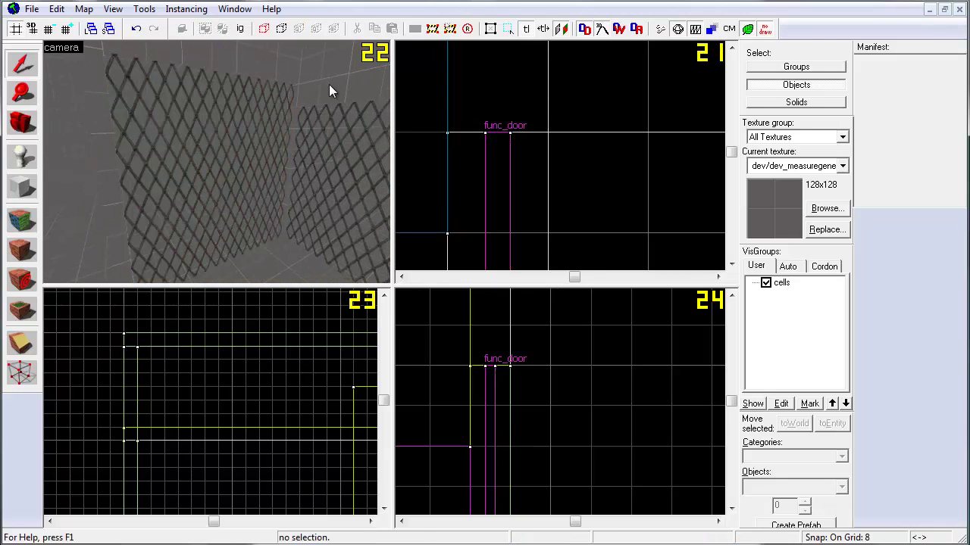
Step: Open the cell_doors properties and confirm Delay Before Reset is -1 so the door stays open
{"action": "double_click", "coordinate": [240, 155]}
{"action": "left_click_drag", "start_coordinate": [526, 212], "coordinate": [546, 108]}
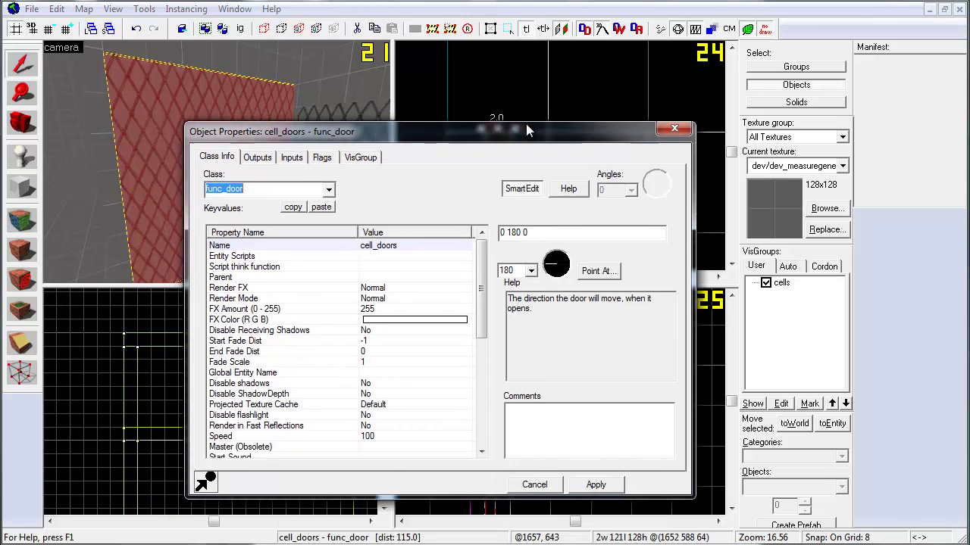
{"action": "left_click", "coordinate": [550, 209]}
{"action": "mouse_move", "coordinate": [489, 227]}
{"action": "left_mouse_down"}
{"action": "mouse_move", "coordinate": [492, 328]}
{"action": "mouse_move", "coordinate": [491, 276]}
{"action": "left_mouse_up"}
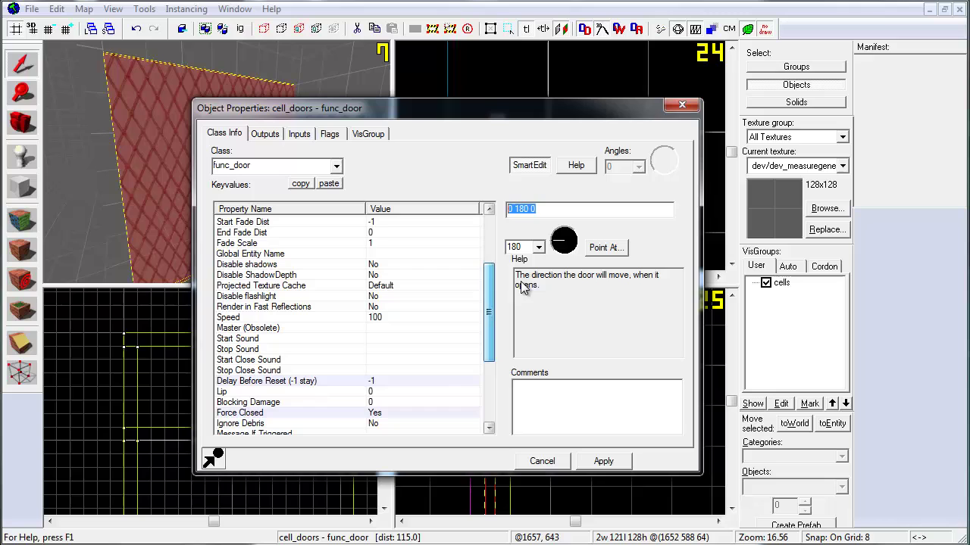
{"action": "left_click_drag", "start_coordinate": [488, 310], "coordinate": [507, 308]}
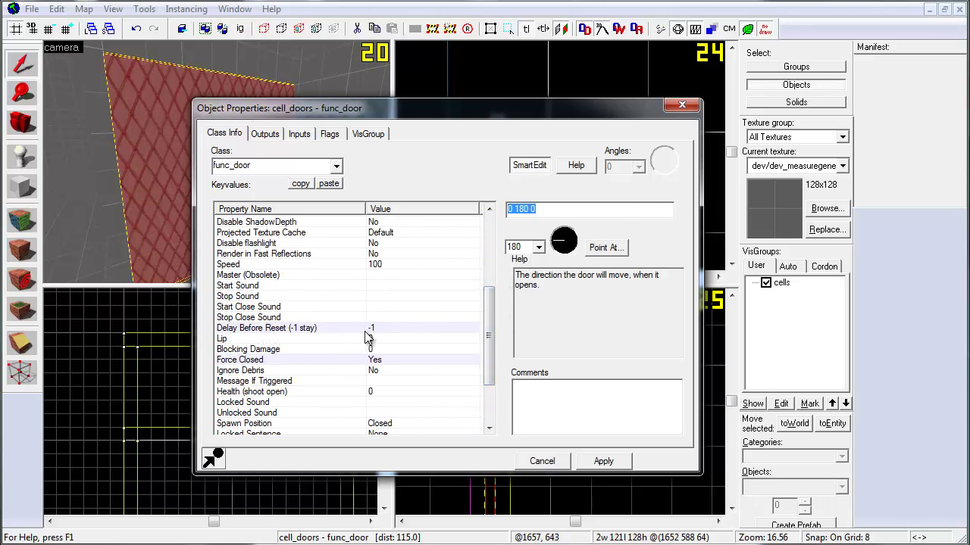
{"action": "left_click", "coordinate": [344, 331]}
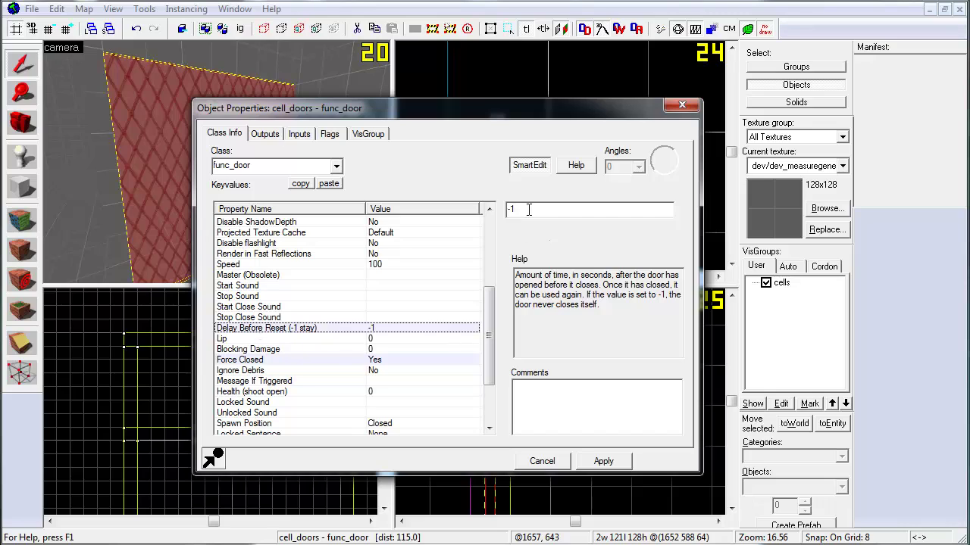
{"action": "left_click_drag", "start_coordinate": [506, 207], "coordinate": [526, 206]}
{"action": "left_click", "coordinate": [491, 310]}
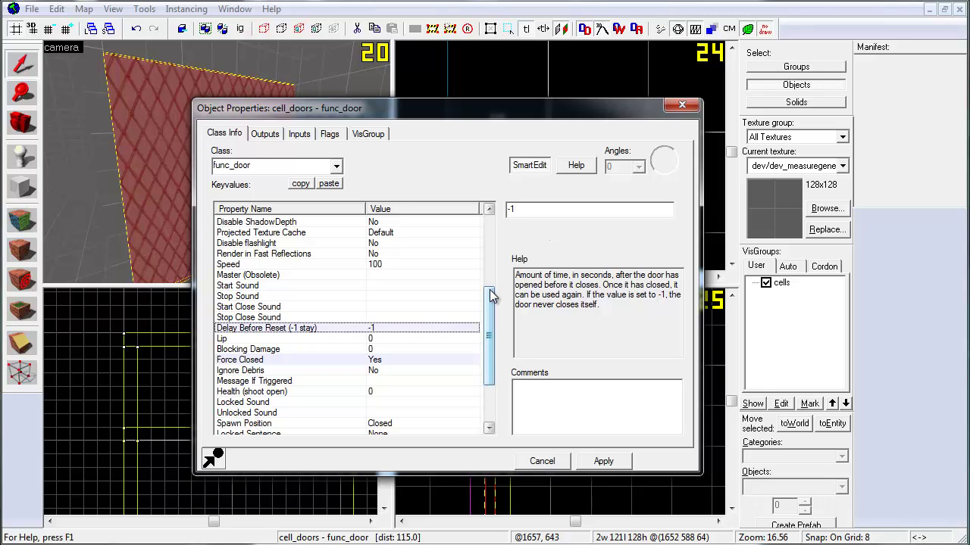
{"action": "left_click_drag", "start_coordinate": [490, 296], "coordinate": [491, 306]}
Step: Keep the door's Force Closed setting at Yes
{"action": "left_click", "coordinate": [298, 343]}
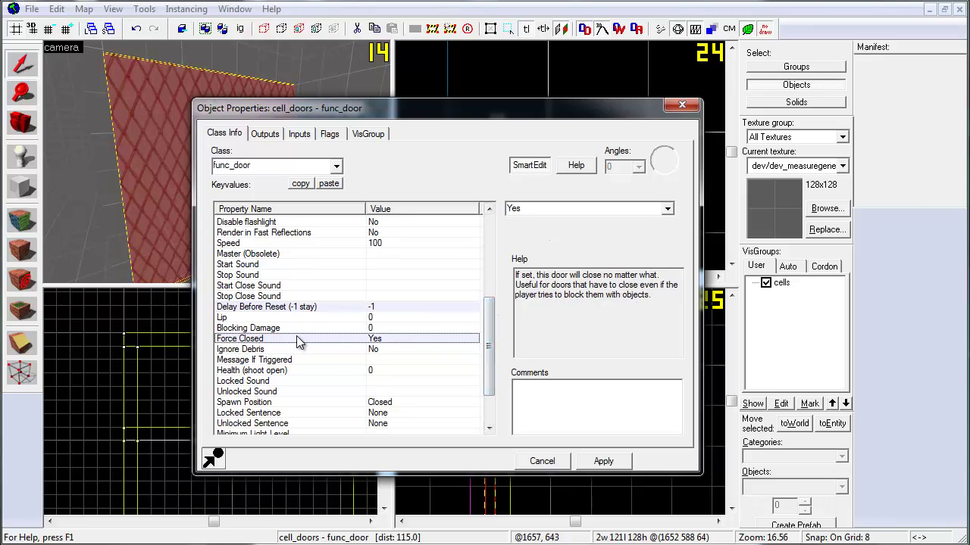
{"action": "left_click", "coordinate": [681, 209]}
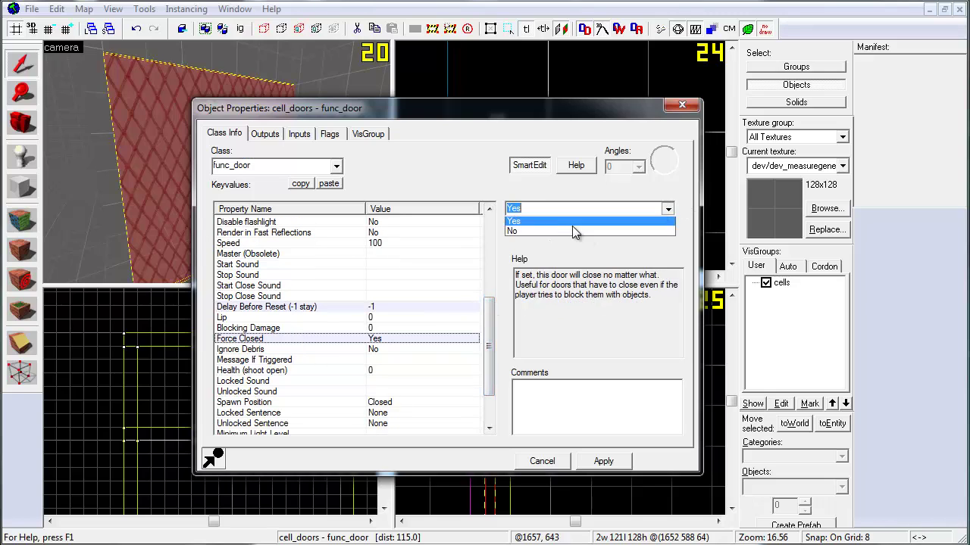
{"action": "left_click", "coordinate": [516, 208]}
{"action": "scroll", "coordinate": [491, 333], "scroll_direction": "down", "scroll_amount": 2}
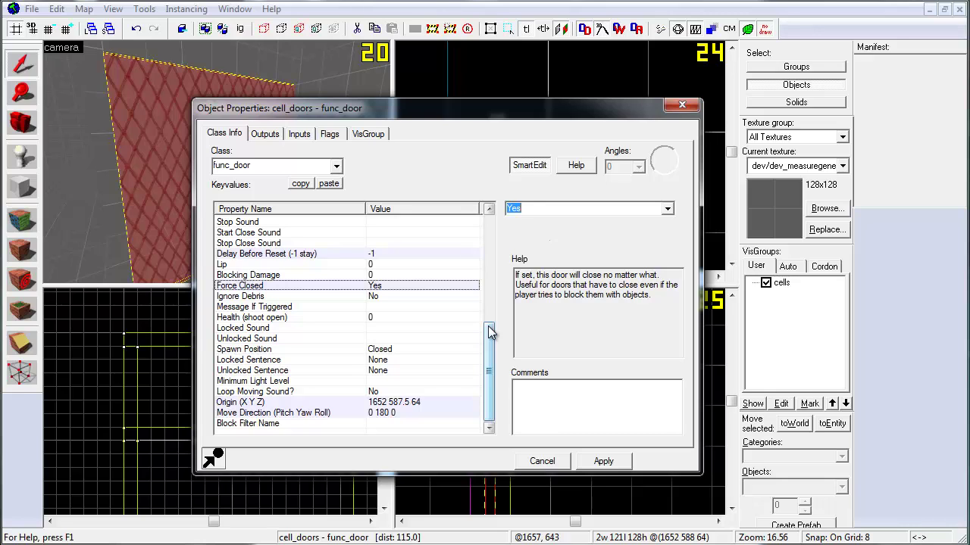
{"action": "left_click_drag", "start_coordinate": [489, 121], "coordinate": [504, 159]}
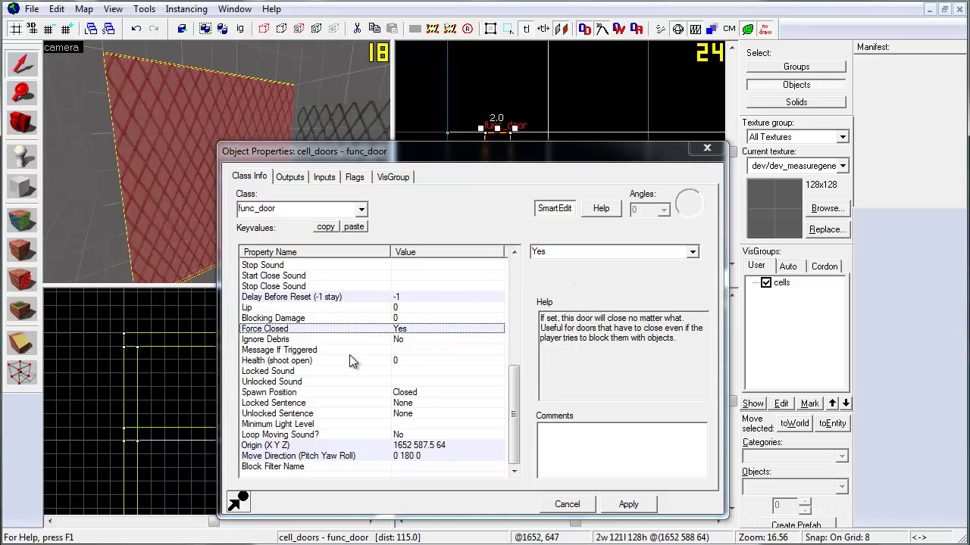
{"action": "left_click", "coordinate": [514, 374]}
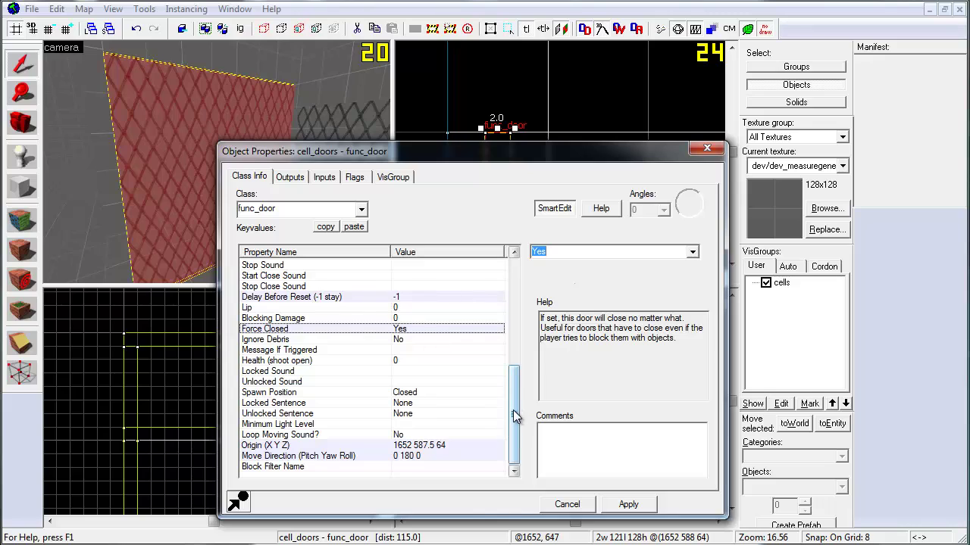
{"action": "left_click", "coordinate": [295, 328]}
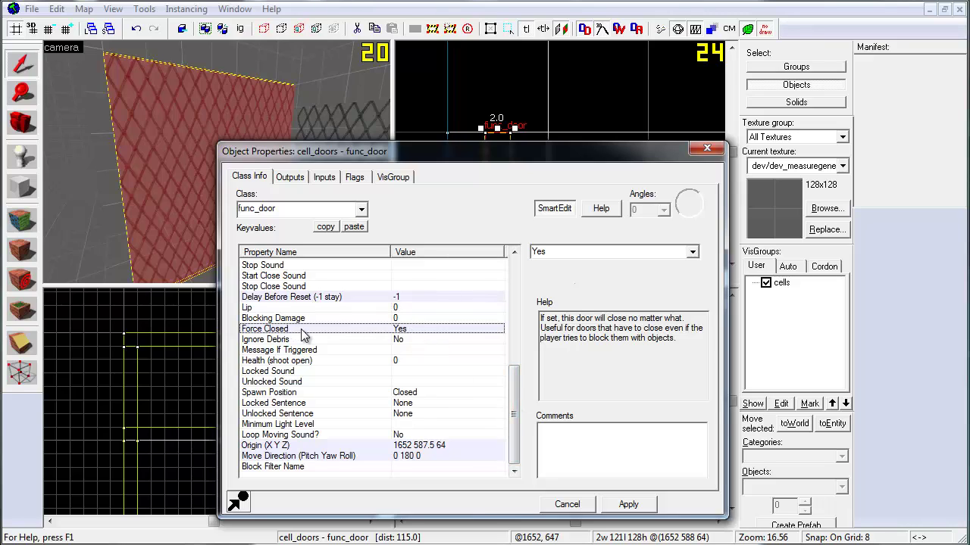
{"action": "left_click_drag", "start_coordinate": [425, 157], "coordinate": [425, 156]}
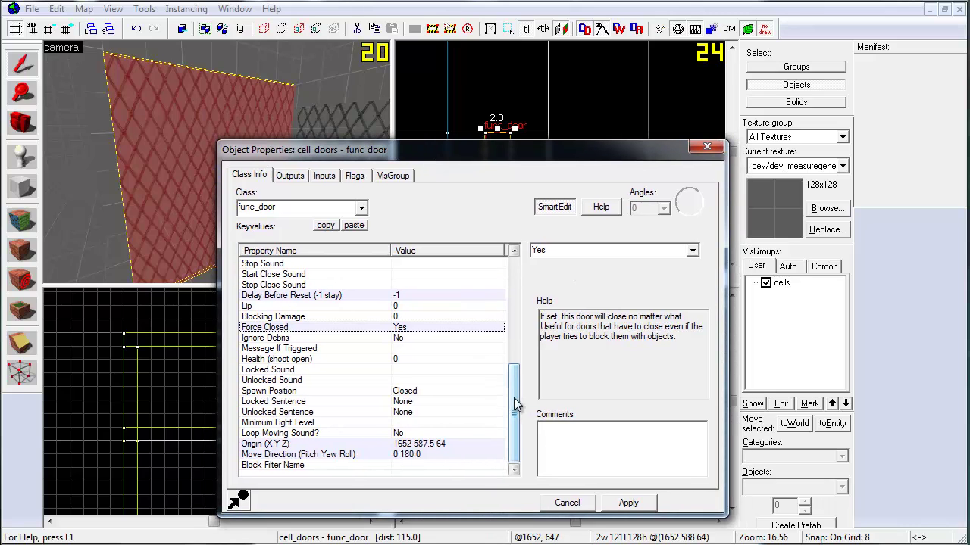
{"action": "left_click_drag", "start_coordinate": [514, 406], "coordinate": [513, 296]}
Step: Close the cell_doors properties dialog and reopen it
{"action": "left_click", "coordinate": [626, 503]}
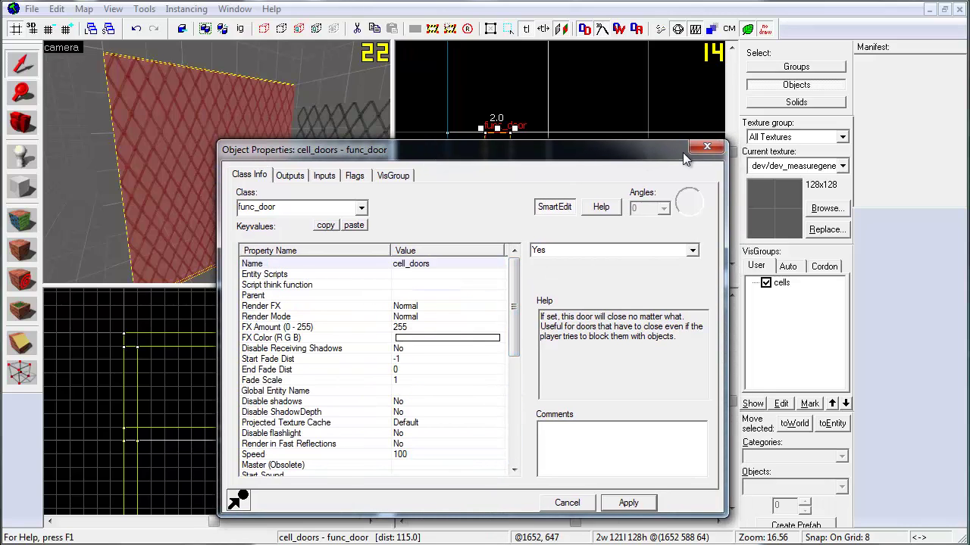
{"action": "left_click", "coordinate": [707, 146]}
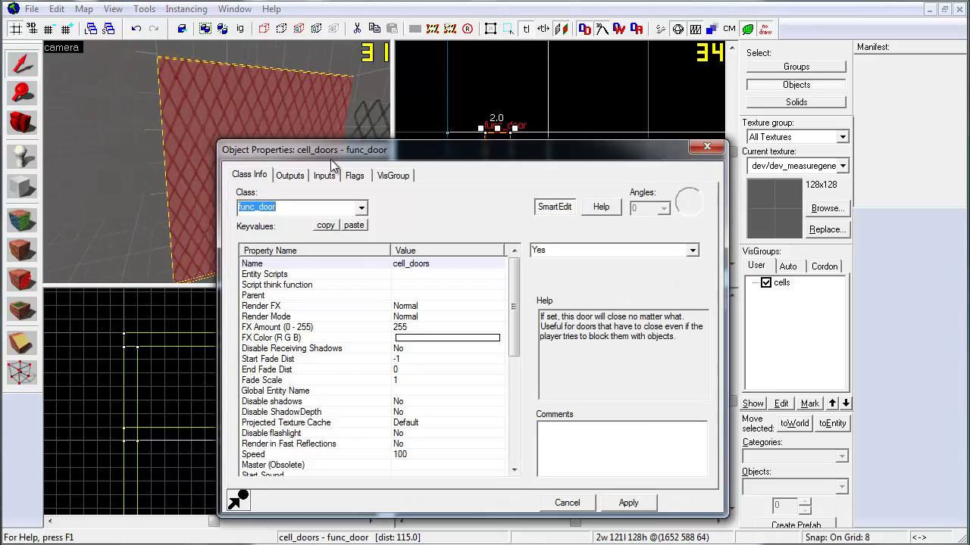
{"action": "double_click", "coordinate": [217, 158]}
Step: Set the cell_doors Move Direction angle to 0 270 0 and apply it
{"action": "left_click_drag", "start_coordinate": [303, 149], "coordinate": [262, 467]}
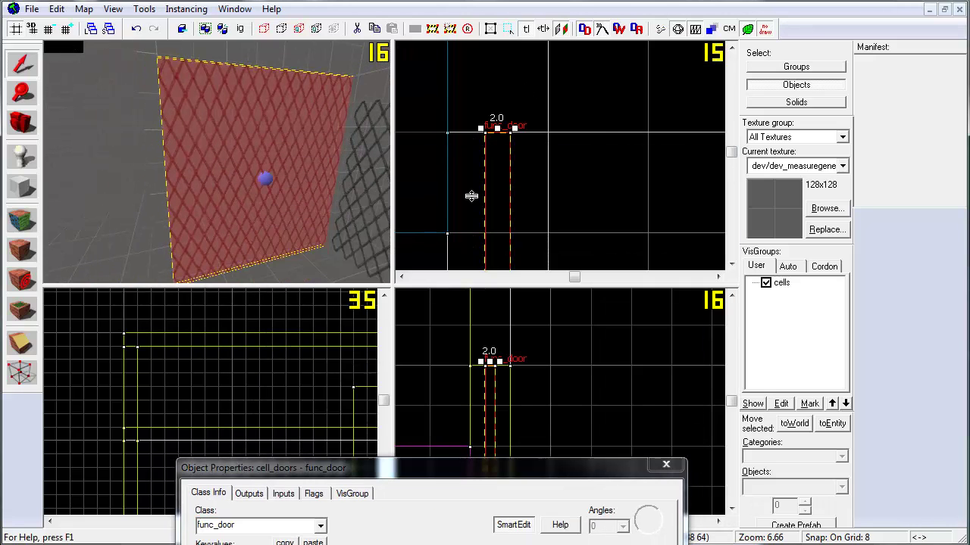
{"action": "scroll", "coordinate": [470, 89], "scroll_direction": "down", "scroll_amount": 5}
{"action": "scroll", "coordinate": [470, 89], "scroll_direction": "down", "scroll_amount": 5}
{"action": "scroll", "coordinate": [444, 104], "scroll_direction": "up", "scroll_amount": 1}
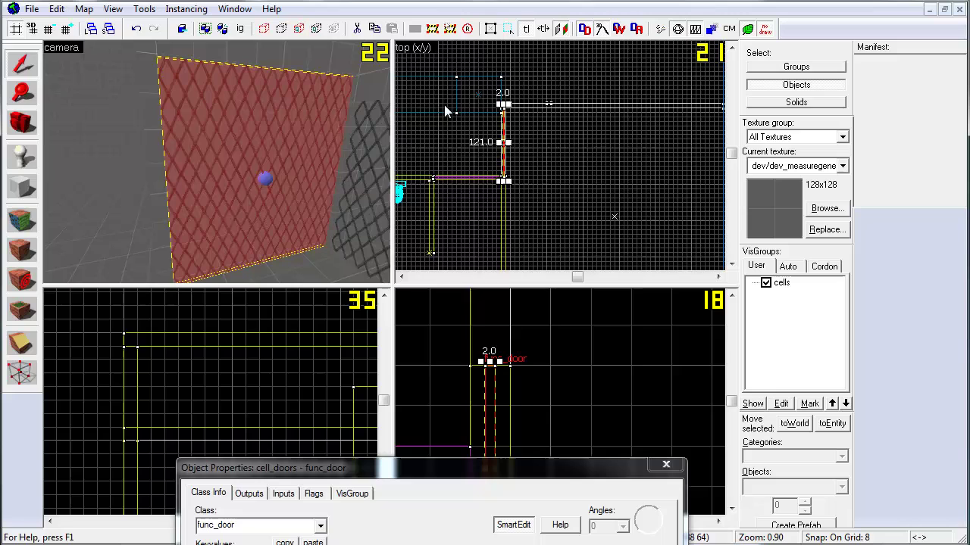
{"action": "left_click_drag", "start_coordinate": [528, 467], "coordinate": [359, 198]}
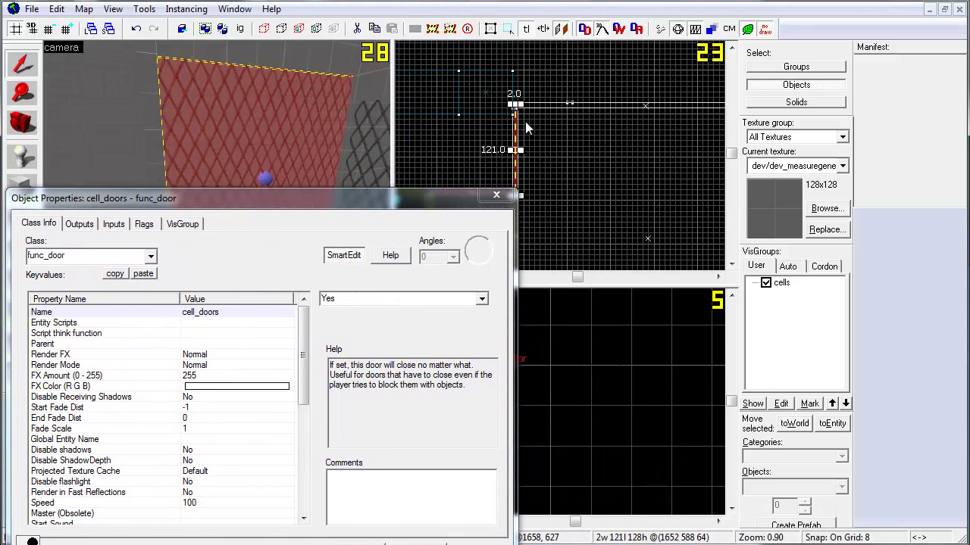
{"action": "left_click_drag", "start_coordinate": [327, 209], "coordinate": [356, 128]}
{"action": "left_click_drag", "start_coordinate": [329, 331], "coordinate": [334, 428]}
{"action": "left_click", "coordinate": [241, 427]}
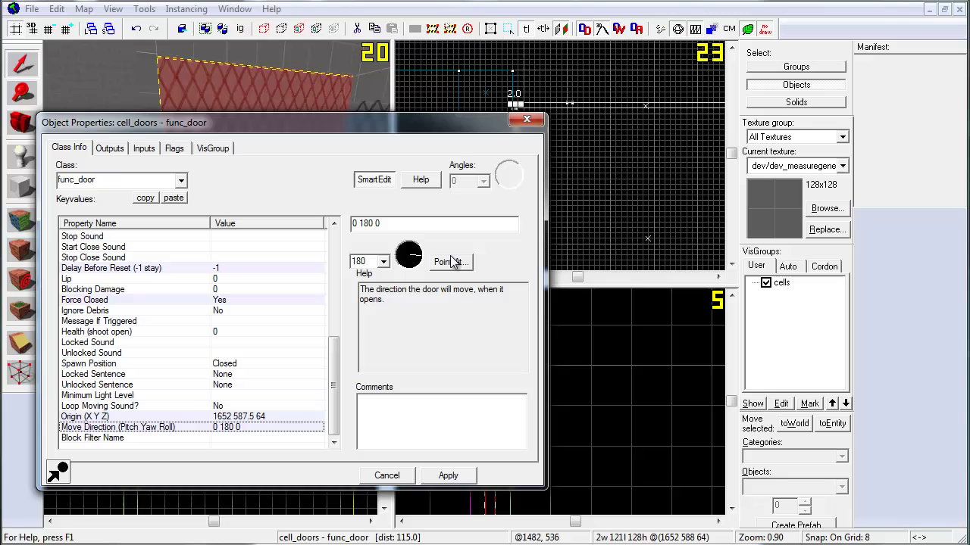
{"action": "left_click", "coordinate": [422, 256]}
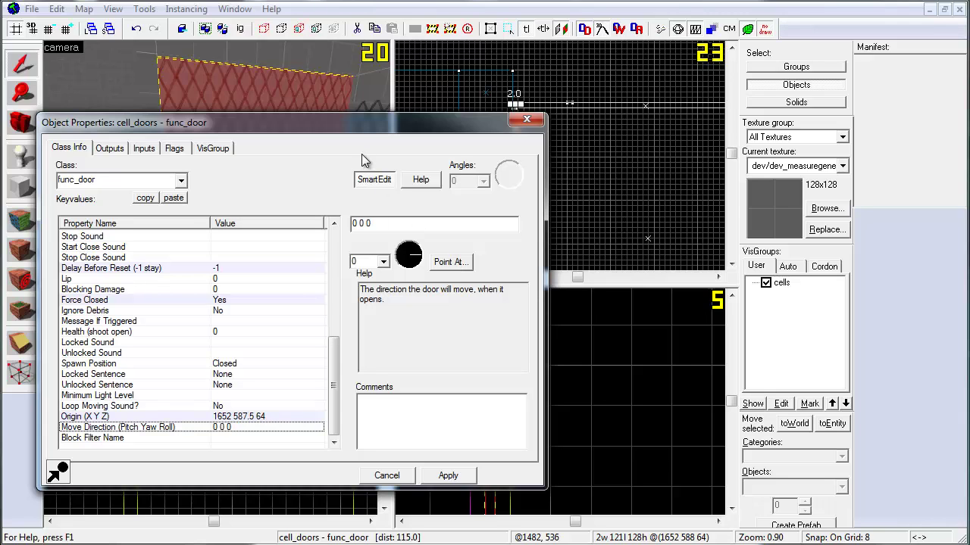
{"action": "left_click_drag", "start_coordinate": [363, 122], "coordinate": [294, 181]}
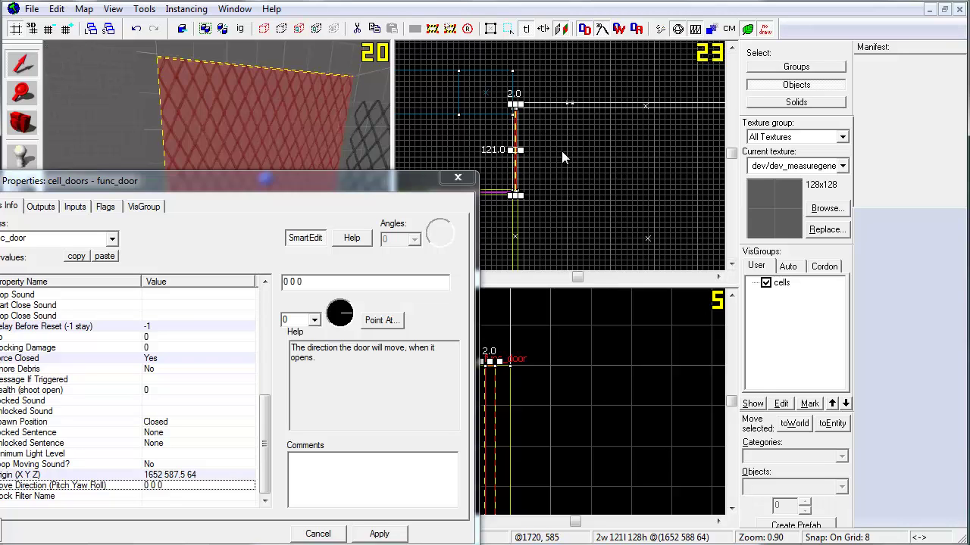
{"action": "left_click", "coordinate": [348, 330]}
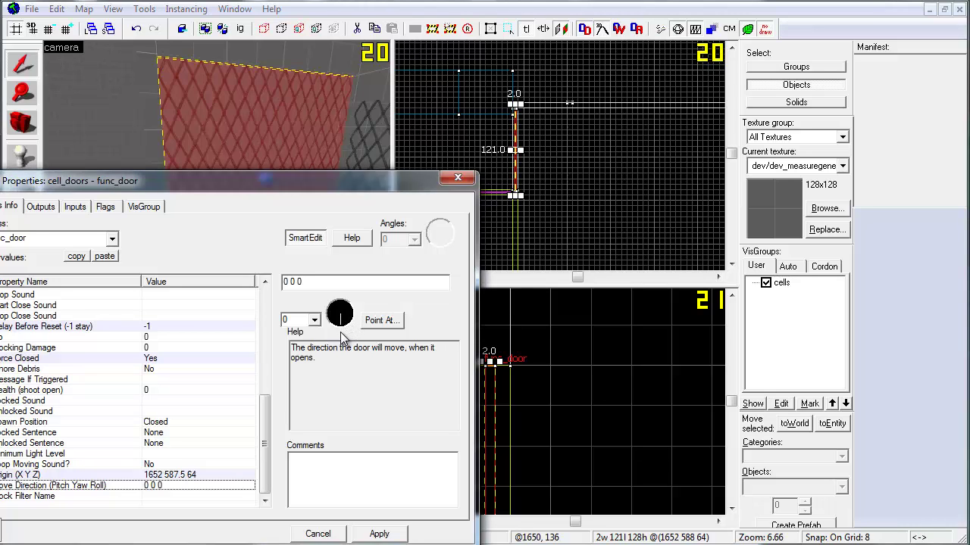
{"action": "left_click", "coordinate": [379, 534]}
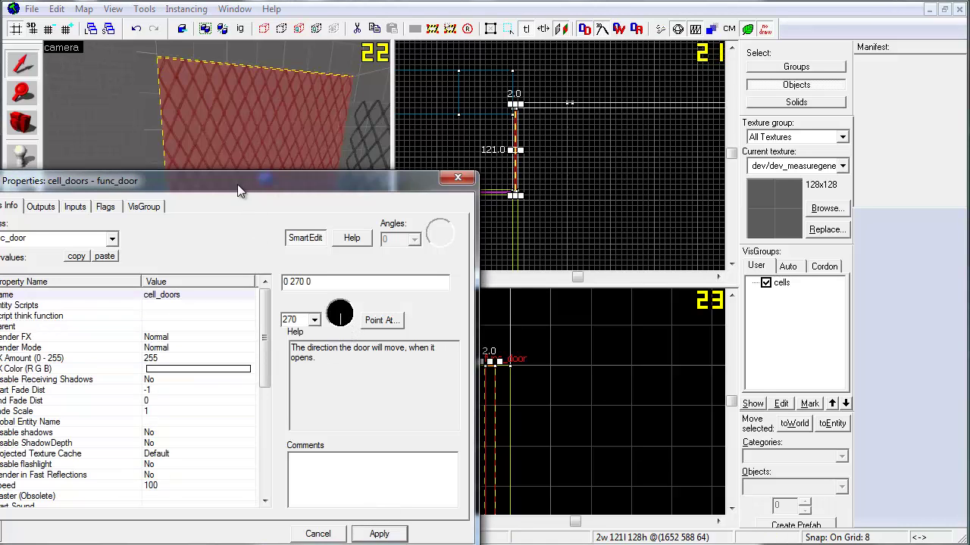
{"action": "mouse_move", "coordinate": [237, 184]}
{"action": "left_mouse_down"}
{"action": "mouse_move", "coordinate": [483, 143]}
{"action": "mouse_move", "coordinate": [573, 144]}
{"action": "left_mouse_up"}
Step: Fly the 3D camera past the red fence door to the orange wall button and select it
{"action": "left_click", "coordinate": [802, 136]}
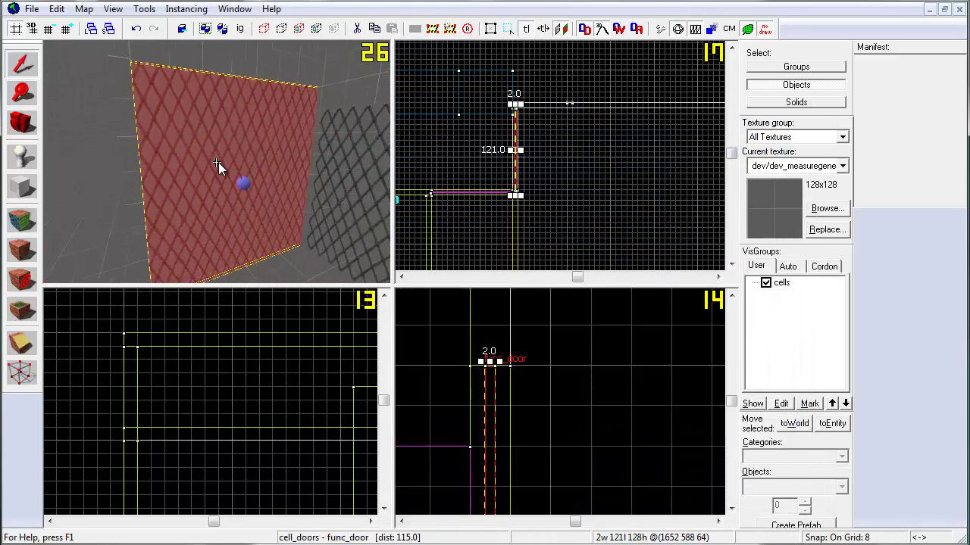
{"action": "key", "text": "Right"}
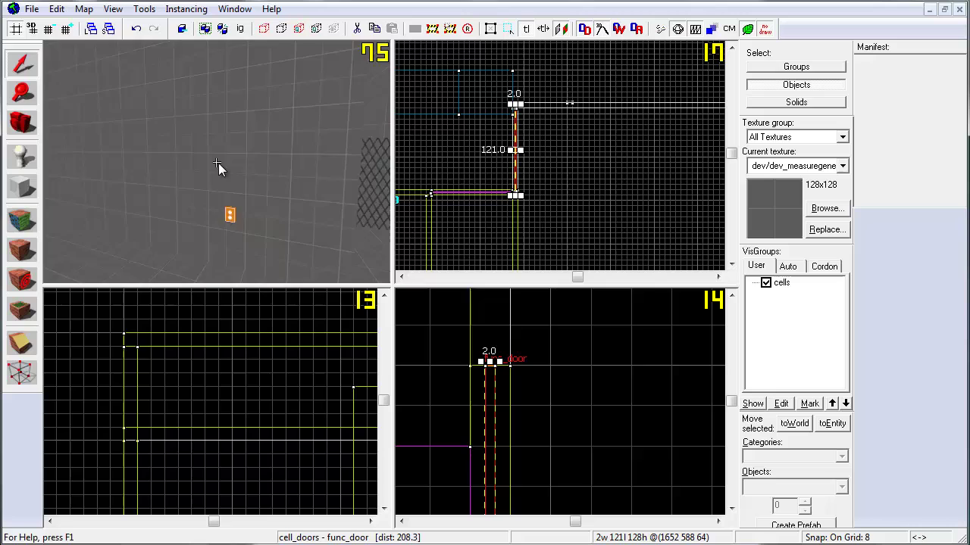
{"action": "key", "text": "Right"}
{"action": "key", "text": "Up"}
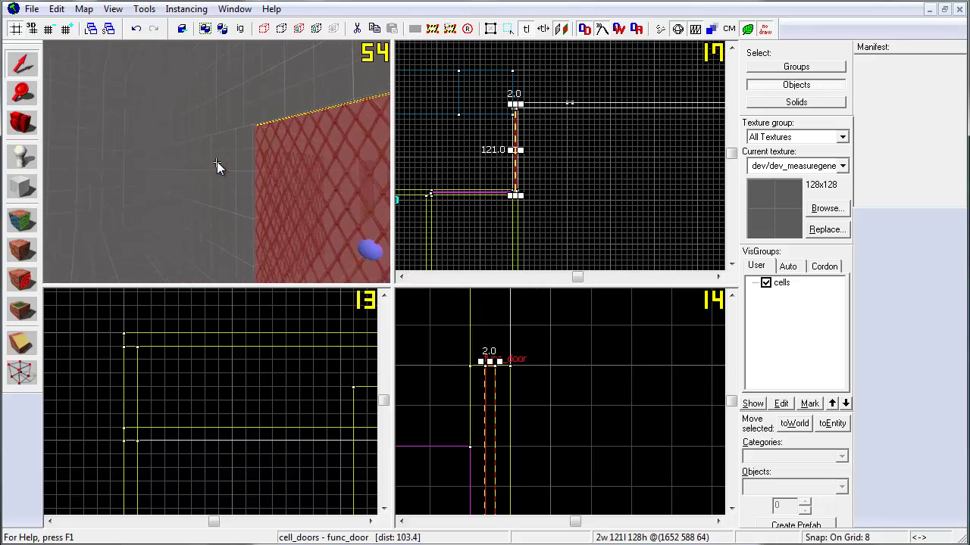
{"action": "key", "text": "Right"}
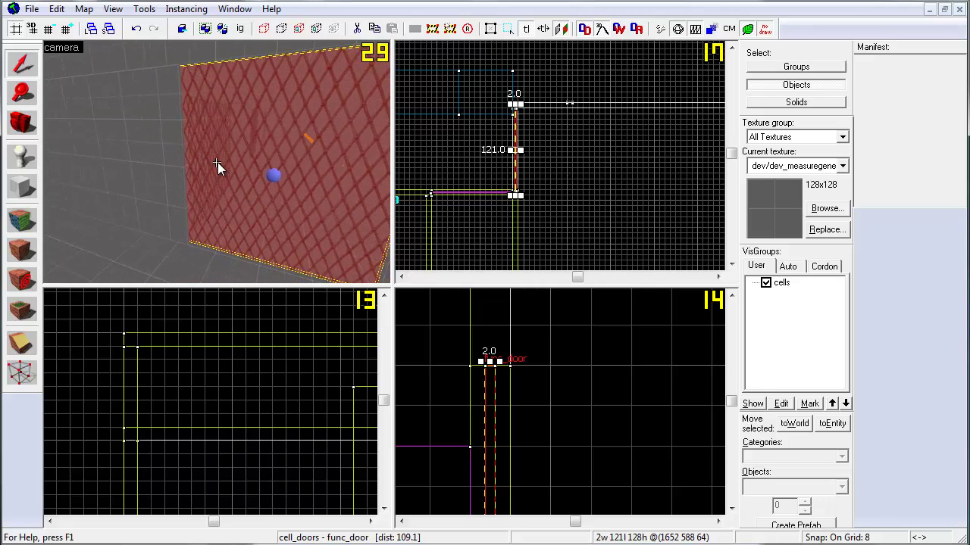
{"action": "key", "text": "Left"}
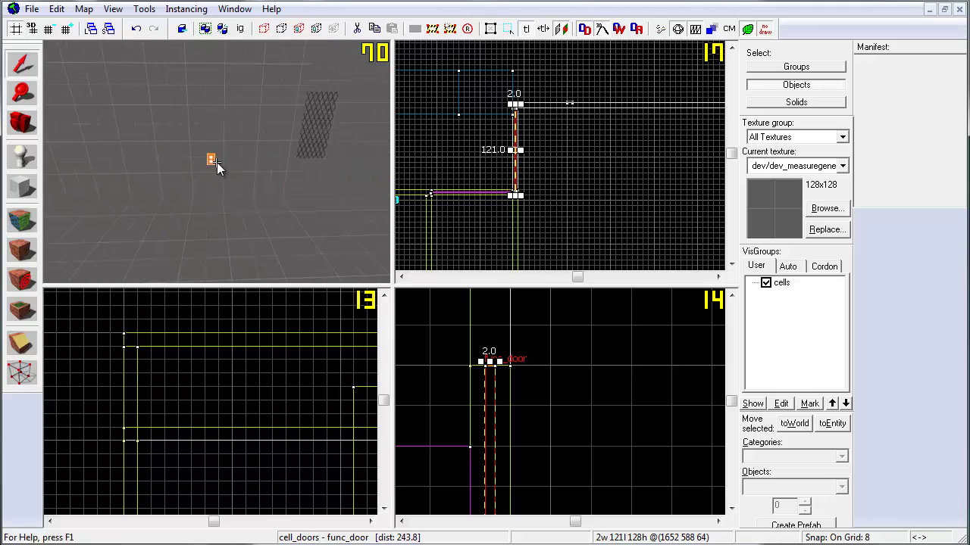
{"action": "key", "text": "Up"}
{"action": "key", "text": "Right"}
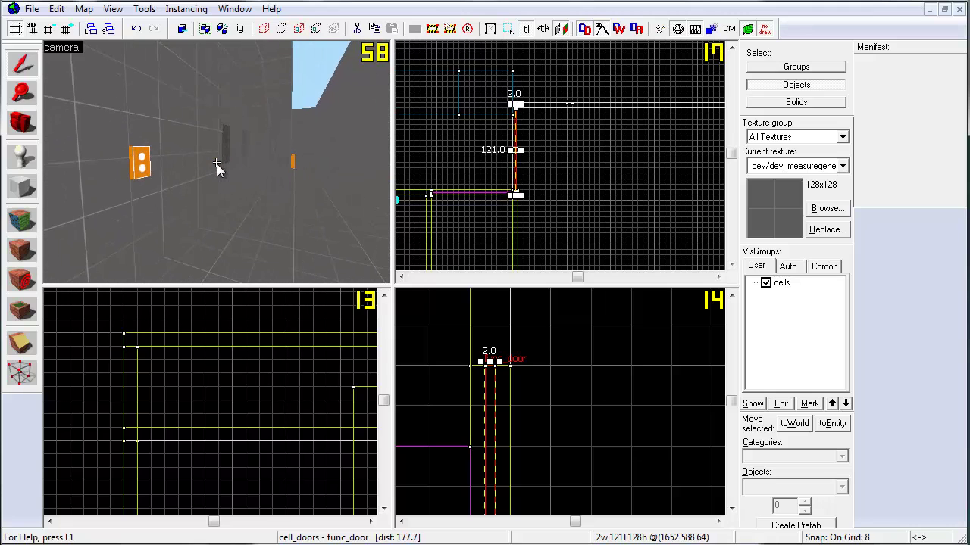
{"action": "key", "text": "Up"}
{"action": "key", "text": "Left"}
{"action": "left_click", "coordinate": [186, 161]}
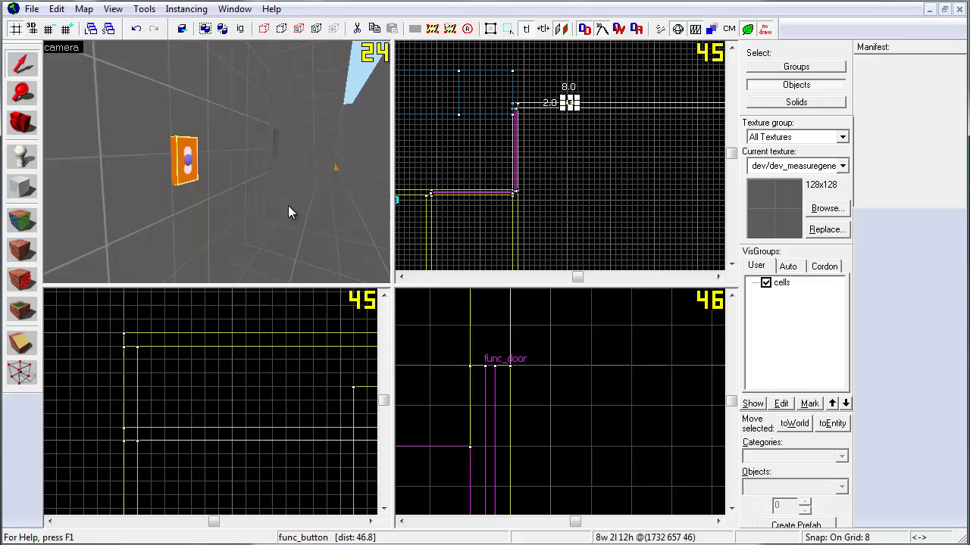
Step: Open the func_button's properties and check its Delay Before Reset value
{"action": "double_click", "coordinate": [179, 148]}
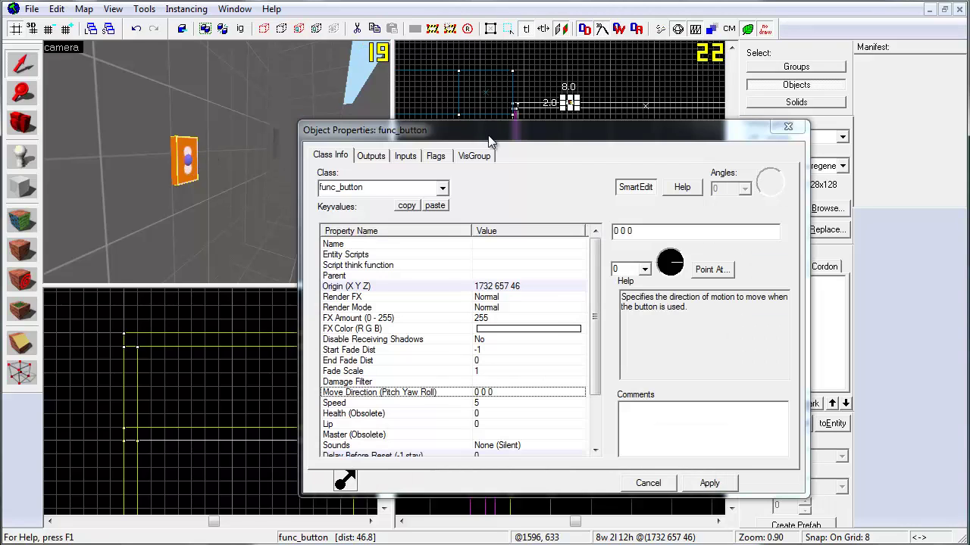
{"action": "left_click_drag", "start_coordinate": [489, 142], "coordinate": [456, 142]}
{"action": "left_click_drag", "start_coordinate": [334, 187], "coordinate": [281, 190]}
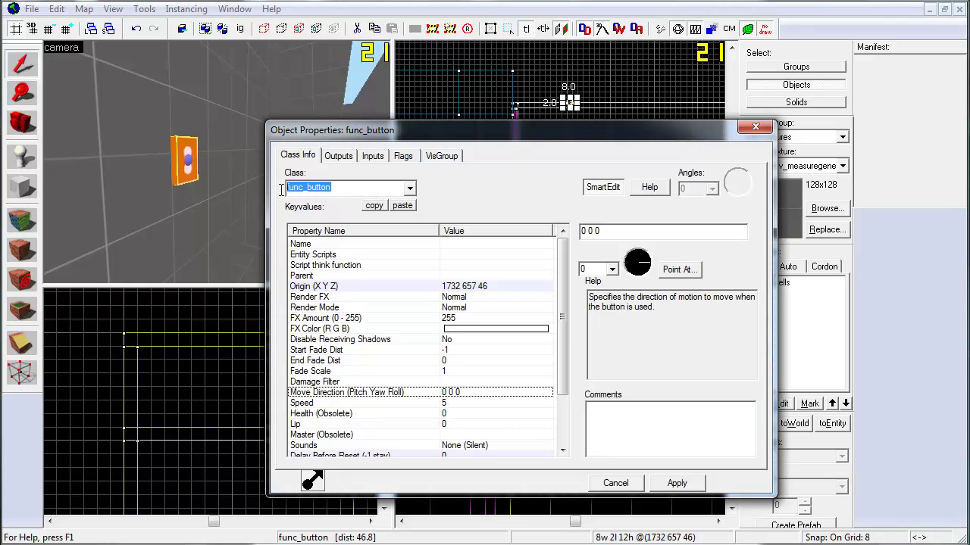
{"action": "mouse_move", "coordinate": [565, 252]}
{"action": "left_mouse_down"}
{"action": "mouse_move", "coordinate": [565, 289]}
{"action": "mouse_move", "coordinate": [565, 260]}
{"action": "left_mouse_up"}
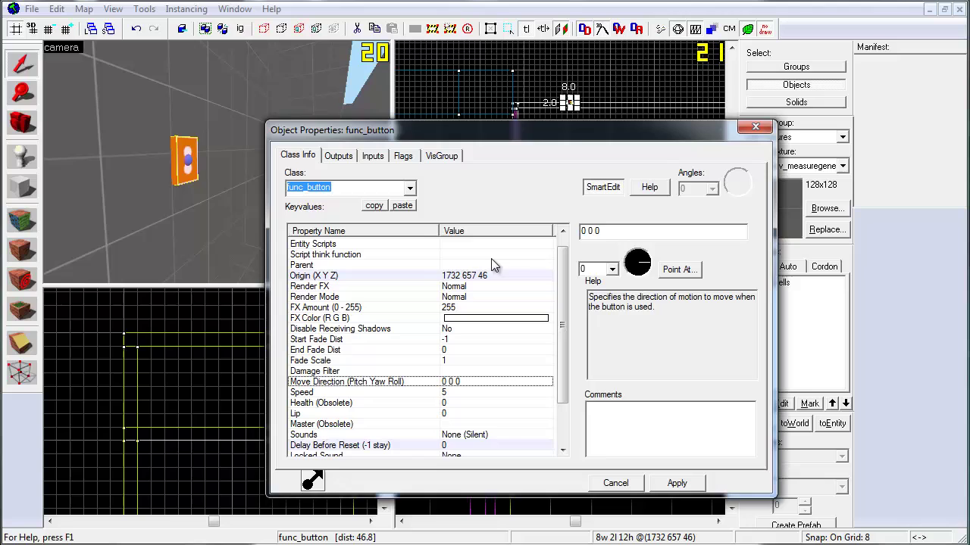
{"action": "left_click_drag", "start_coordinate": [560, 142], "coordinate": [511, 159]}
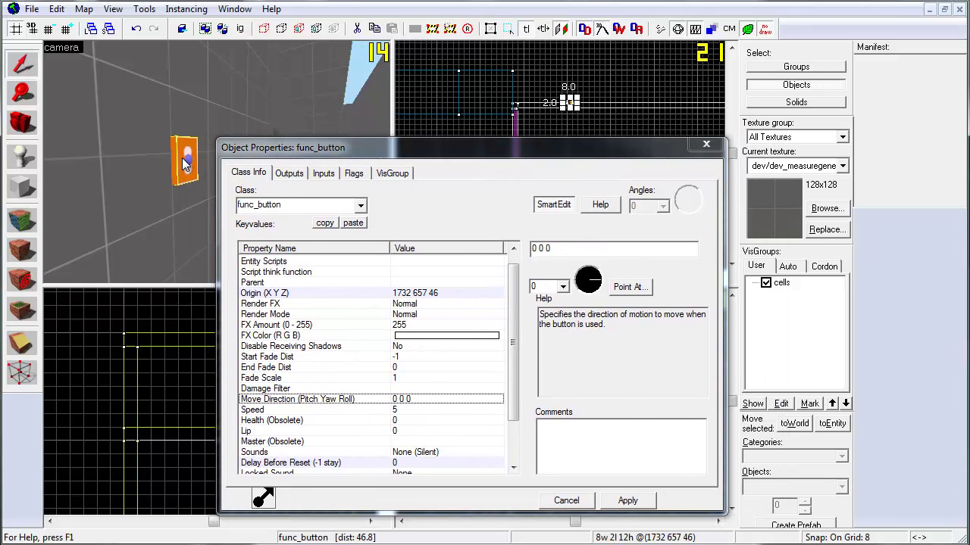
{"action": "left_click_drag", "start_coordinate": [363, 147], "coordinate": [369, 141]}
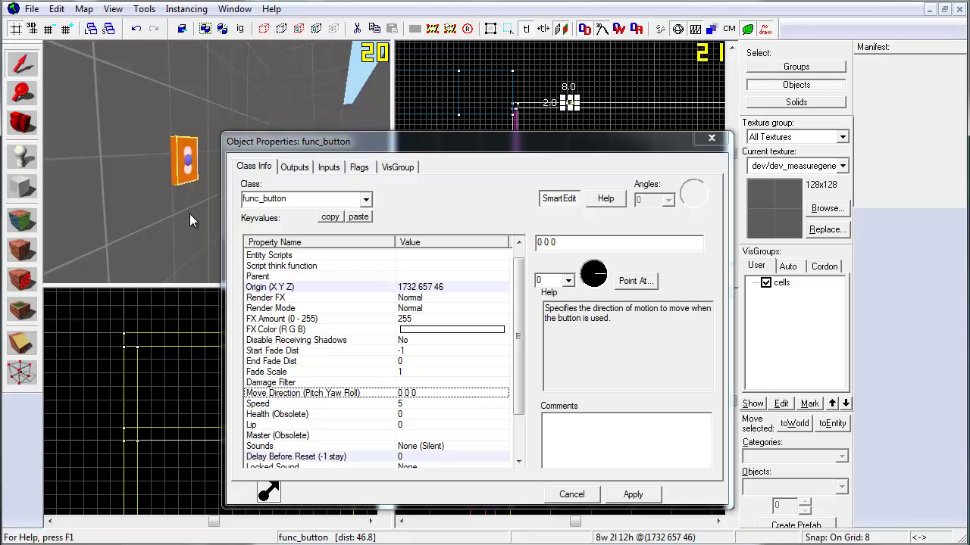
{"action": "left_click_drag", "start_coordinate": [519, 277], "coordinate": [523, 345]}
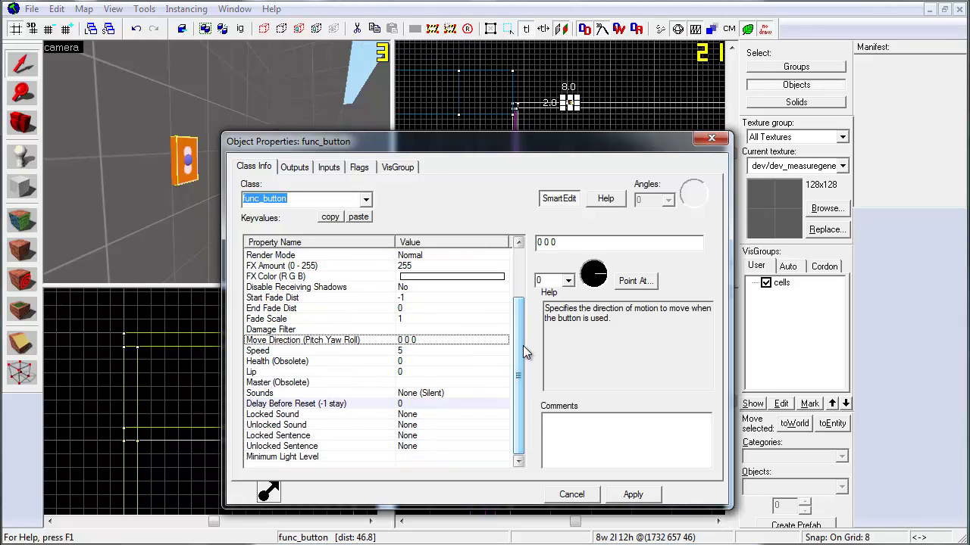
{"action": "left_click", "coordinate": [418, 404]}
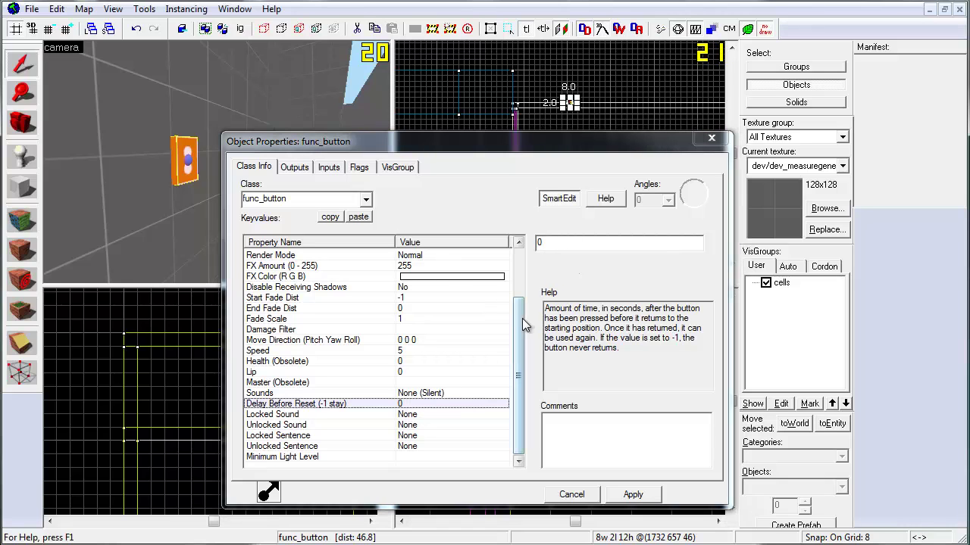
Step: Show the button's flags: Don't move, Damage Activates and Use Activates enabled
{"action": "left_click_drag", "start_coordinate": [522, 318], "coordinate": [578, 267]}
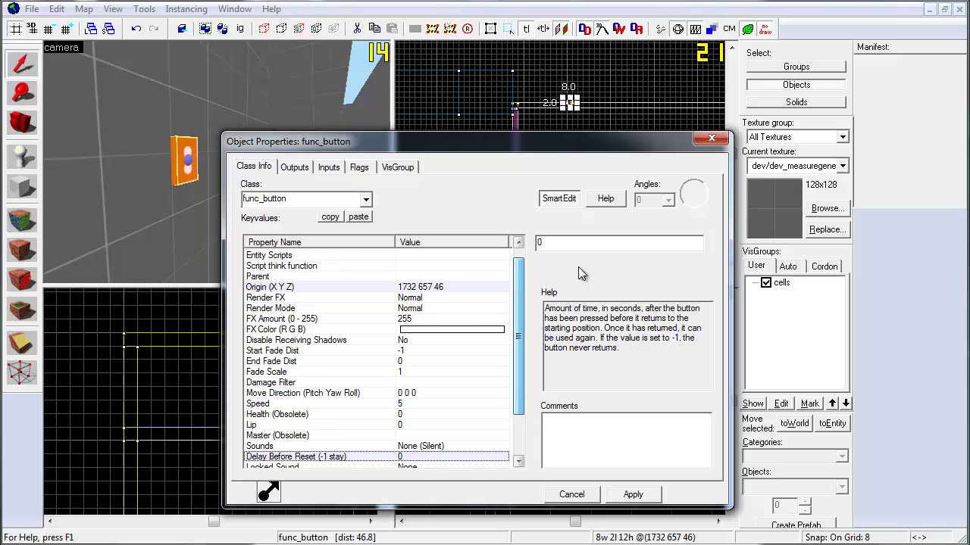
{"action": "left_click", "coordinate": [354, 170]}
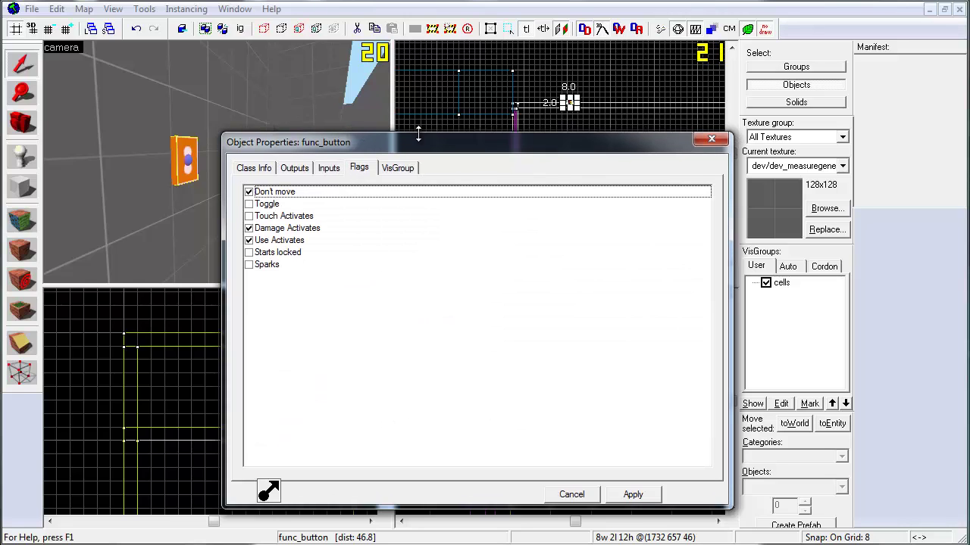
{"action": "left_click_drag", "start_coordinate": [418, 134], "coordinate": [513, 161]}
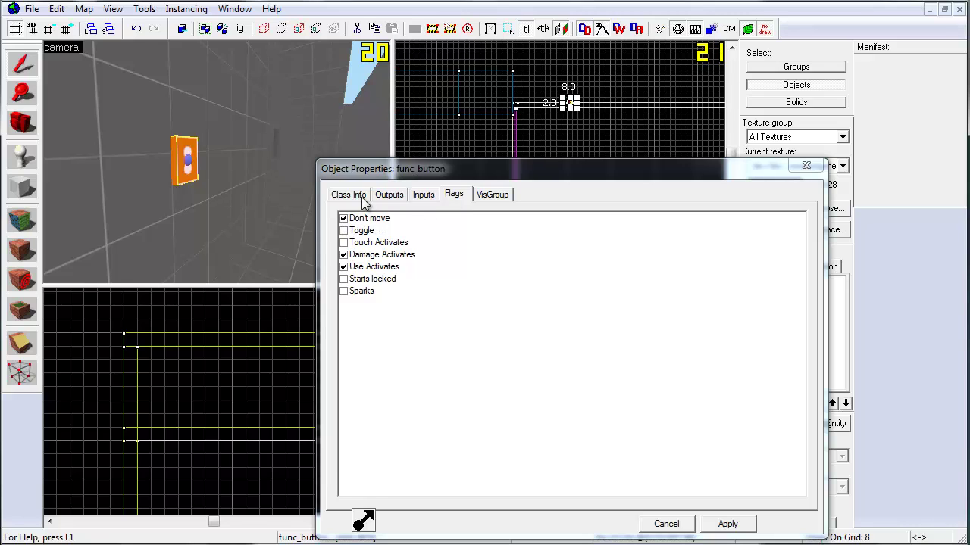
{"action": "left_click", "coordinate": [364, 198]}
{"action": "left_click", "coordinate": [454, 194]}
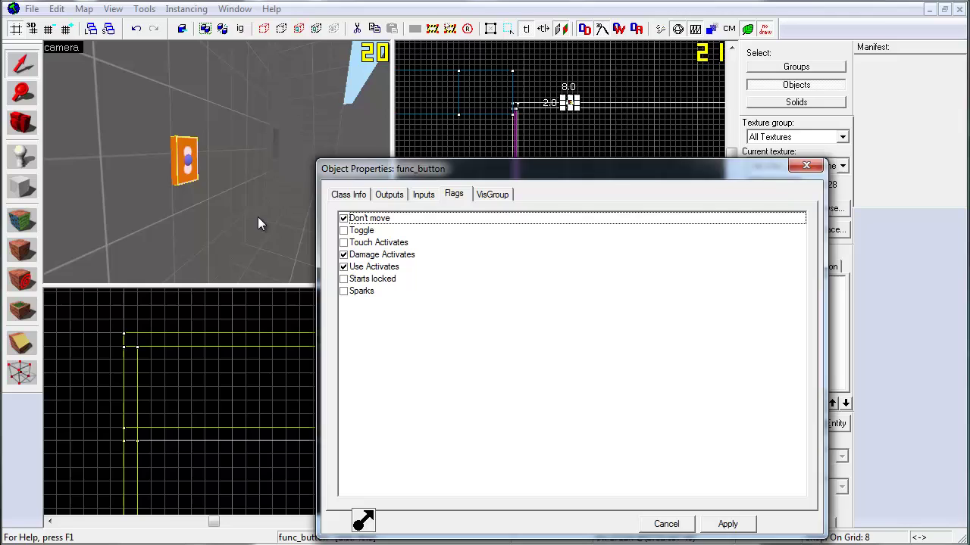
Step: Add a third OnPressed output targeting cell_doors with the Toggle input
{"action": "left_click", "coordinate": [379, 195]}
{"action": "left_click_drag", "start_coordinate": [403, 170], "coordinate": [351, 151]}
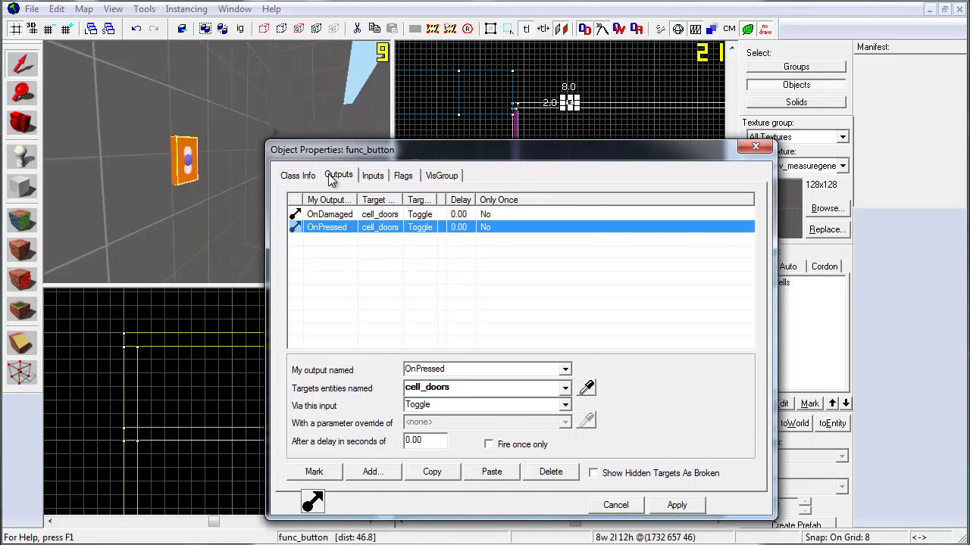
{"action": "left_click", "coordinate": [342, 216]}
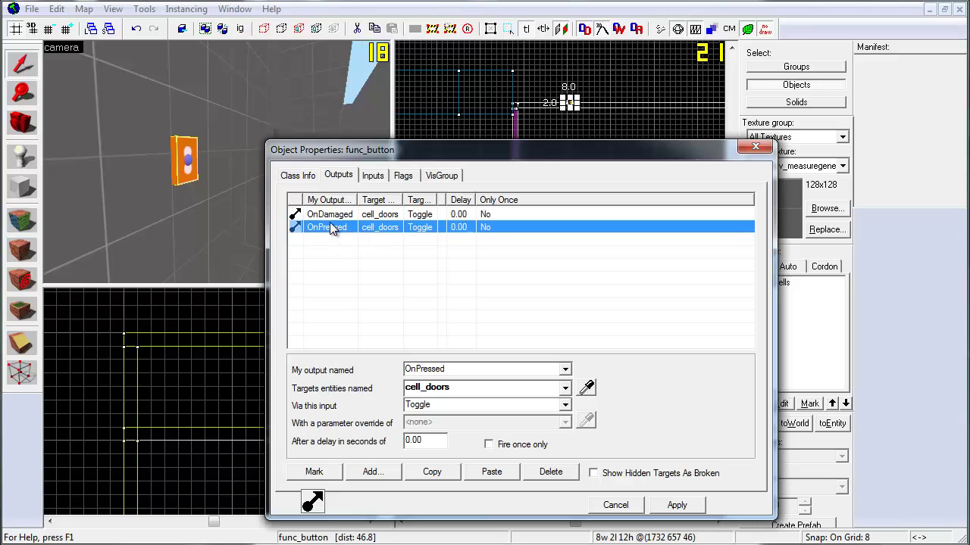
{"action": "left_click", "coordinate": [369, 470]}
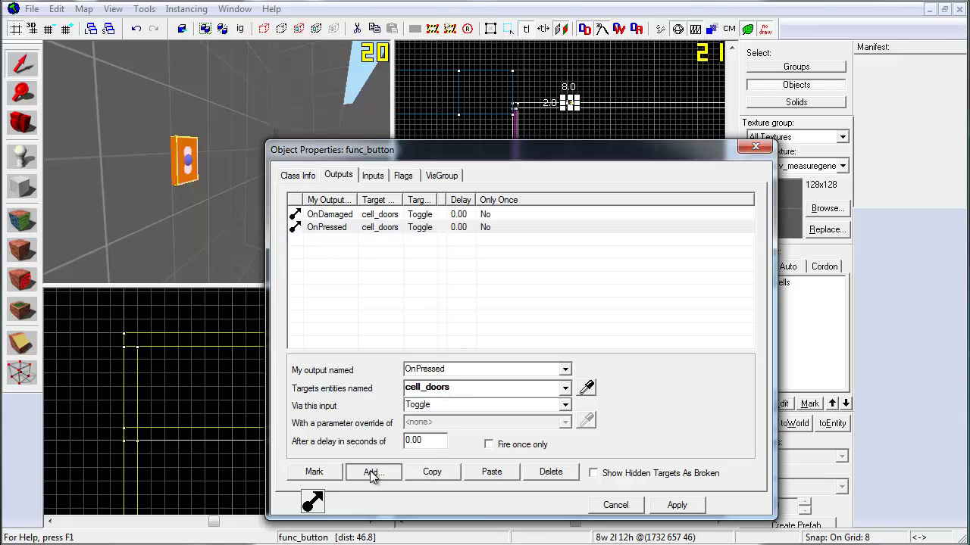
{"action": "left_click", "coordinate": [566, 372]}
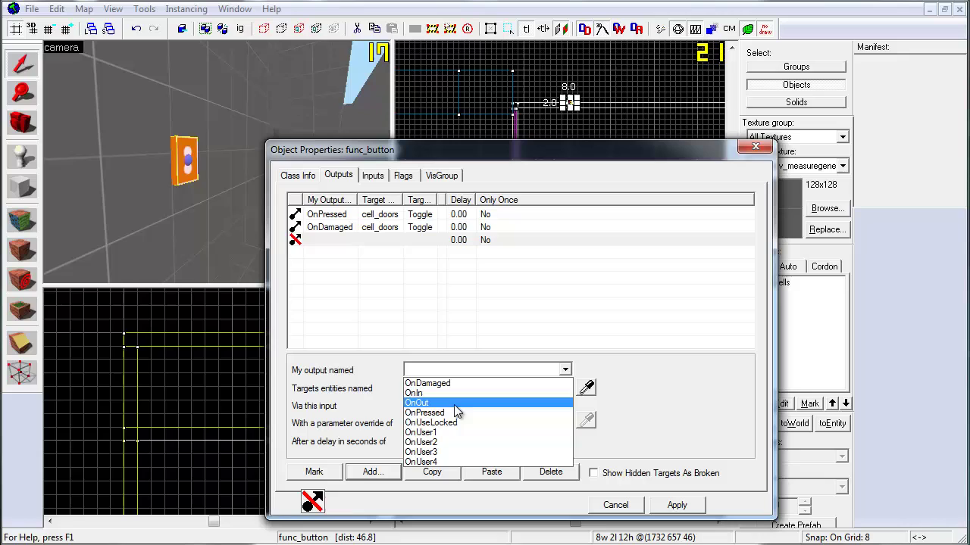
{"action": "left_click", "coordinate": [447, 415]}
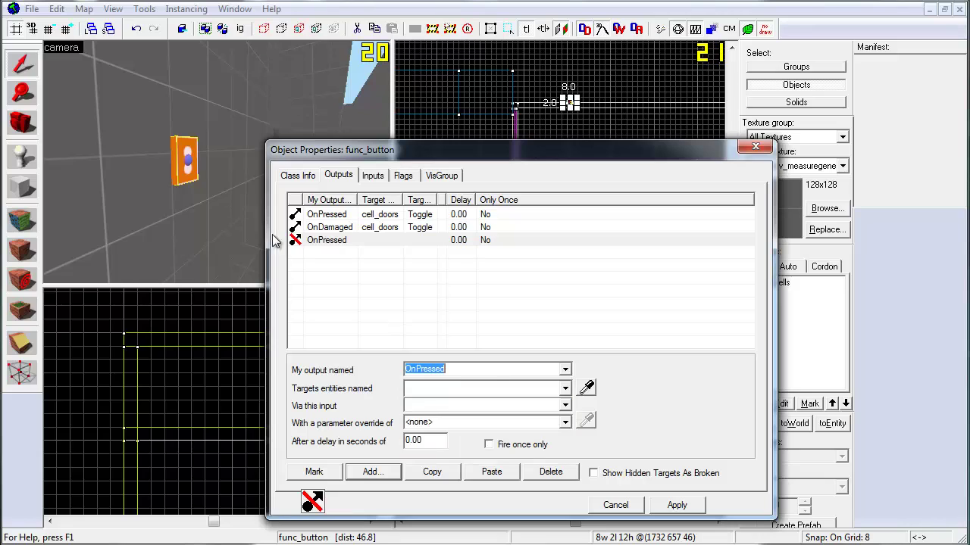
{"action": "left_click", "coordinate": [566, 389]}
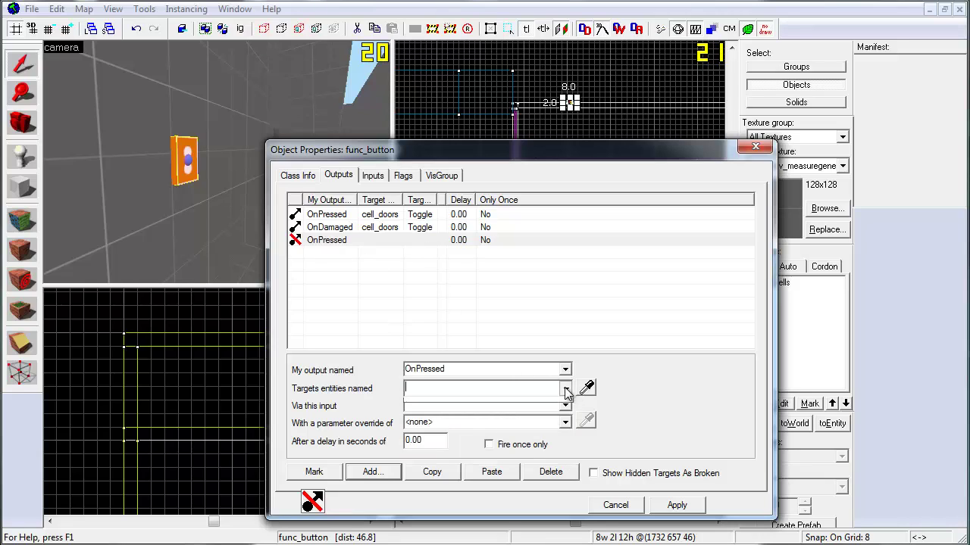
{"action": "left_click", "coordinate": [417, 405]}
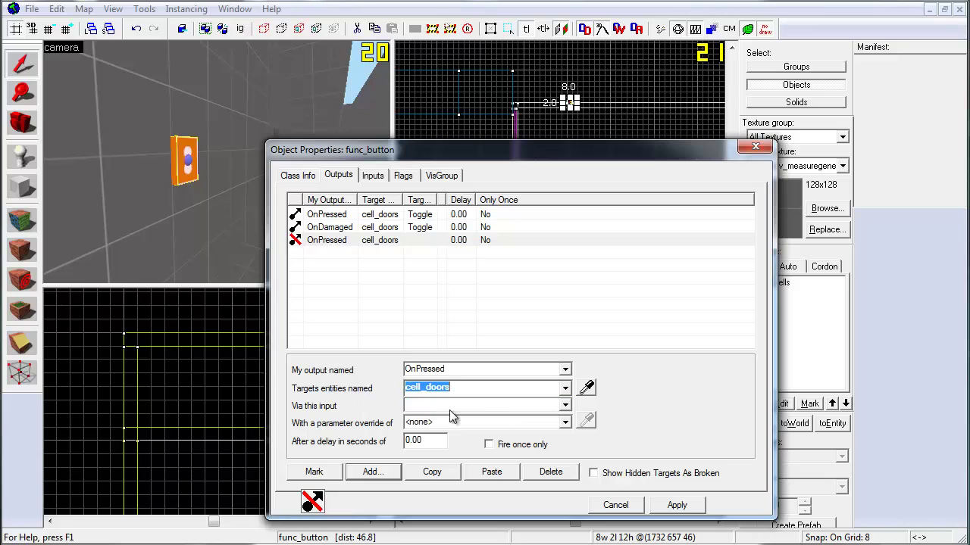
{"action": "left_click", "coordinate": [565, 406]}
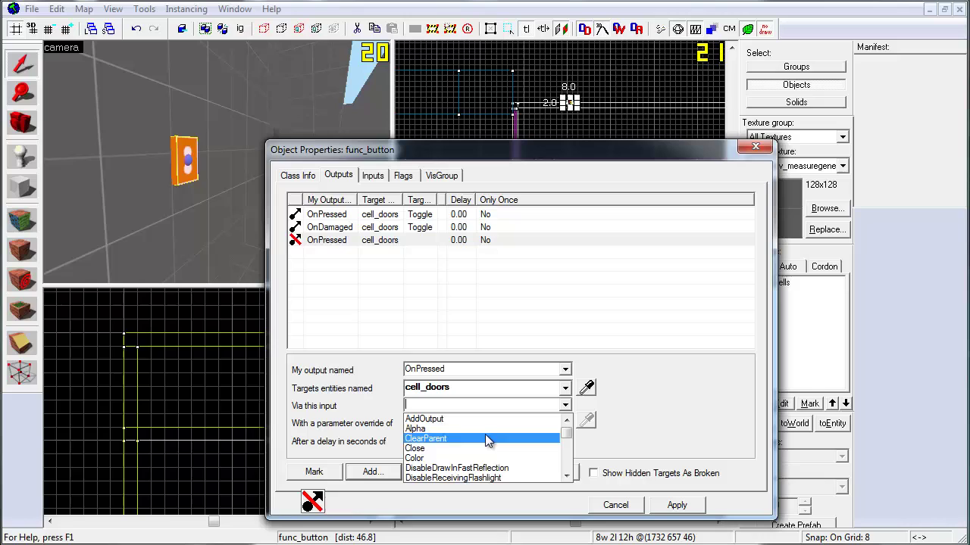
{"action": "scroll", "coordinate": [545, 455], "scroll_direction": "down", "scroll_amount": 8}
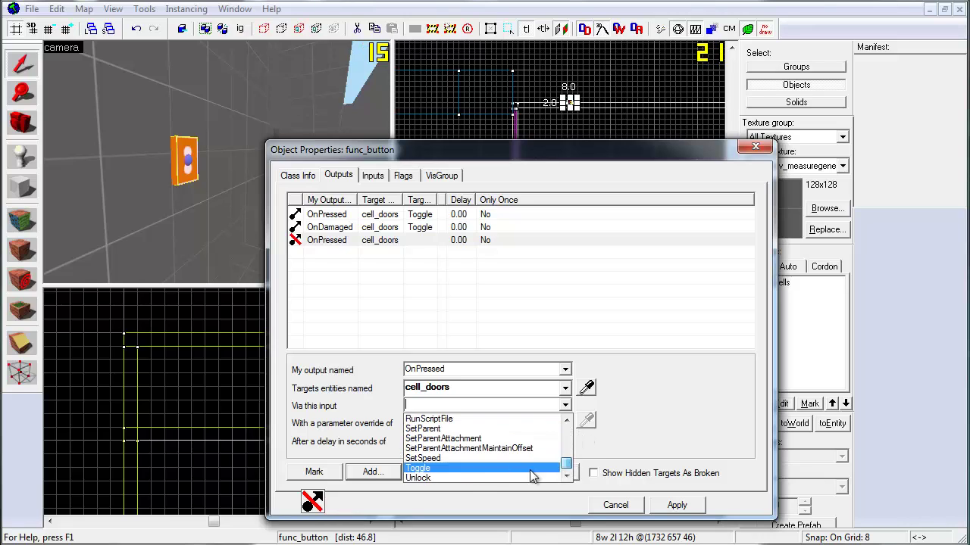
{"action": "left_click", "coordinate": [454, 469]}
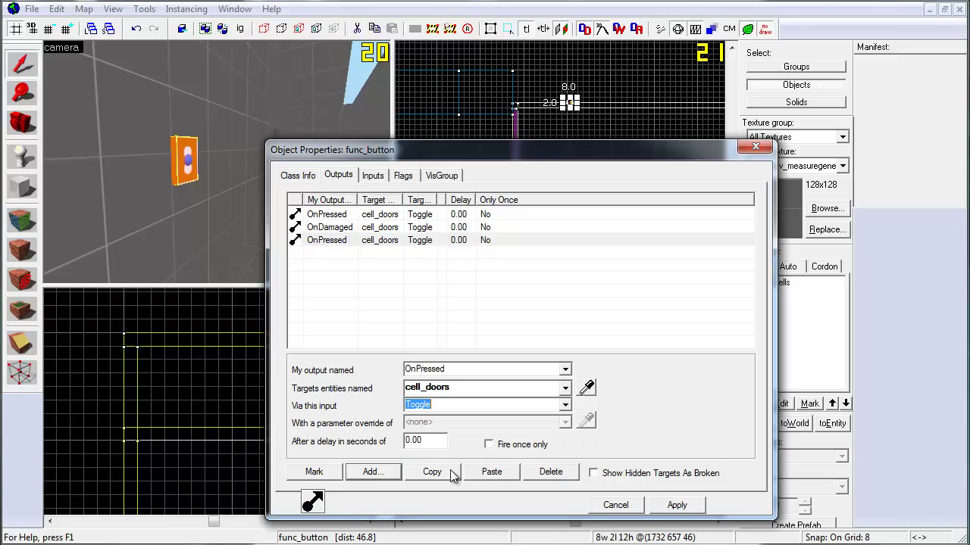
Step: Delete the duplicate OnPressed output, keep OnDamaged toggling cell_doors, and apply
{"action": "left_click", "coordinate": [530, 475]}
{"action": "left_click", "coordinate": [344, 228]}
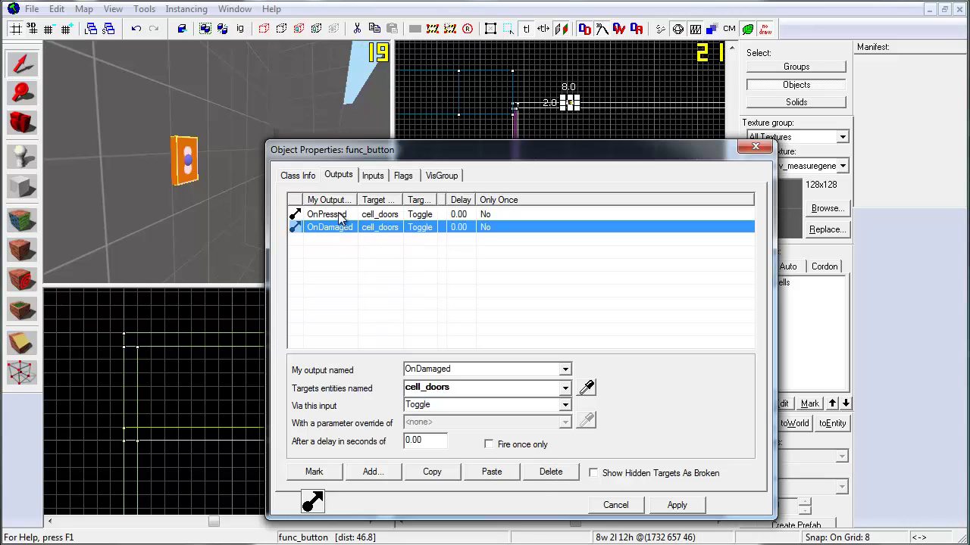
{"action": "left_click", "coordinate": [447, 475]}
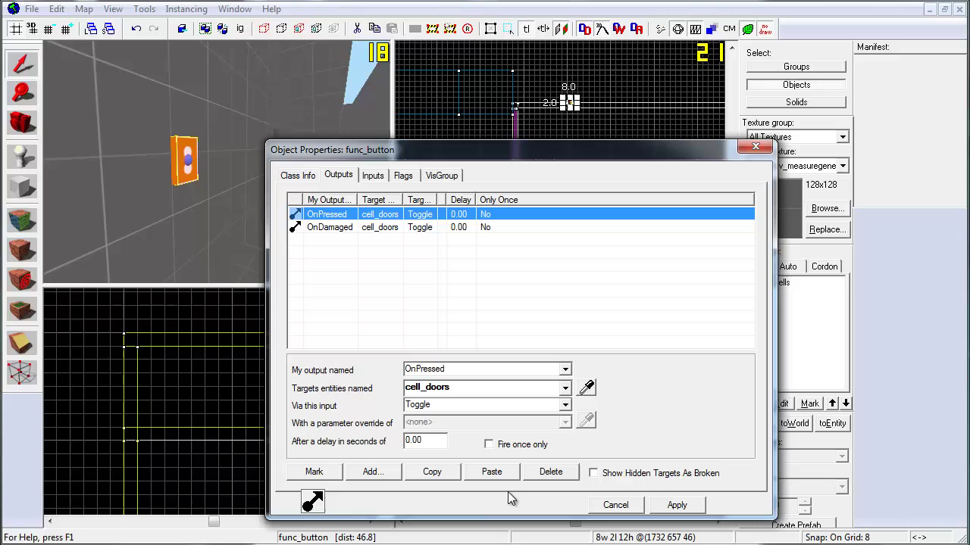
{"action": "left_click", "coordinate": [340, 228]}
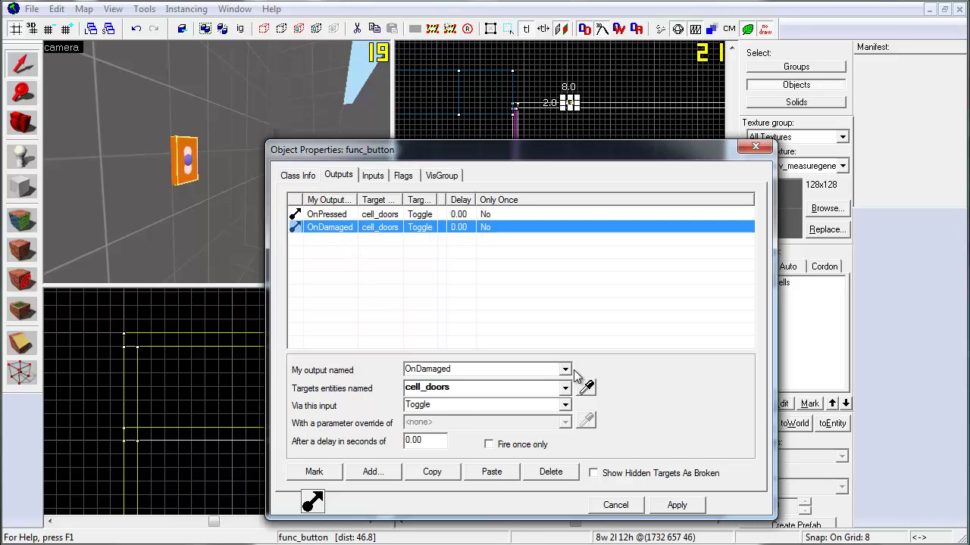
{"action": "left_click", "coordinate": [565, 370]}
{"action": "left_click", "coordinate": [468, 381]}
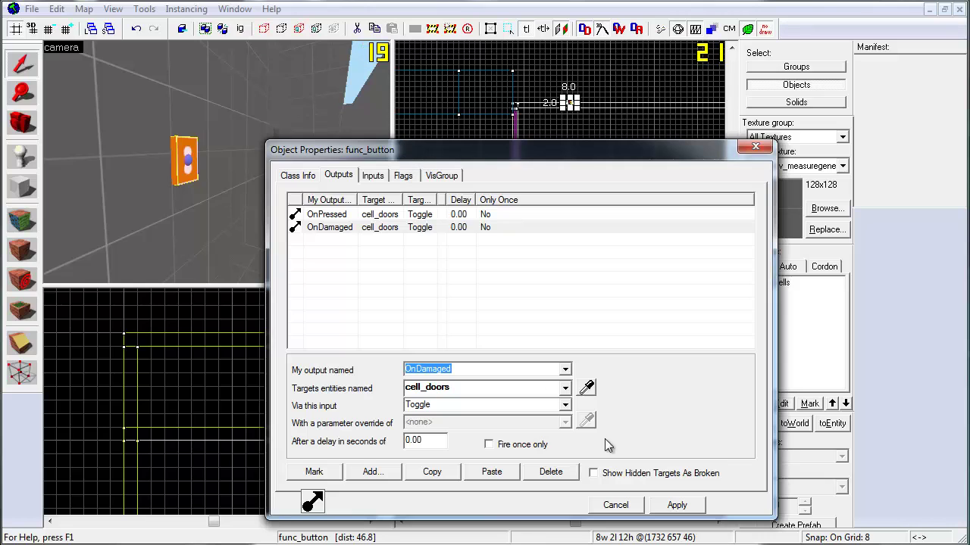
{"action": "left_click", "coordinate": [301, 177]}
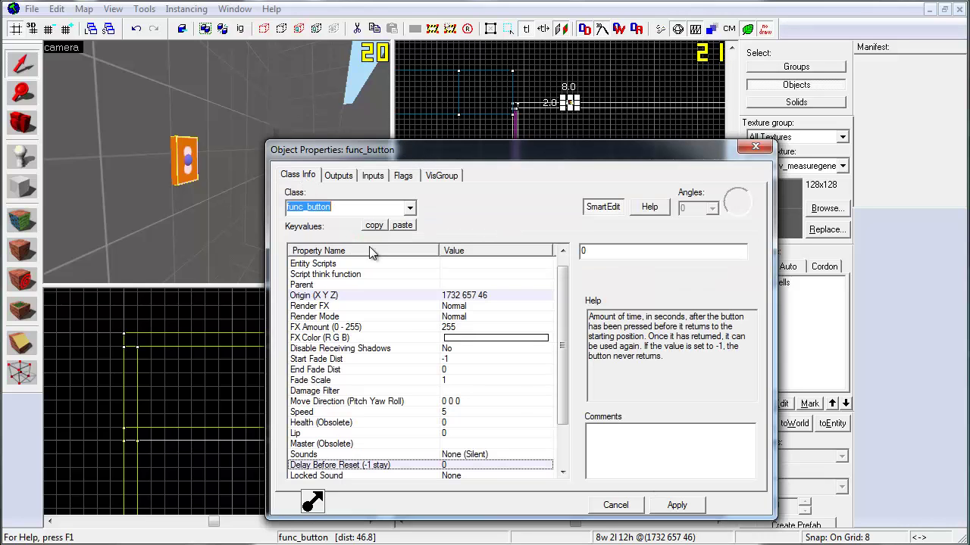
{"action": "left_click", "coordinate": [665, 507]}
{"action": "key", "text": "Escape"}
Step: Select the cell_doors fence door and bring up its spawn flags
{"action": "scroll", "coordinate": [217, 163], "scroll_direction": "up", "scroll_amount": 3}
{"action": "scroll", "coordinate": [216, 162], "scroll_direction": "up", "scroll_amount": 3}
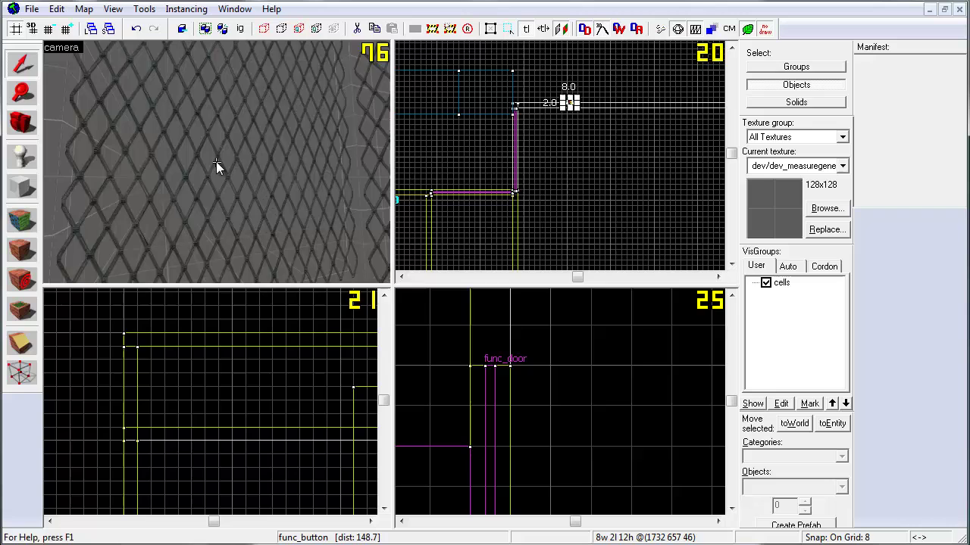
{"action": "left_click", "coordinate": [201, 158]}
{"action": "key", "text": "alt+Return"}
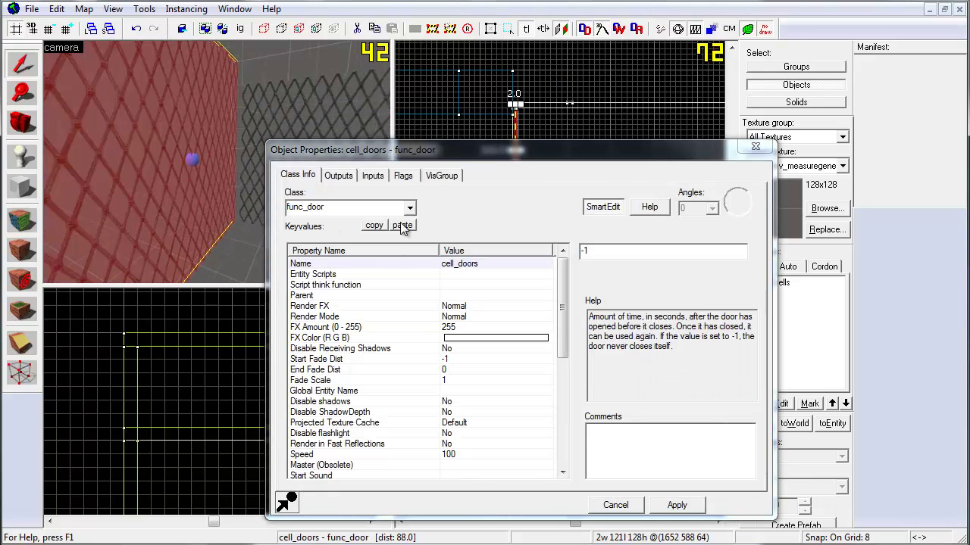
{"action": "left_click", "coordinate": [339, 176]}
{"action": "left_click", "coordinate": [405, 176]}
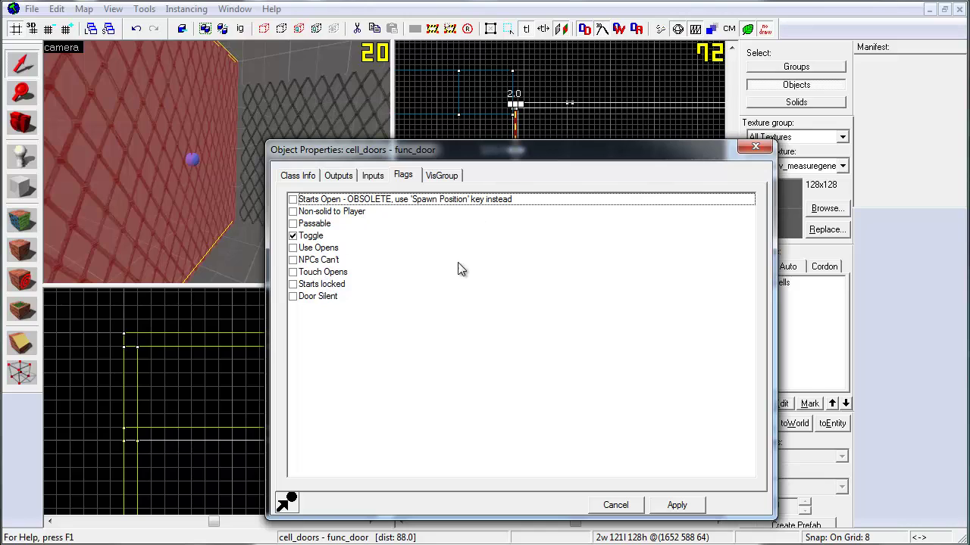
Step: Test Touch Opens, then leave only Toggle checked, apply, and deselect the door
{"action": "left_click", "coordinate": [294, 272]}
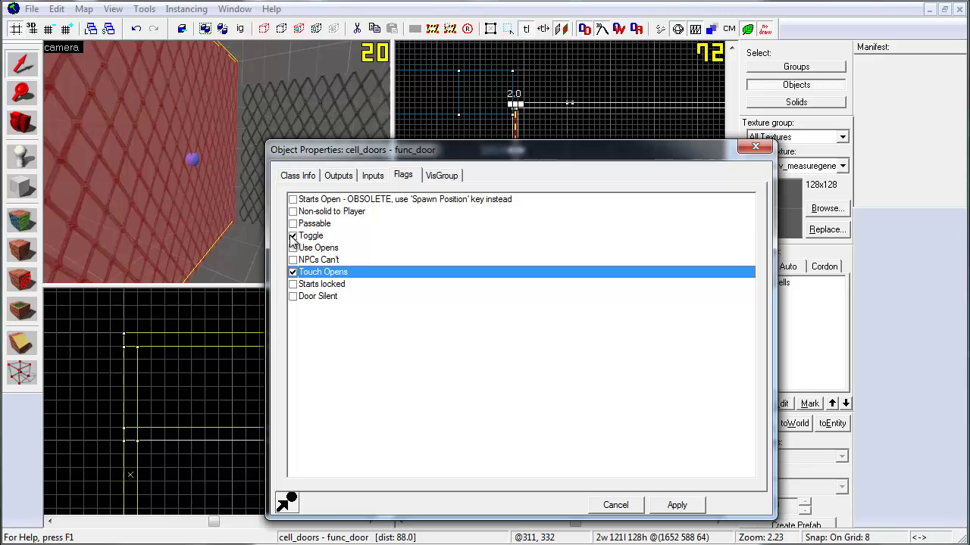
{"action": "left_click", "coordinate": [294, 235]}
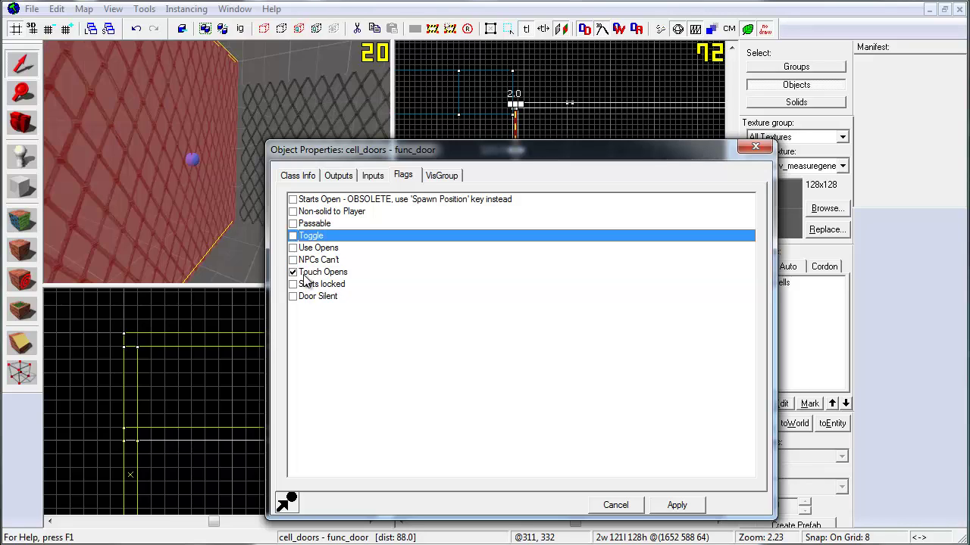
{"action": "left_click", "coordinate": [293, 272]}
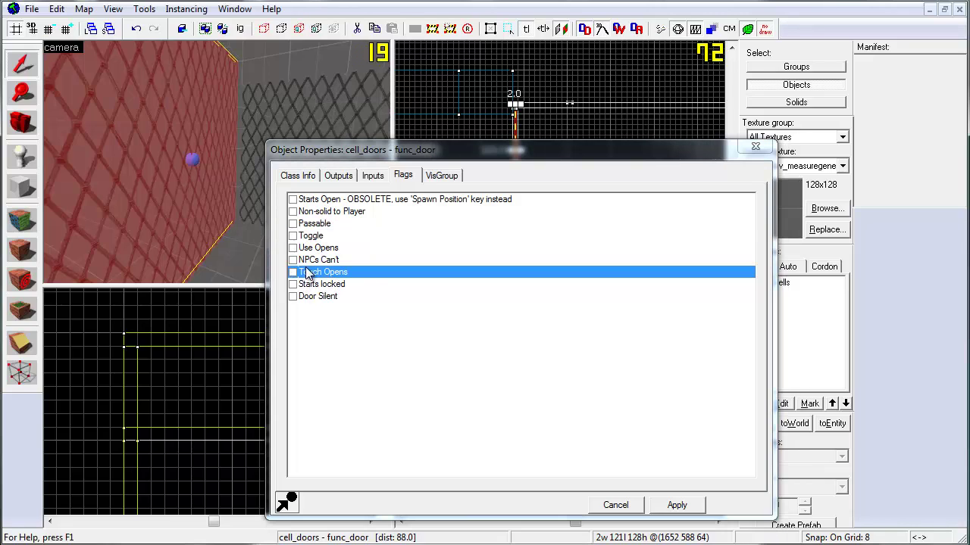
{"action": "left_click", "coordinate": [293, 236]}
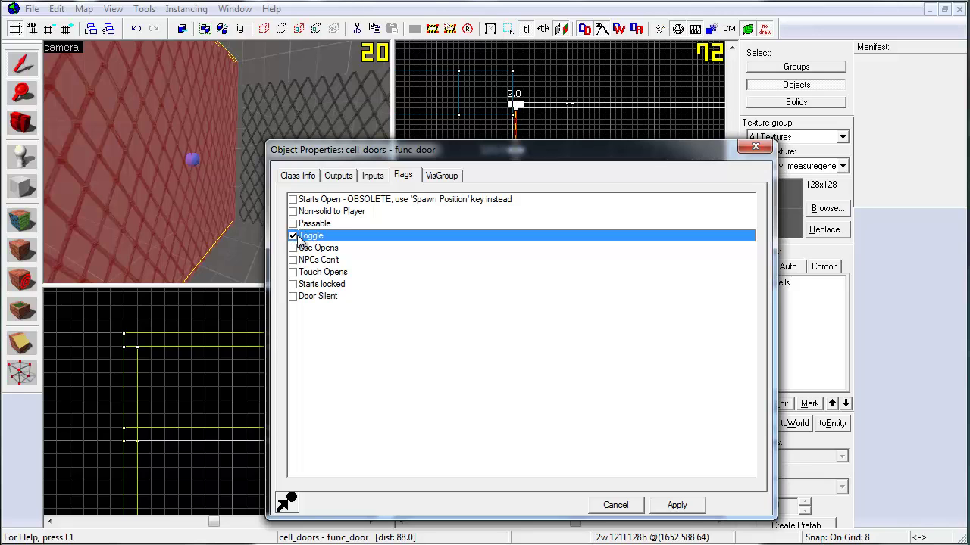
{"action": "left_click_drag", "start_coordinate": [339, 152], "coordinate": [289, 150]}
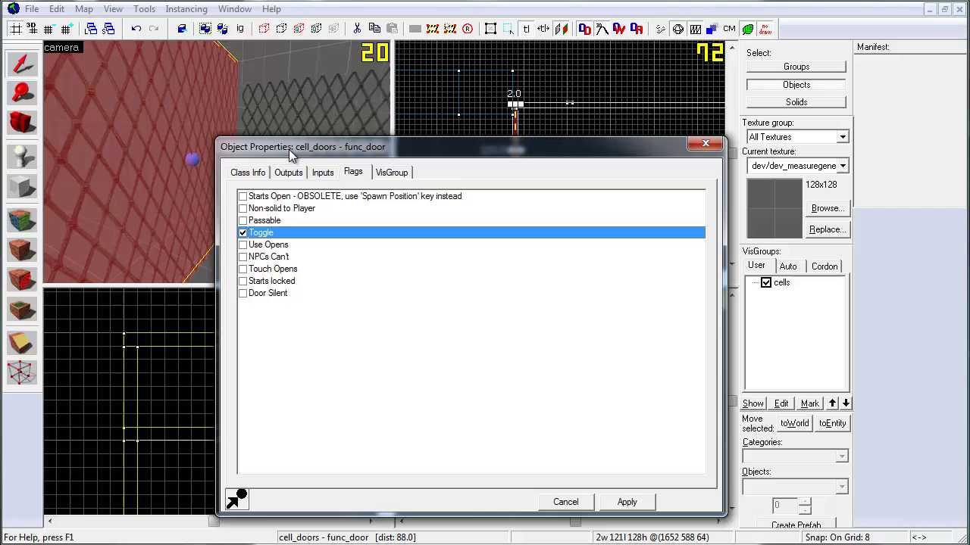
{"action": "left_click", "coordinate": [628, 502]}
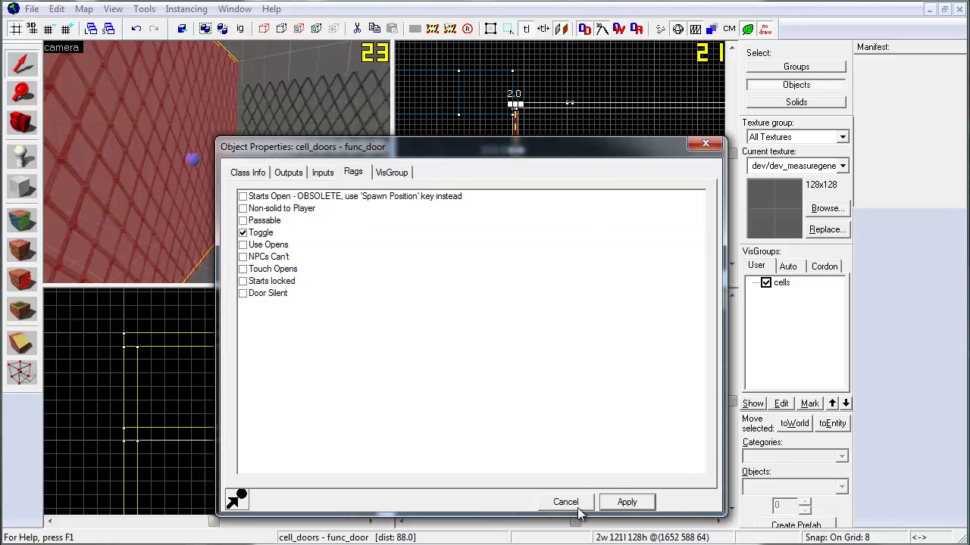
{"action": "key", "text": "Escape"}
{"action": "mouse_move", "coordinate": [219, 162]}
{"action": "left_mouse_down"}
{"action": "mouse_move", "coordinate": [231, 181]}
{"action": "mouse_move", "coordinate": [213, 153]}
{"action": "mouse_move", "coordinate": [216, 162]}
{"action": "left_mouse_up"}
{"action": "key", "text": "Escape"}
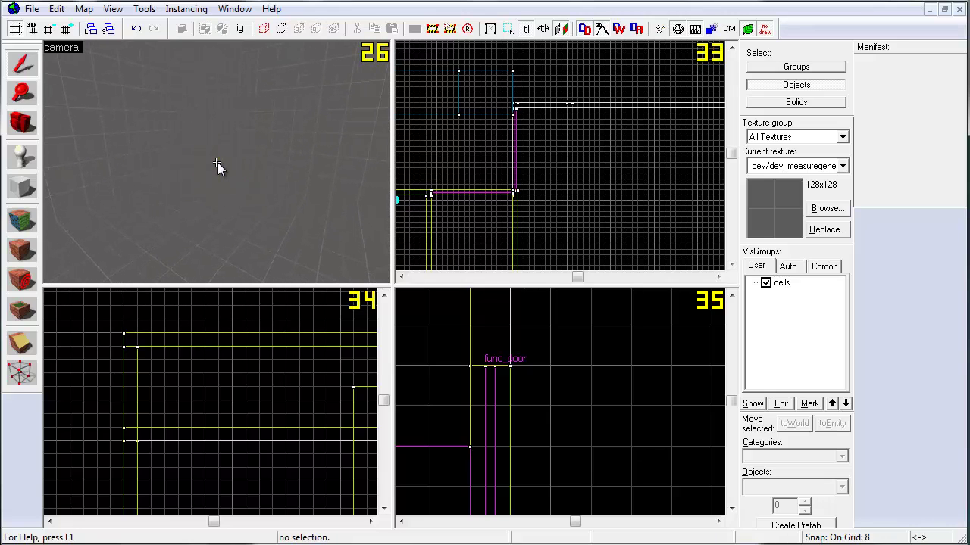
Step: Place an info_player_terrorist spawn on the floor inside the cell area
{"action": "key", "text": "shift+e"}
{"action": "key", "text": "Left"}
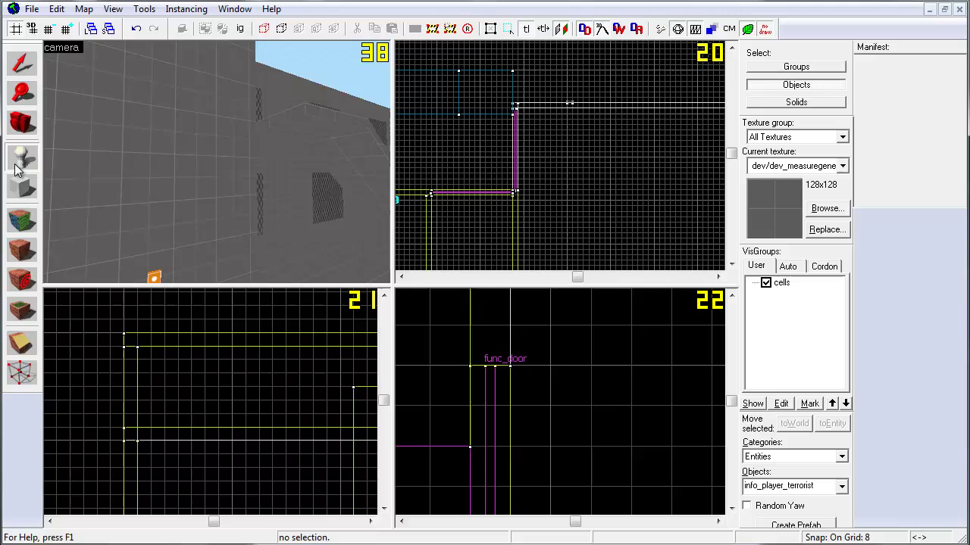
{"action": "key", "text": "Up"}
{"action": "key", "text": "Up"}
{"action": "key", "text": "Up"}
{"action": "key", "text": "Up"}
{"action": "key", "text": "Up"}
{"action": "key", "text": "Up"}
{"action": "key", "text": "Down"}
{"action": "key", "text": "Down"}
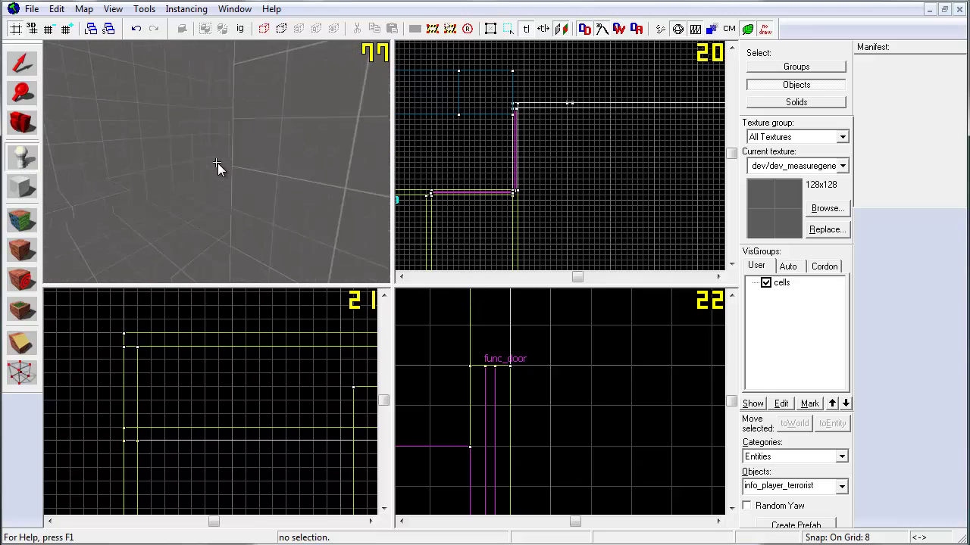
{"action": "key", "text": "Left"}
{"action": "key", "text": "Right"}
{"action": "key", "text": "Page_Down"}
{"action": "key", "text": "Page_Down"}
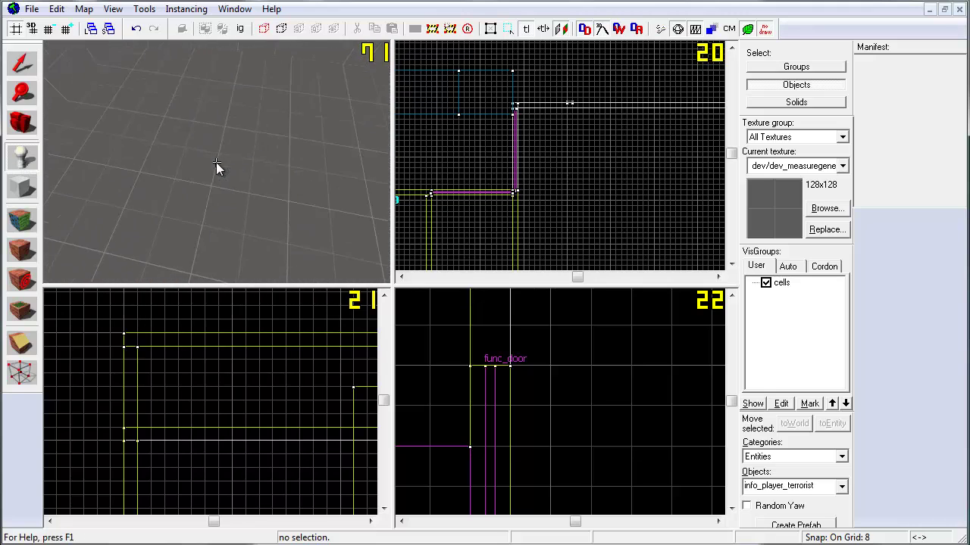
{"action": "key", "text": "Left"}
Step: Move the camera in to view the new terrorist spawn, then return to the Selection tool
{"action": "key", "text": "Left"}
{"action": "key", "text": "Left"}
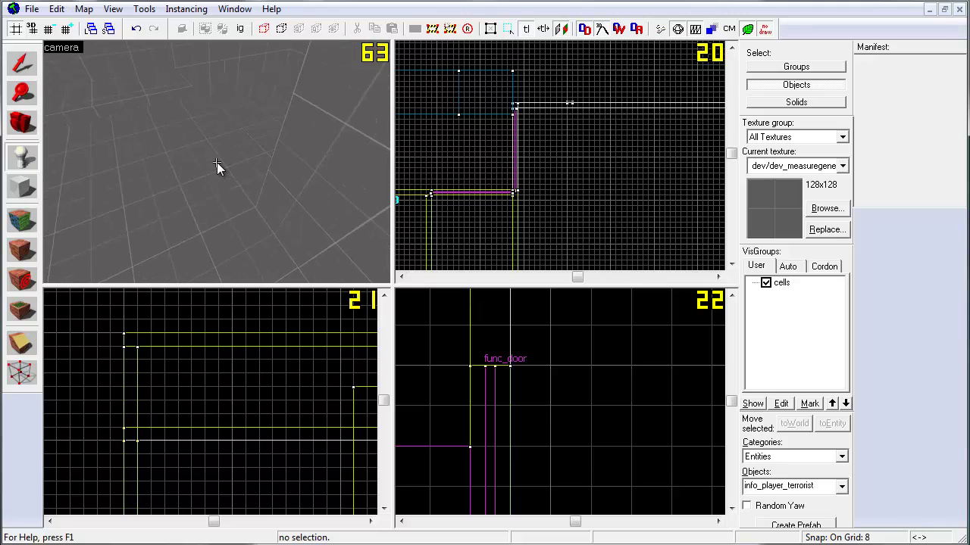
{"action": "left_click", "coordinate": [216, 162]}
{"action": "key", "text": "Left"}
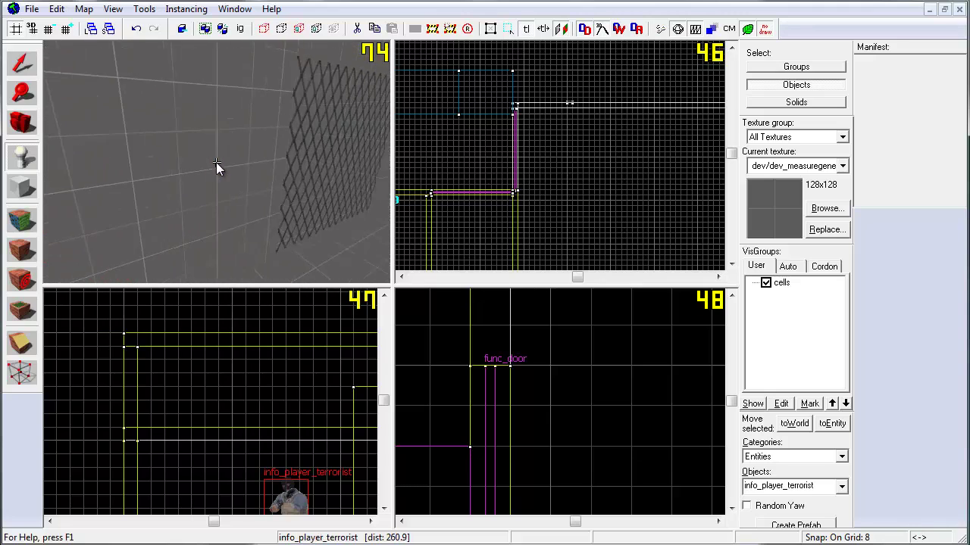
{"action": "key", "text": "Left"}
{"action": "key", "text": "Left"}
{"action": "key", "text": "Down"}
{"action": "key", "text": "Right"}
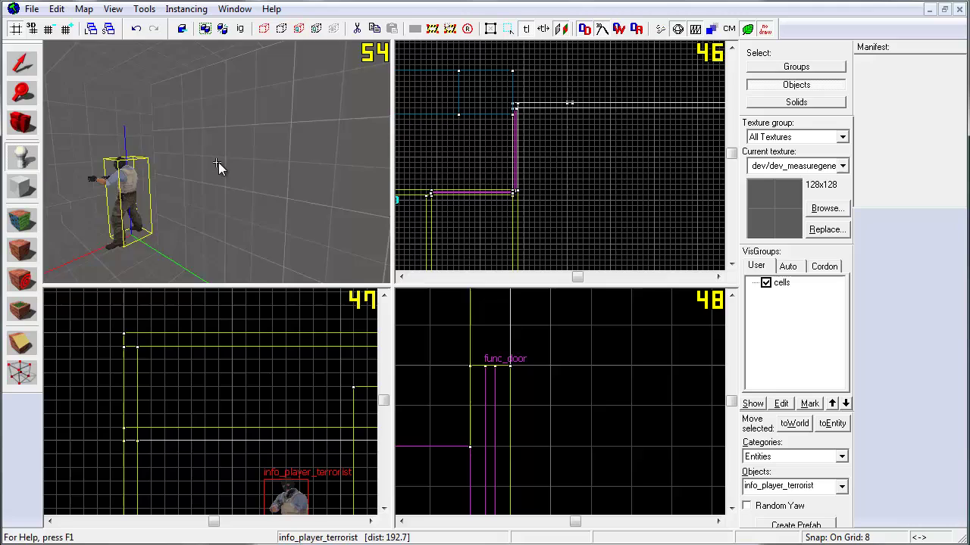
{"action": "key", "text": "Right"}
{"action": "key", "text": "Left"}
{"action": "key", "text": "Left"}
{"action": "key", "text": "Up"}
{"action": "key", "text": "Page_Down"}
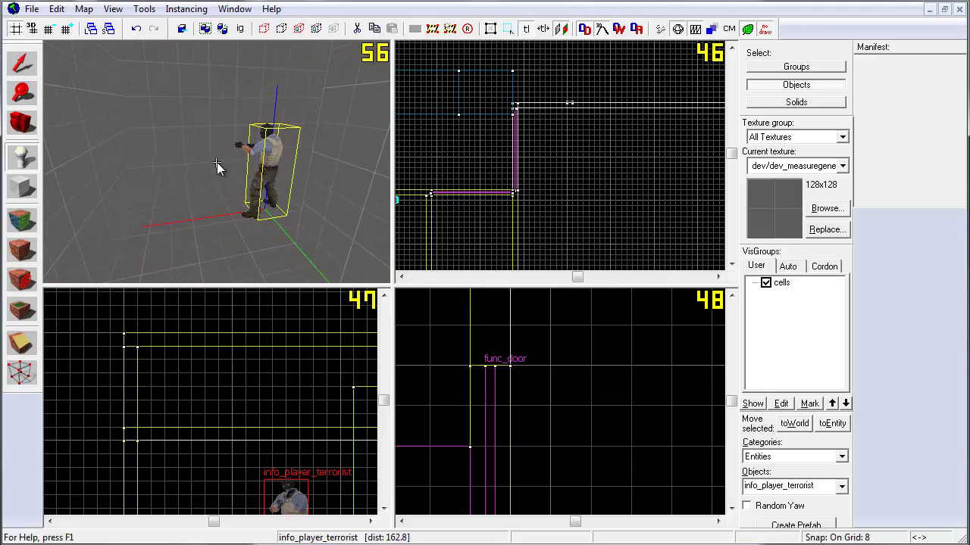
{"action": "key", "text": "shift+s"}
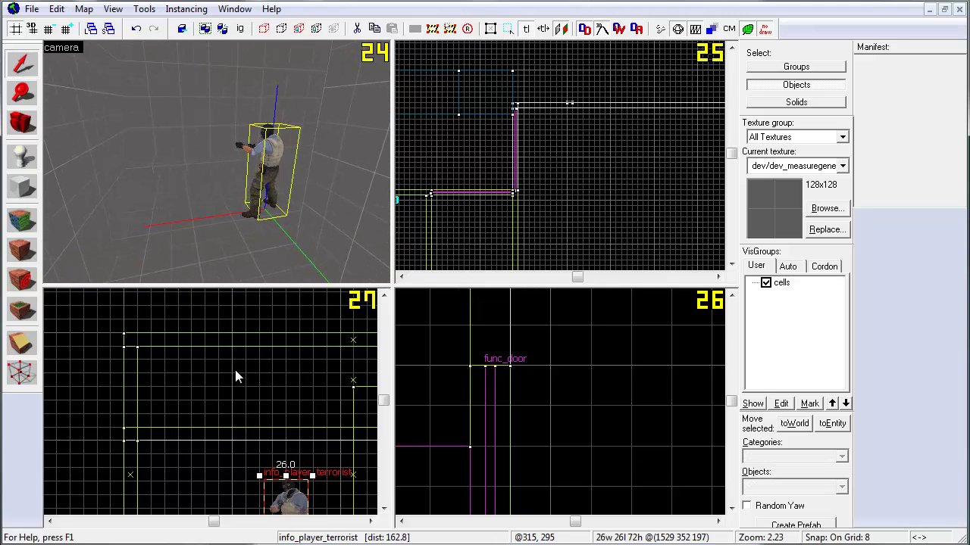
Step: Zoom the side view and drag the terrorist spawn down so its feet rest on the floor
{"action": "scroll", "coordinate": [212, 364], "scroll_direction": "down", "scroll_amount": 2}
{"action": "scroll", "coordinate": [227, 422], "scroll_direction": "up", "scroll_amount": 3}
{"action": "scroll", "coordinate": [220, 358], "scroll_direction": "up", "scroll_amount": 3}
{"action": "scroll", "coordinate": [205, 387], "scroll_direction": "up", "scroll_amount": 3}
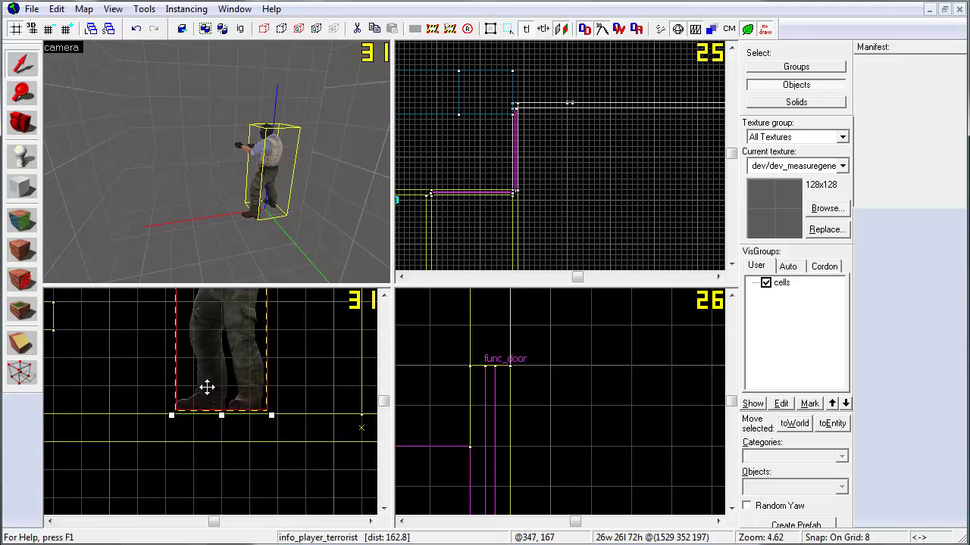
{"action": "scroll", "coordinate": [207, 385], "scroll_direction": "up", "scroll_amount": 4}
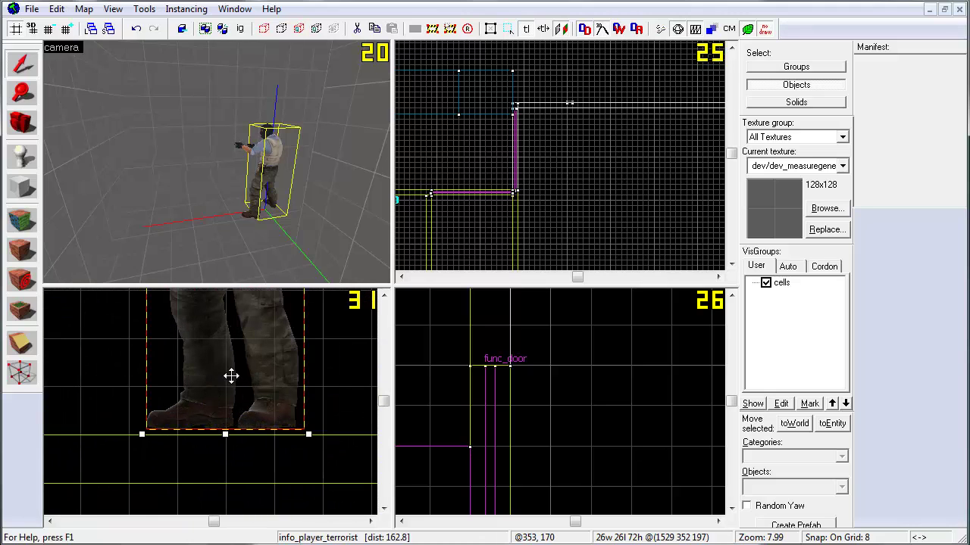
{"action": "mouse_move", "coordinate": [238, 366]}
{"action": "left_mouse_down"}
{"action": "mouse_move", "coordinate": [258, 370]}
{"action": "mouse_move", "coordinate": [89, 465]}
{"action": "mouse_move", "coordinate": [149, 429]}
{"action": "mouse_move", "coordinate": [176, 430]}
{"action": "left_mouse_up"}
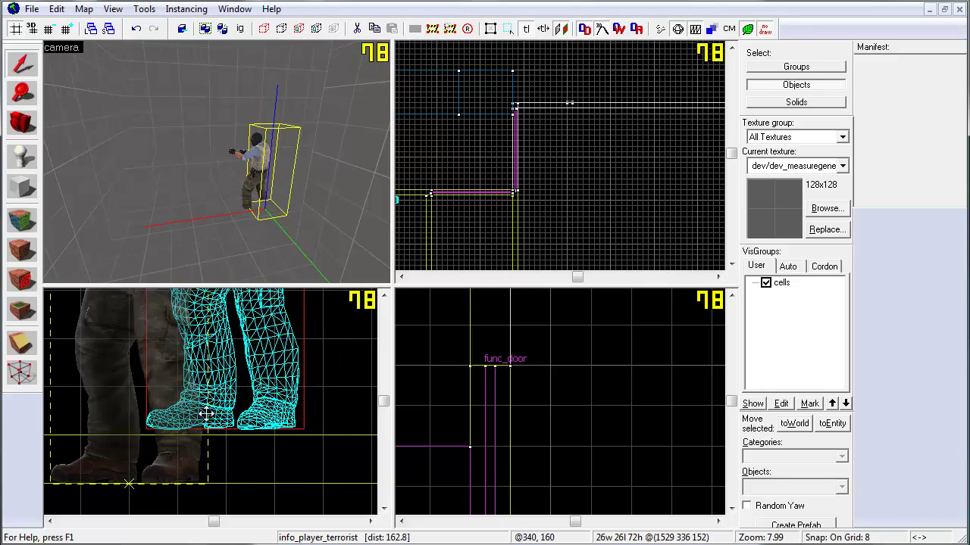
{"action": "left_click_drag", "start_coordinate": [176, 431], "coordinate": [238, 380]}
{"action": "left_click", "coordinate": [101, 389]}
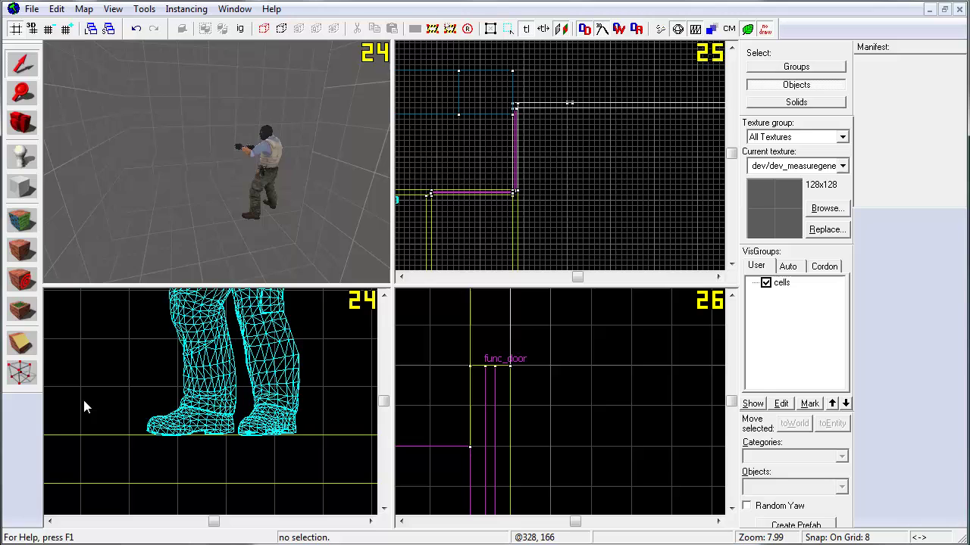
{"action": "left_click", "coordinate": [184, 303]}
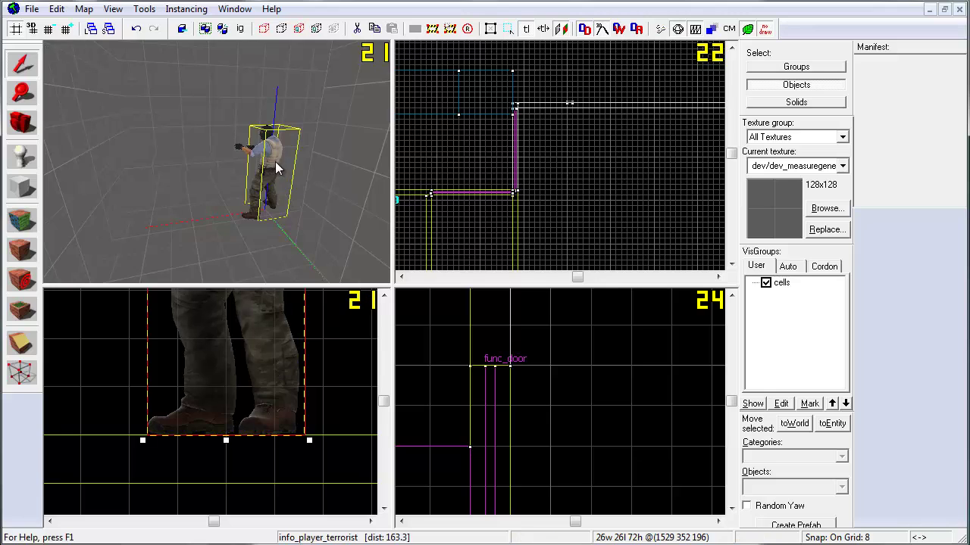
Step: Adjust the grid size to check the spawn's placement, then deselect it
{"action": "key", "text": "bracketleft"}
{"action": "key", "text": "bracketleft"}
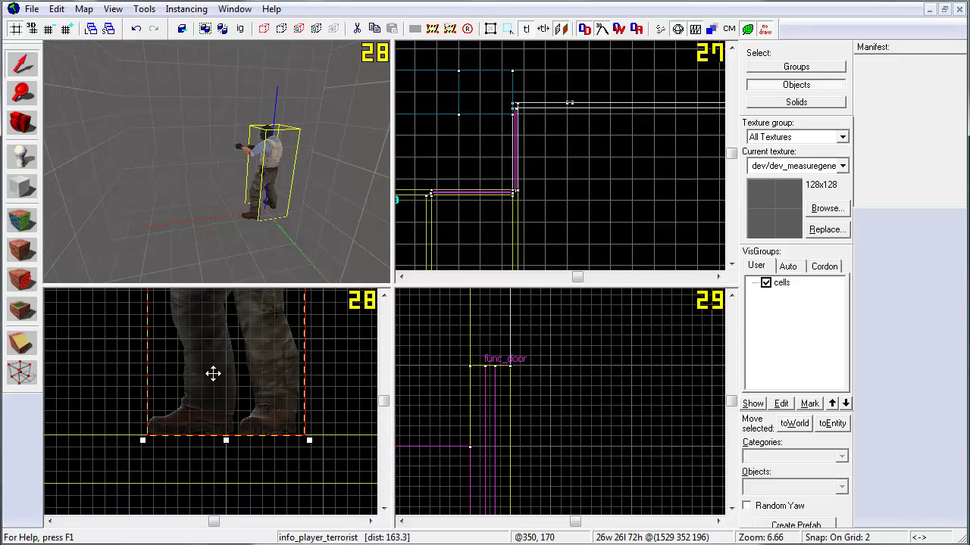
{"action": "key", "text": "bracketleft"}
{"action": "left_click", "coordinate": [232, 404]}
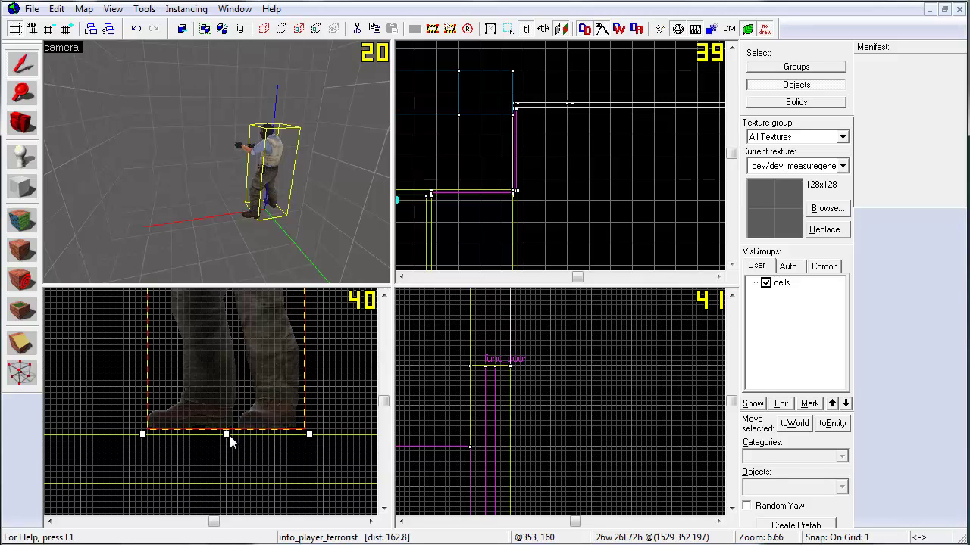
{"action": "scroll", "coordinate": [225, 439], "scroll_direction": "up", "scroll_amount": 4}
{"action": "scroll", "coordinate": [231, 430], "scroll_direction": "up", "scroll_amount": 3}
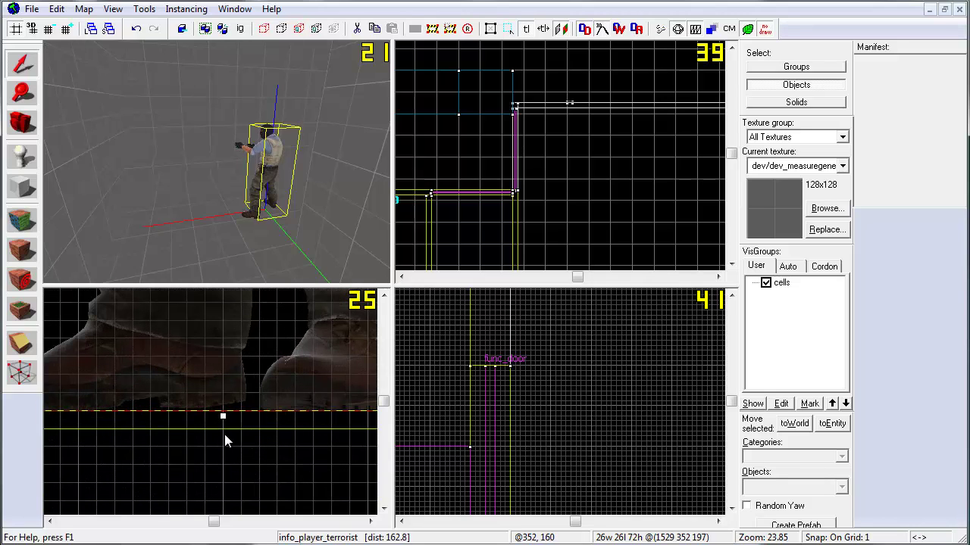
{"action": "key", "text": "bracketright"}
{"action": "key", "text": "bracketright"}
{"action": "key", "text": "bracketright"}
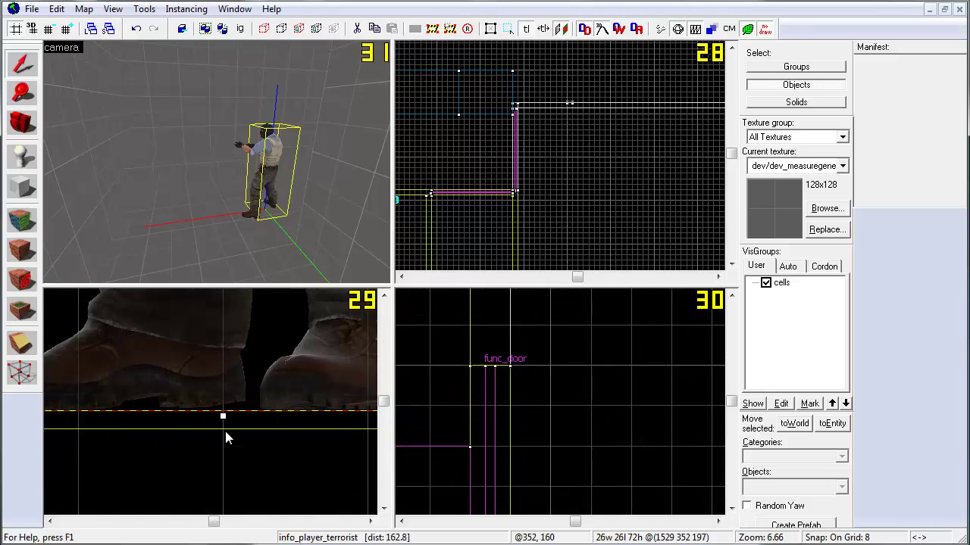
{"action": "key", "text": "bracketright"}
{"action": "scroll", "coordinate": [226, 431], "scroll_direction": "down", "scroll_amount": 3}
{"action": "scroll", "coordinate": [227, 433], "scroll_direction": "down", "scroll_amount": 3}
{"action": "scroll", "coordinate": [227, 416], "scroll_direction": "down", "scroll_amount": 4}
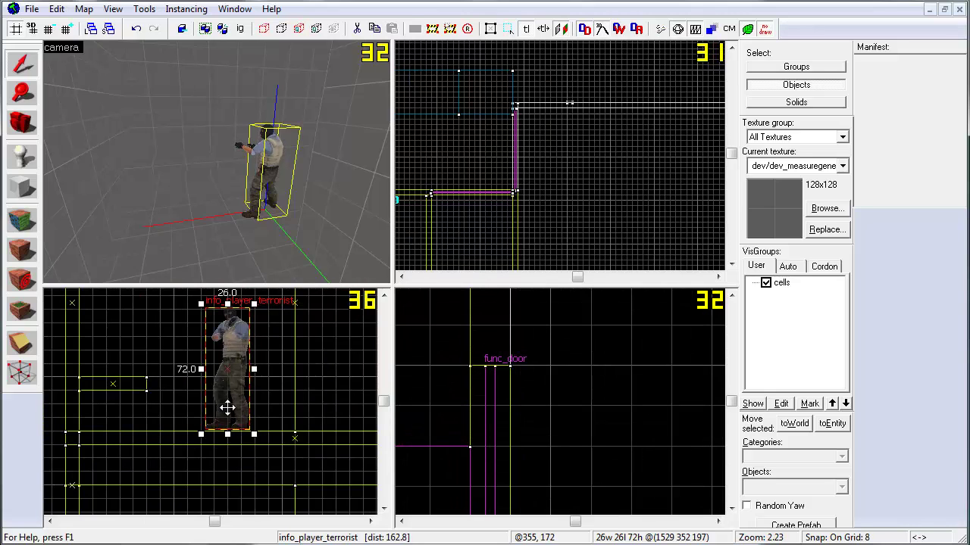
{"action": "key", "text": "bracketleft"}
{"action": "left_click", "coordinate": [239, 248]}
Step: Fly the 3D camera around the terrorist spawn toward the wall and fence
{"action": "key", "text": "w"}
{"action": "key", "text": "w"}
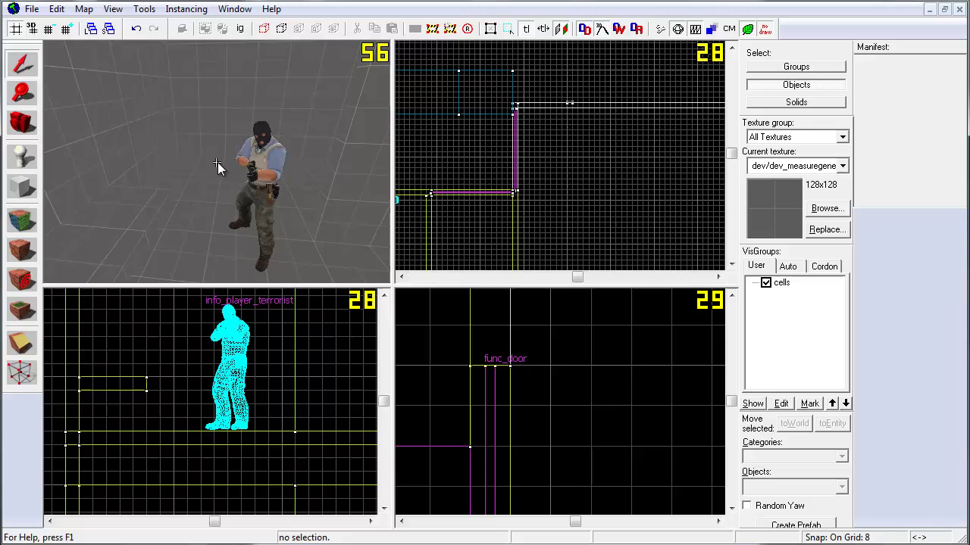
{"action": "key", "text": "Left"}
{"action": "key", "text": "Left"}
{"action": "key", "text": "Left"}
{"action": "key", "text": "s"}
{"action": "key", "text": "s"}
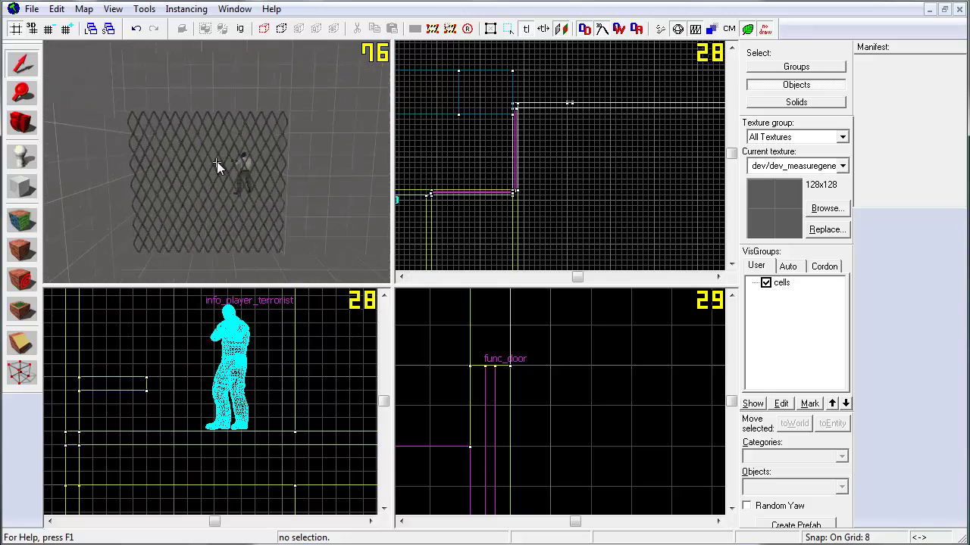
{"action": "key", "text": "d"}
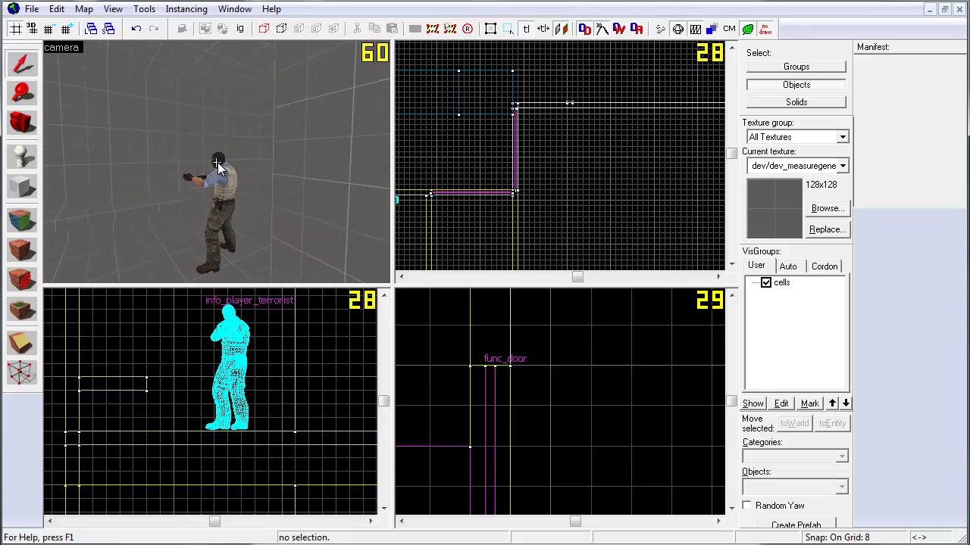
{"action": "key", "text": "Left"}
{"action": "key", "text": "Left"}
{"action": "key", "text": "Left"}
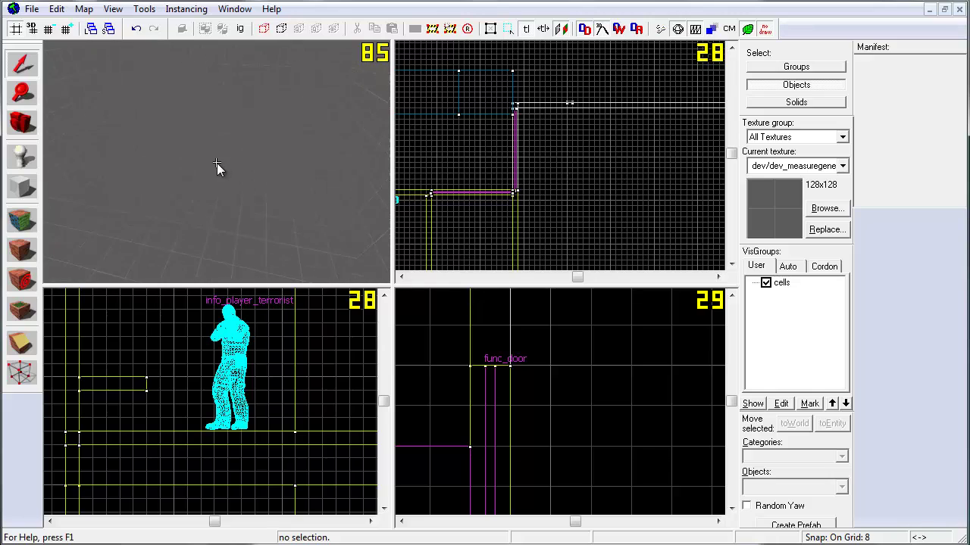
Step: Place a weapon_awp point entity on an empty patch of floor in the 3D view
{"action": "left_click", "coordinate": [28, 162]}
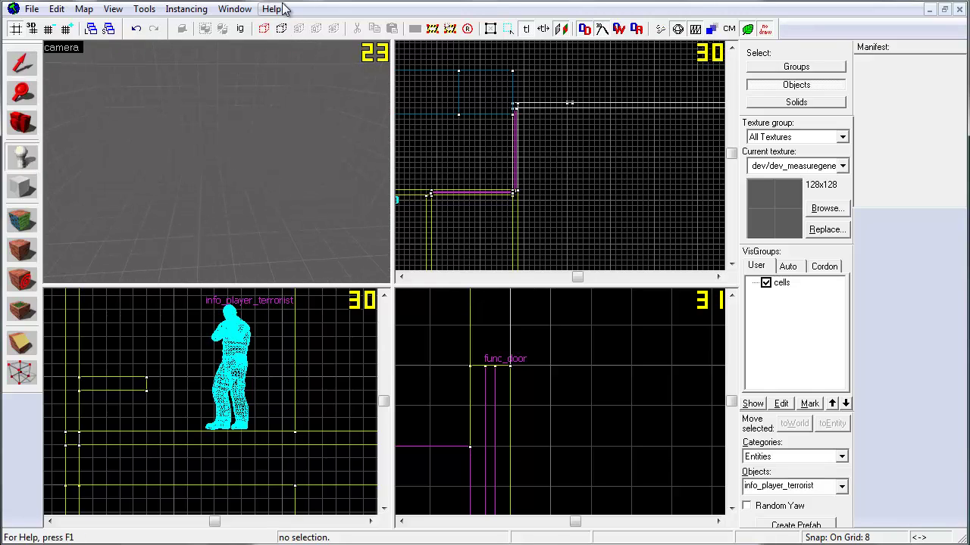
{"action": "left_click", "coordinate": [842, 487]}
{"action": "type", "text": "w"}
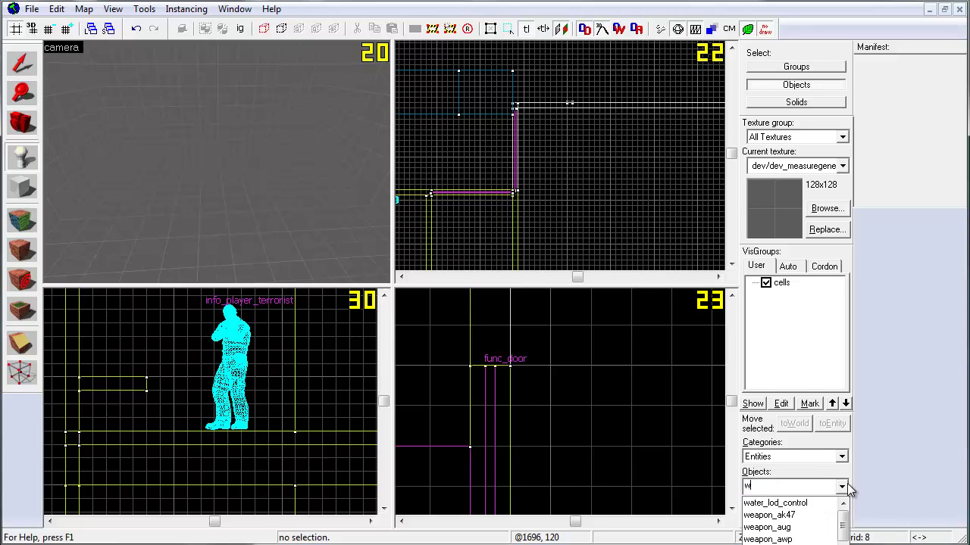
{"action": "type", "text": "eapon"}
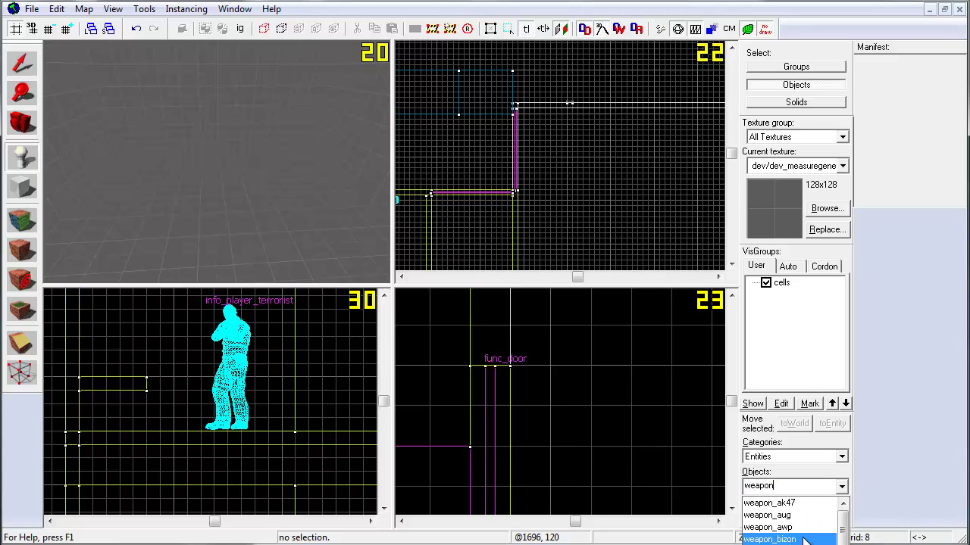
{"action": "left_click", "coordinate": [768, 528]}
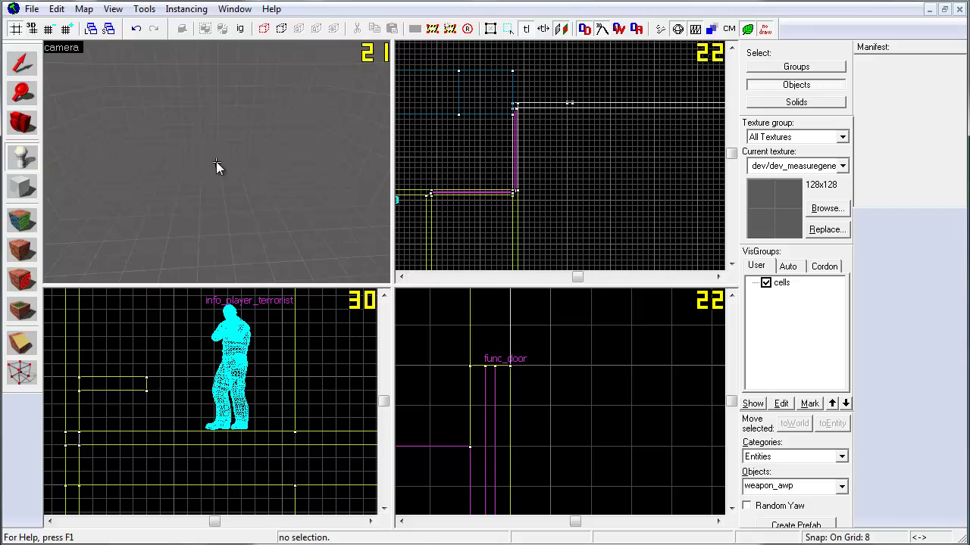
{"action": "key", "text": "Up"}
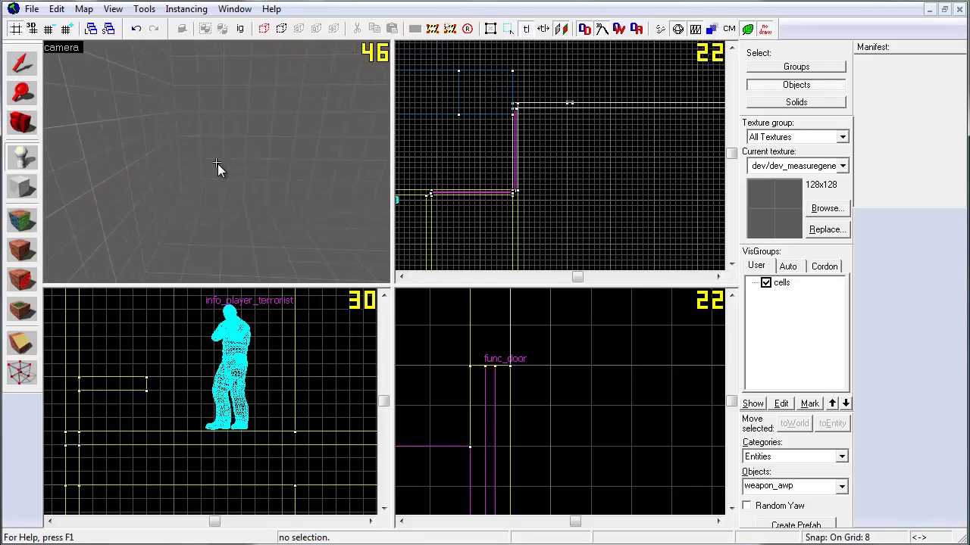
{"action": "key", "text": "Up"}
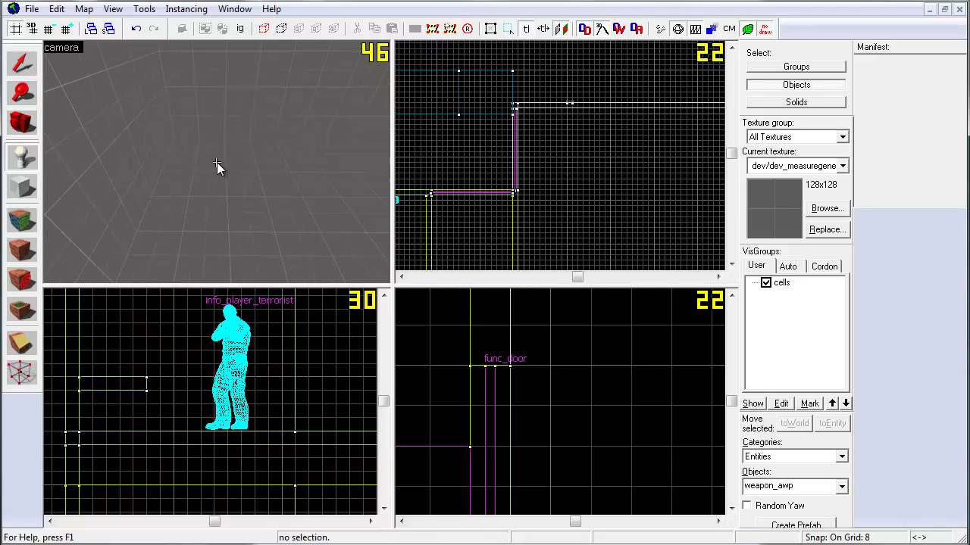
{"action": "left_click", "coordinate": [216, 163]}
{"action": "key", "text": "Left"}
{"action": "key", "text": "Left"}
{"action": "key", "text": "Left"}
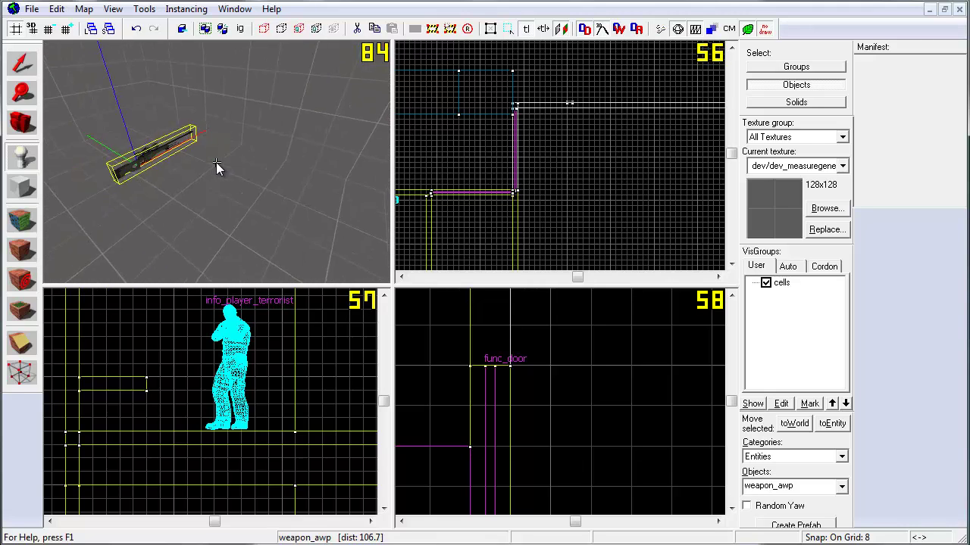
Step: Open the weapon_awp's Object Properties and move the window aside
{"action": "left_click", "coordinate": [28, 68]}
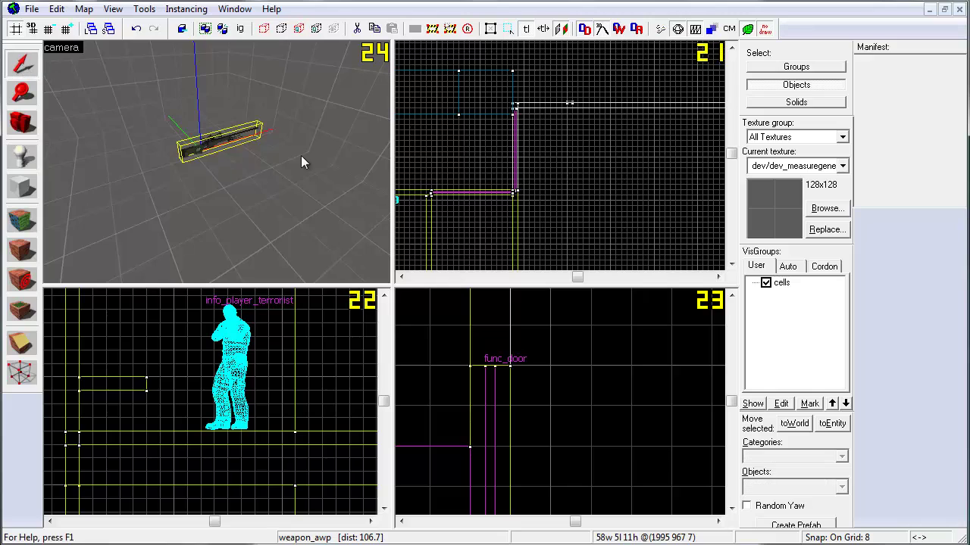
{"action": "double_click", "coordinate": [219, 139]}
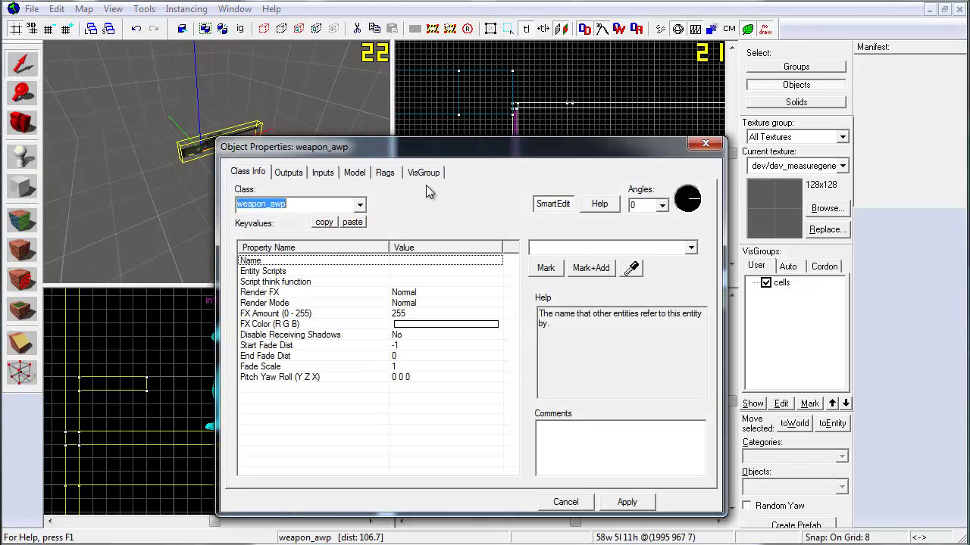
{"action": "left_click_drag", "start_coordinate": [422, 155], "coordinate": [407, 130]}
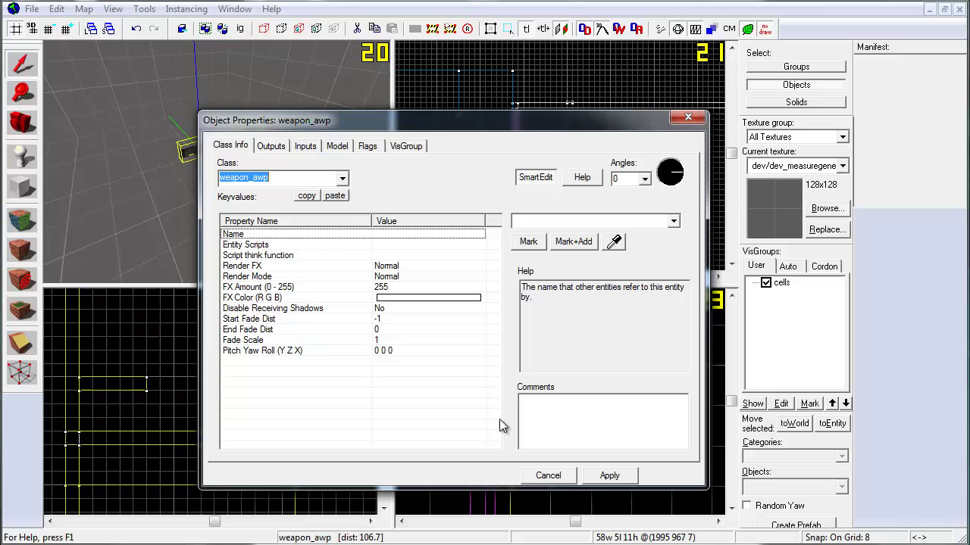
{"action": "left_click_drag", "start_coordinate": [472, 128], "coordinate": [494, 158]}
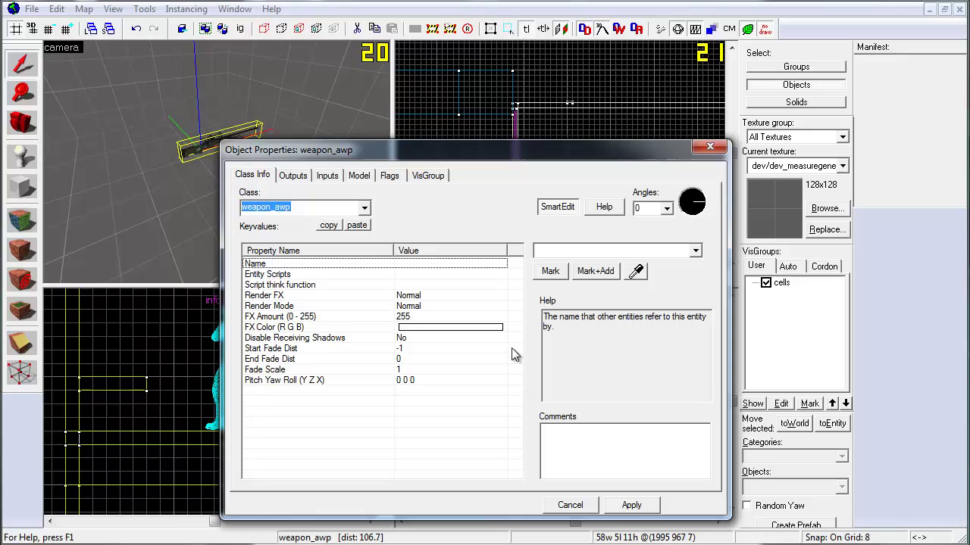
Step: With SmartEdit off, add a keyvalue named ammo with value 200
{"action": "left_click", "coordinate": [548, 208]}
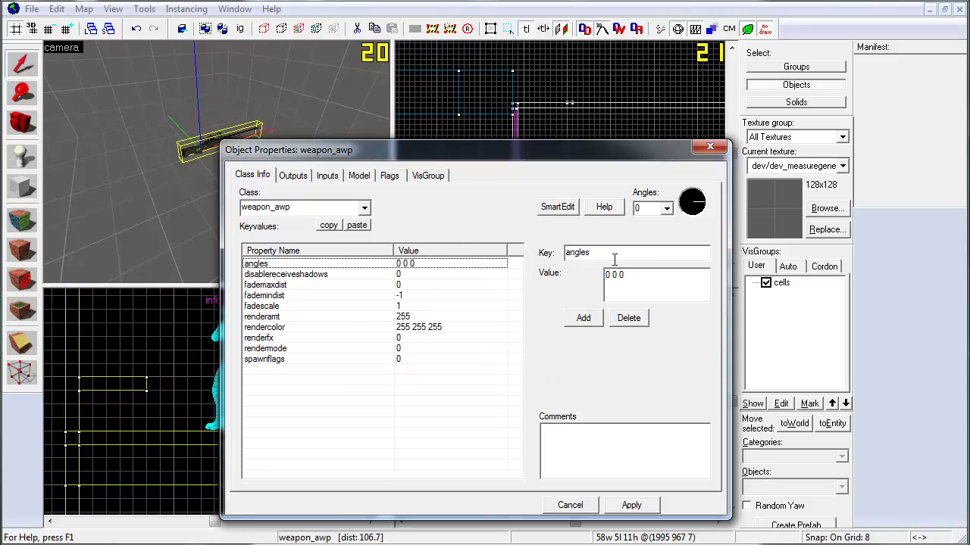
{"action": "left_click", "coordinate": [570, 317]}
{"action": "type", "text": "ammo"}
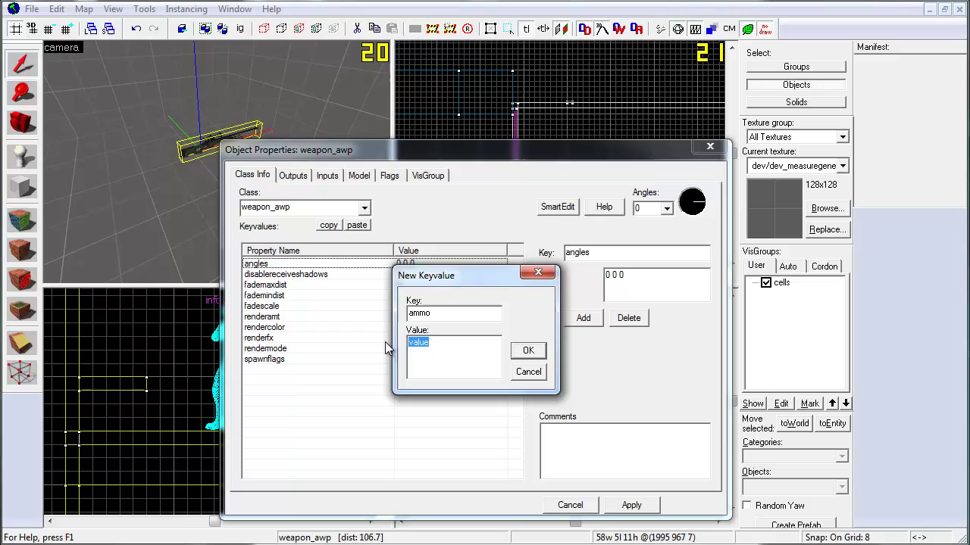
{"action": "type", "text": "30"}
{"action": "left_click_drag", "start_coordinate": [485, 279], "coordinate": [490, 275]}
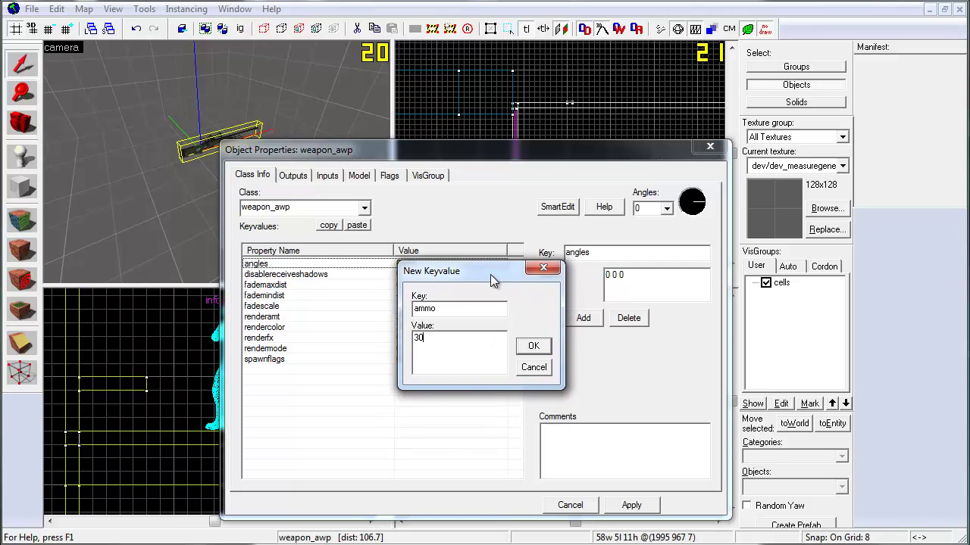
{"action": "double_click", "coordinate": [459, 340]}
{"action": "type", "text": "20"}
{"action": "type", "text": "0"}
{"action": "left_click", "coordinate": [534, 347]}
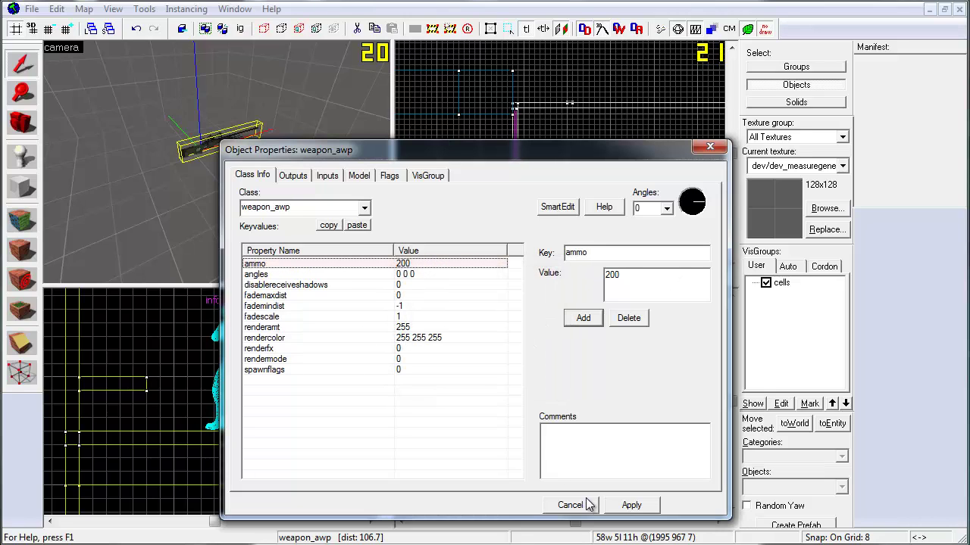
Step: Apply the new ammo keyvalue and turn SmartEdit back on
{"action": "left_click", "coordinate": [606, 462]}
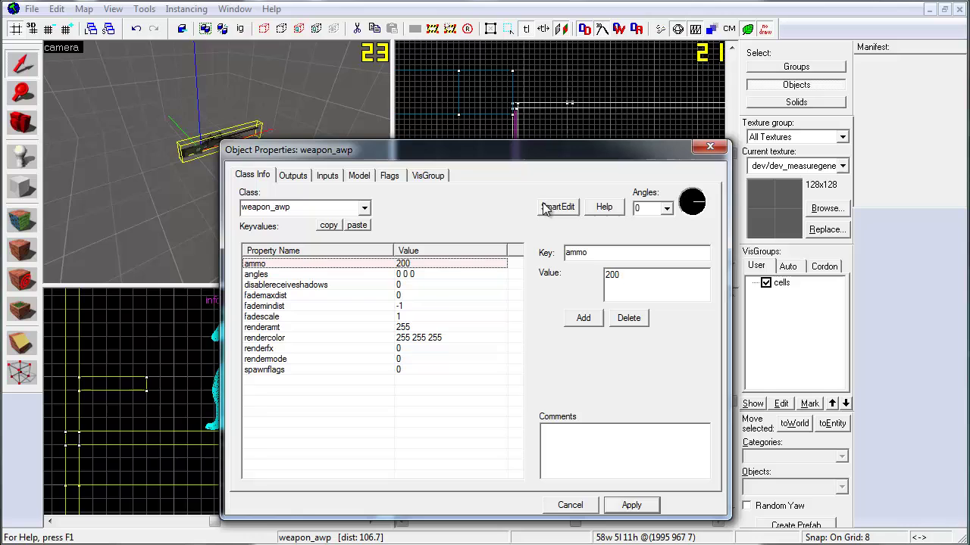
{"action": "left_click_drag", "start_coordinate": [489, 156], "coordinate": [484, 197]}
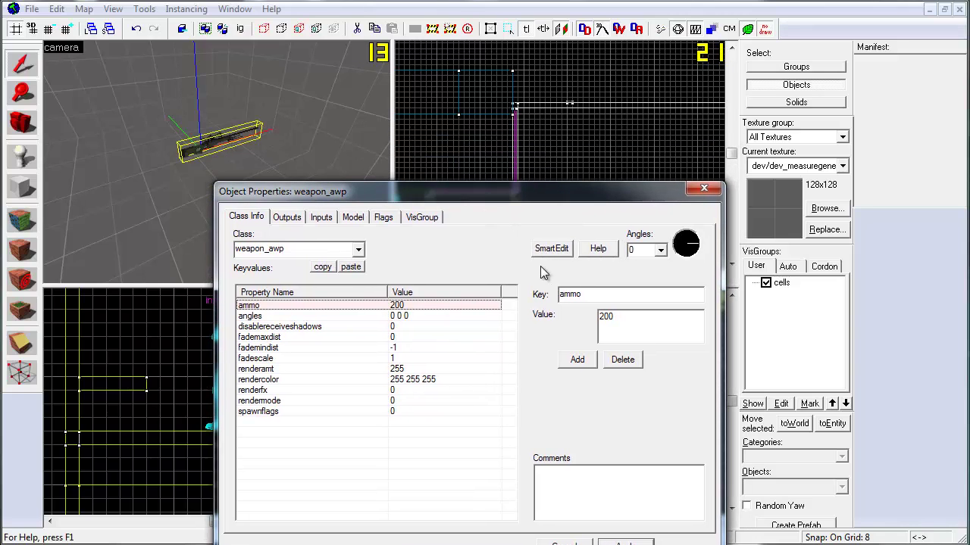
{"action": "left_click", "coordinate": [537, 250]}
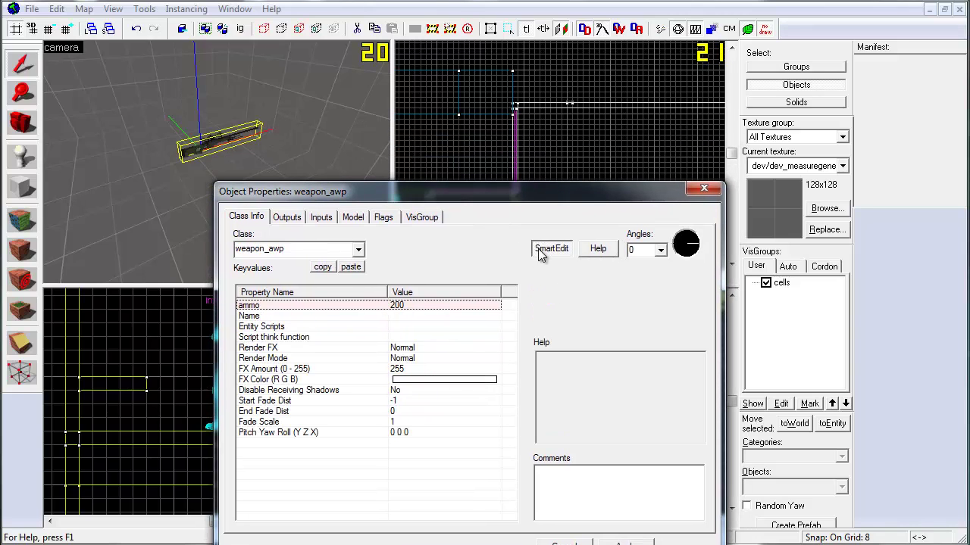
{"action": "mouse_move", "coordinate": [514, 190]}
{"action": "left_mouse_down"}
{"action": "mouse_move", "coordinate": [508, 144]}
{"action": "mouse_move", "coordinate": [455, 382]}
{"action": "left_mouse_up"}
Step: Apply the ammo change, center the top view on the rifle, and copy it below
{"action": "left_click", "coordinate": [618, 501]}
{"action": "scroll", "coordinate": [623, 68], "scroll_direction": "down", "scroll_amount": 3}
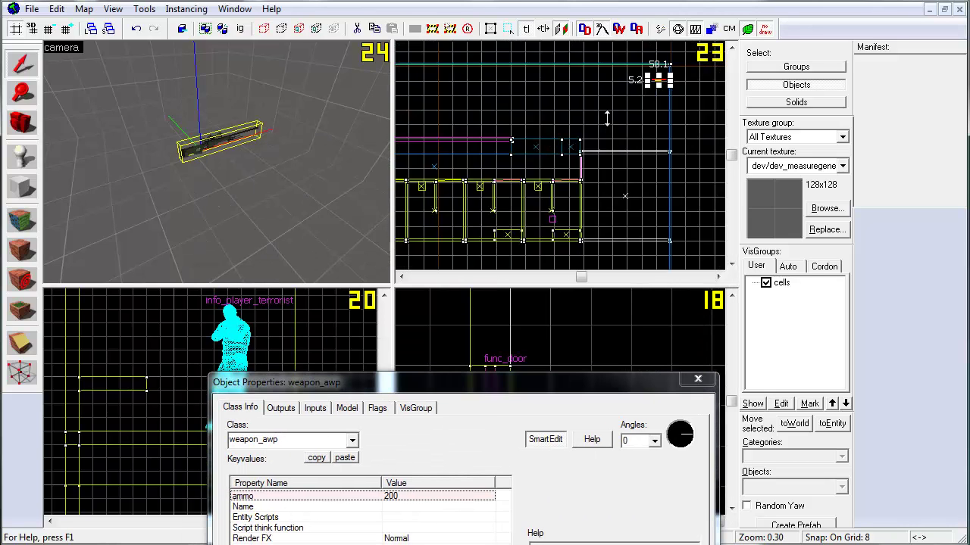
{"action": "key", "text": "ctrl+e"}
{"action": "scroll", "coordinate": [595, 156], "scroll_direction": "up", "scroll_amount": 5}
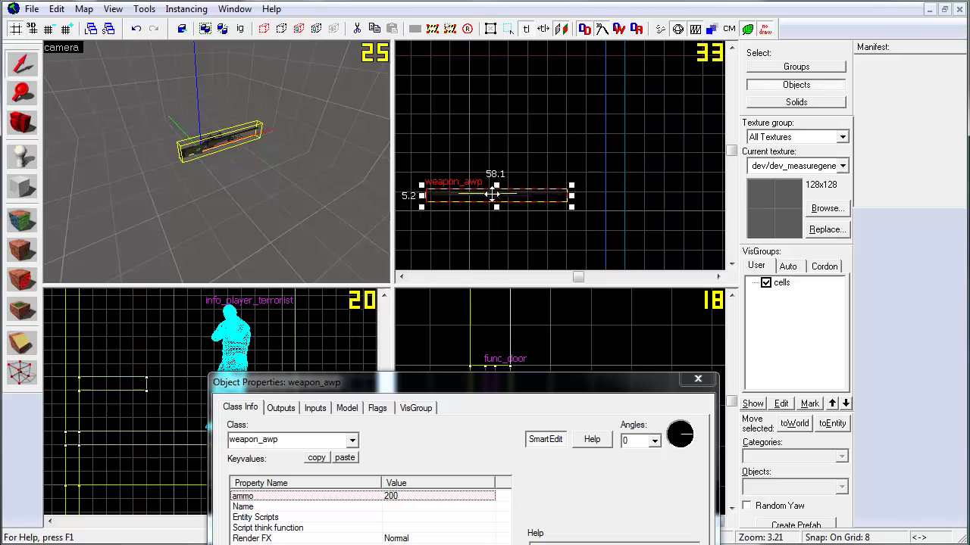
{"action": "left_click_drag", "start_coordinate": [495, 194], "coordinate": [495, 247]}
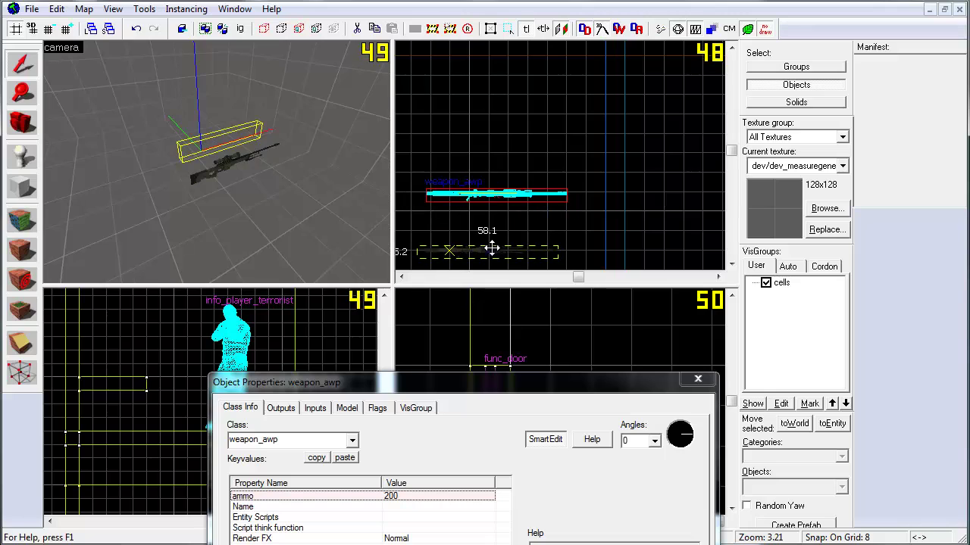
{"action": "left_click", "coordinate": [217, 157]}
{"action": "left_click", "coordinate": [254, 188]}
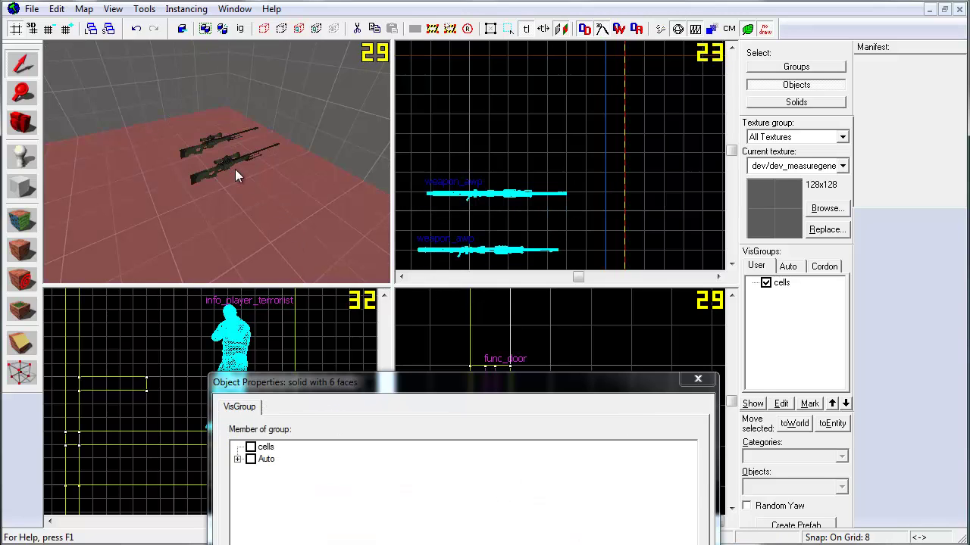
{"action": "left_click", "coordinate": [235, 169]}
Step: Toggle SmartEdit in the properties window and make another copy of the rifle
{"action": "left_click_drag", "start_coordinate": [389, 330], "coordinate": [392, 144]}
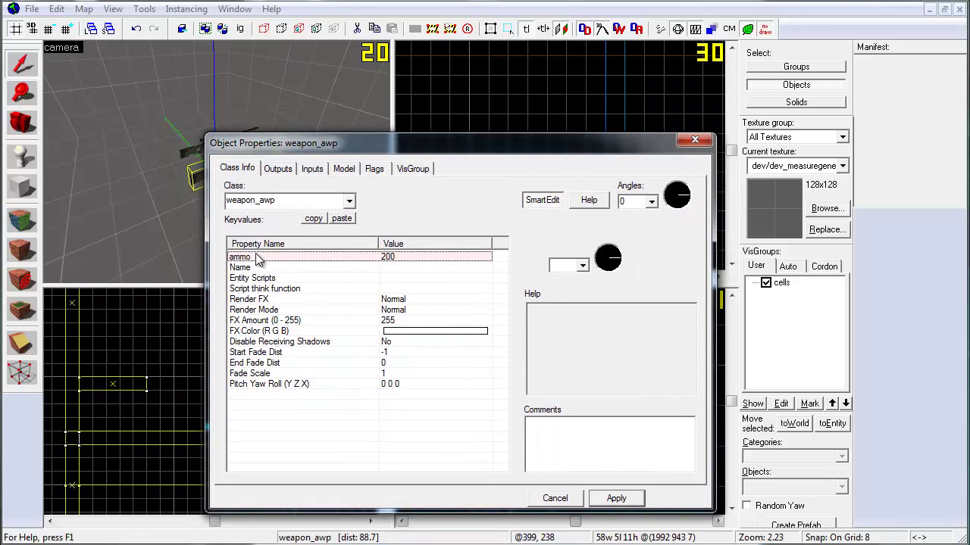
{"action": "mouse_move", "coordinate": [487, 139]}
{"action": "left_mouse_down"}
{"action": "mouse_move", "coordinate": [493, 273]}
{"action": "mouse_move", "coordinate": [510, 96]}
{"action": "left_mouse_up"}
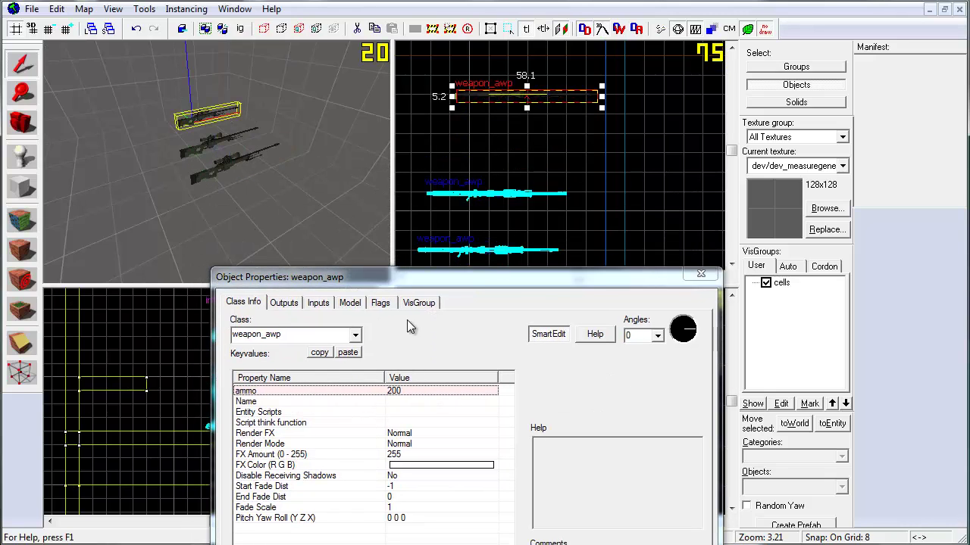
{"action": "left_click", "coordinate": [546, 337]}
{"action": "left_click_drag", "start_coordinate": [465, 99], "coordinate": [470, 135], "text": "shift"}
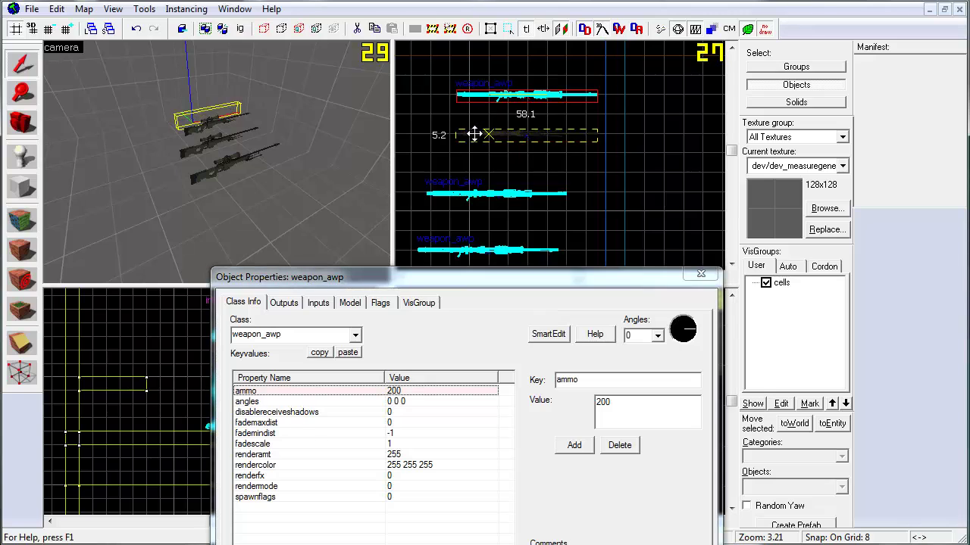
{"action": "left_click", "coordinate": [547, 334]}
{"action": "left_click_drag", "start_coordinate": [521, 277], "coordinate": [503, 166]}
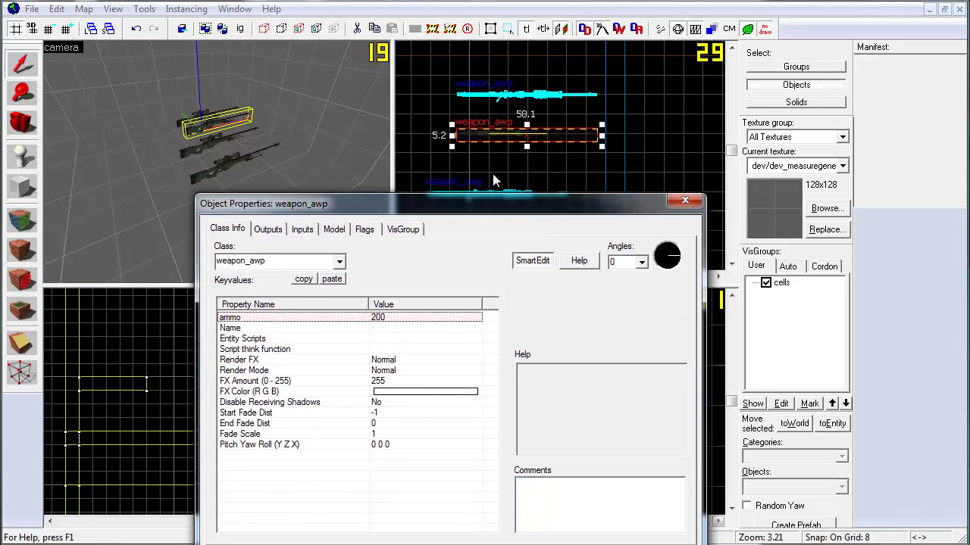
Step: Close Object Properties and delete the bottom and top extra weapon_awp copies
{"action": "left_click", "coordinate": [555, 521]}
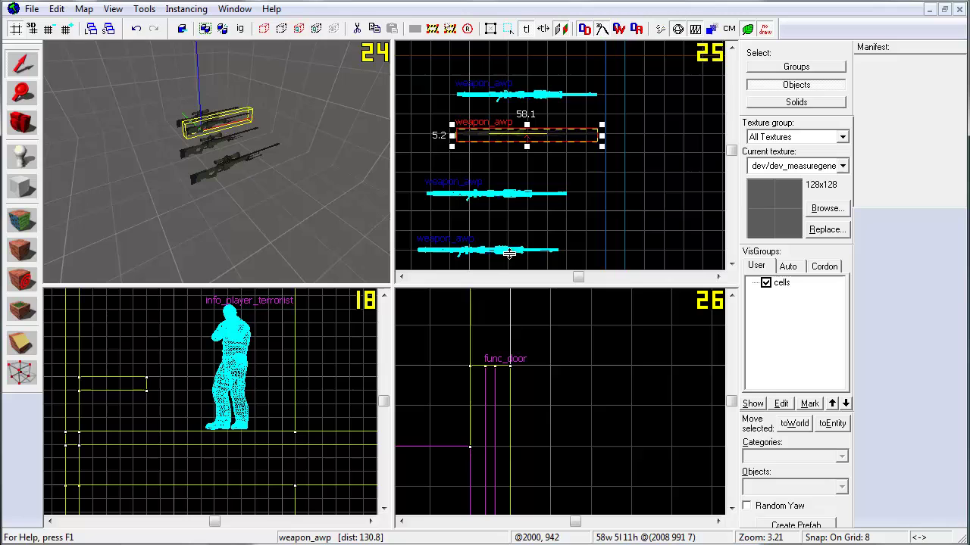
{"action": "left_click", "coordinate": [512, 229]}
{"action": "left_click", "coordinate": [231, 167]}
{"action": "key", "text": "Delete"}
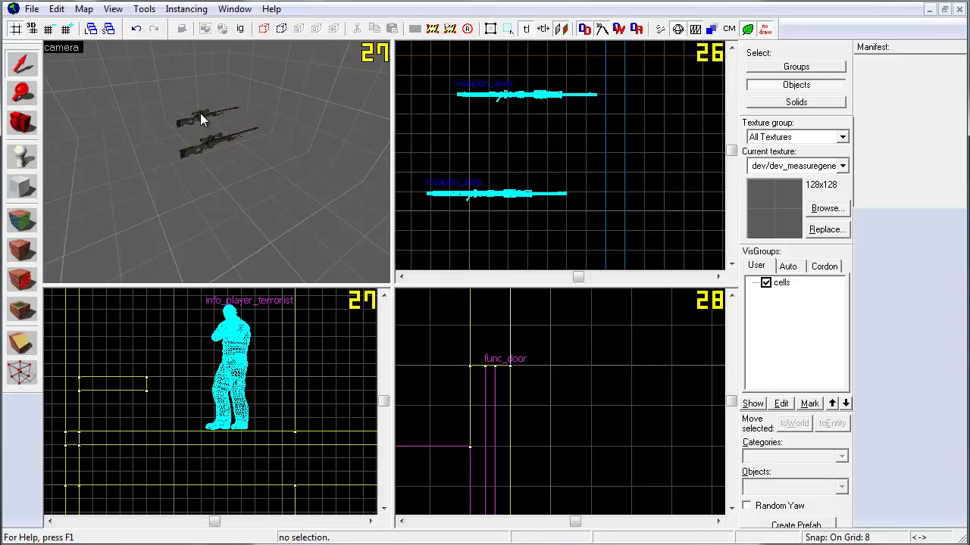
{"action": "left_click", "coordinate": [200, 113]}
{"action": "key", "text": "Delete"}
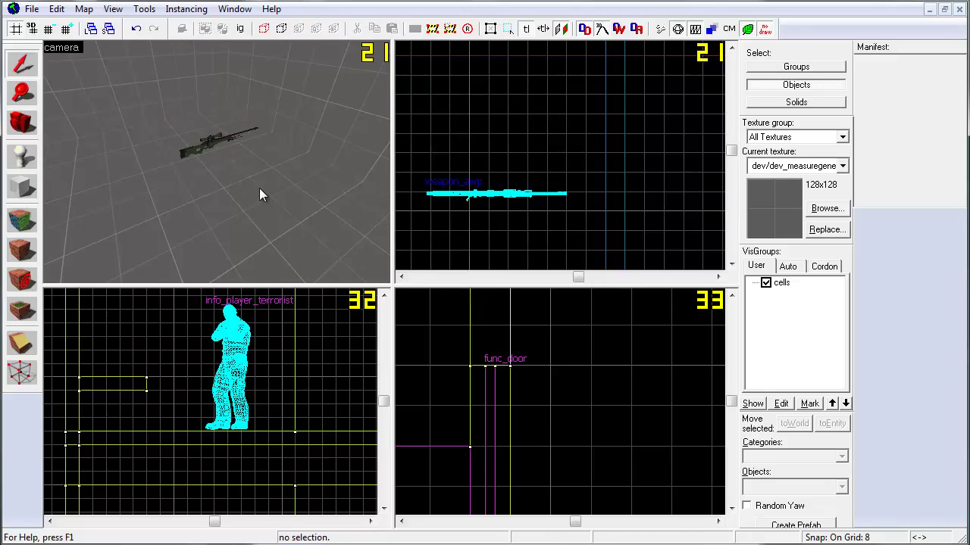
{"action": "scroll", "coordinate": [218, 162], "scroll_direction": "up", "scroll_amount": 3}
{"action": "key", "text": "Left"}
{"action": "key", "text": "Left"}
{"action": "key", "text": "Left"}
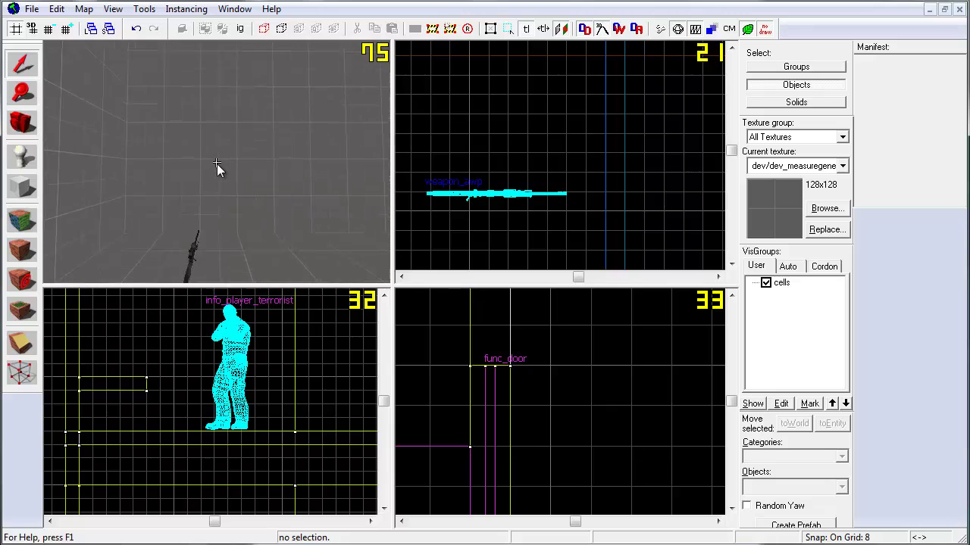
{"action": "key", "text": "Up"}
{"action": "key", "text": "Up"}
{"action": "key", "text": "Left"}
{"action": "key", "text": "Left"}
{"action": "key", "text": "Left"}
{"action": "key", "text": "Left"}
{"action": "key", "text": "Left"}
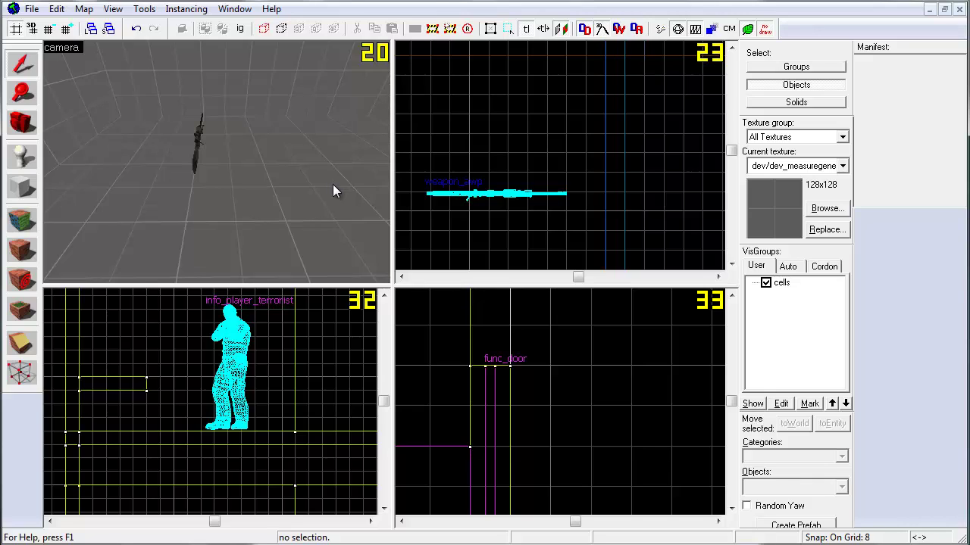
{"action": "left_click", "coordinate": [462, 193]}
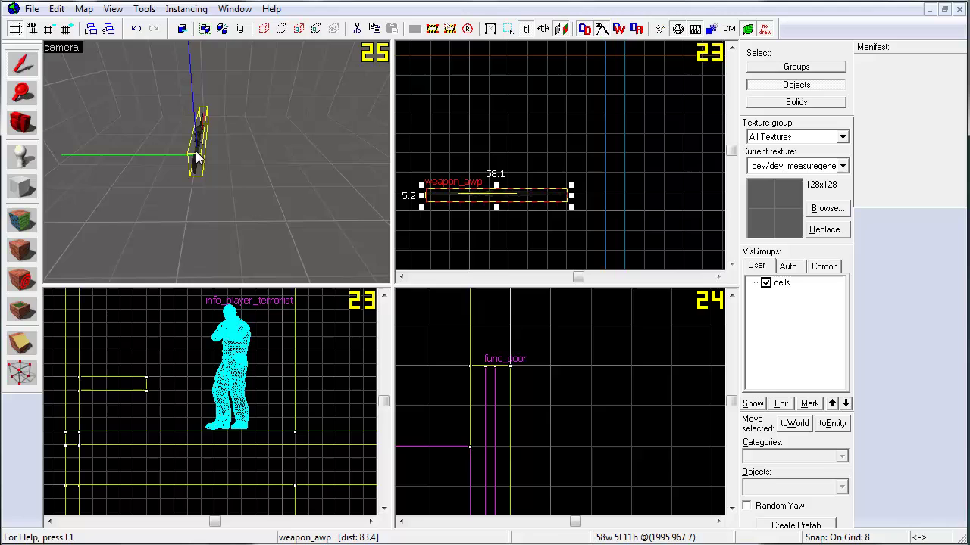
{"action": "left_click_drag", "start_coordinate": [475, 198], "coordinate": [486, 184], "text": "shift"}
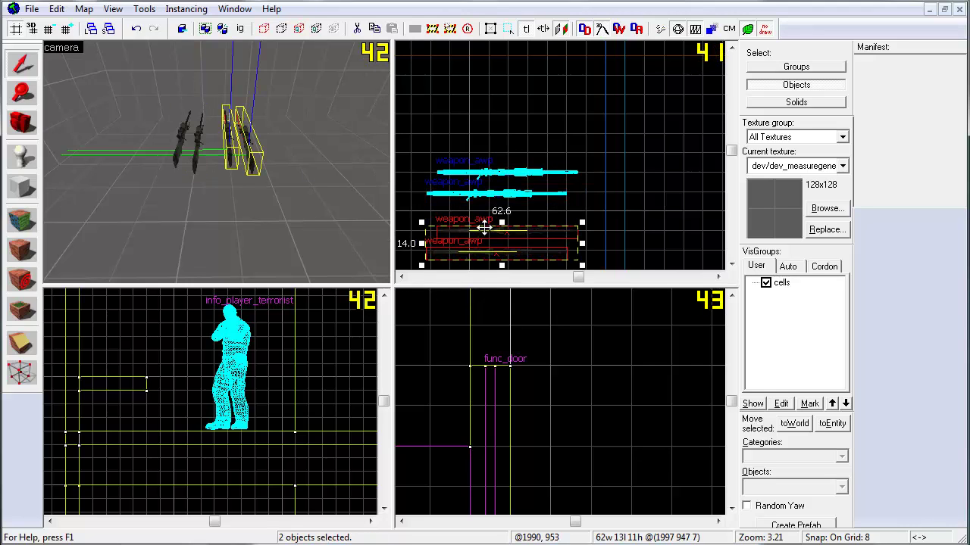
{"action": "left_click_drag", "start_coordinate": [486, 184], "coordinate": [486, 227], "text": "shift"}
{"action": "double_click", "coordinate": [241, 151]}
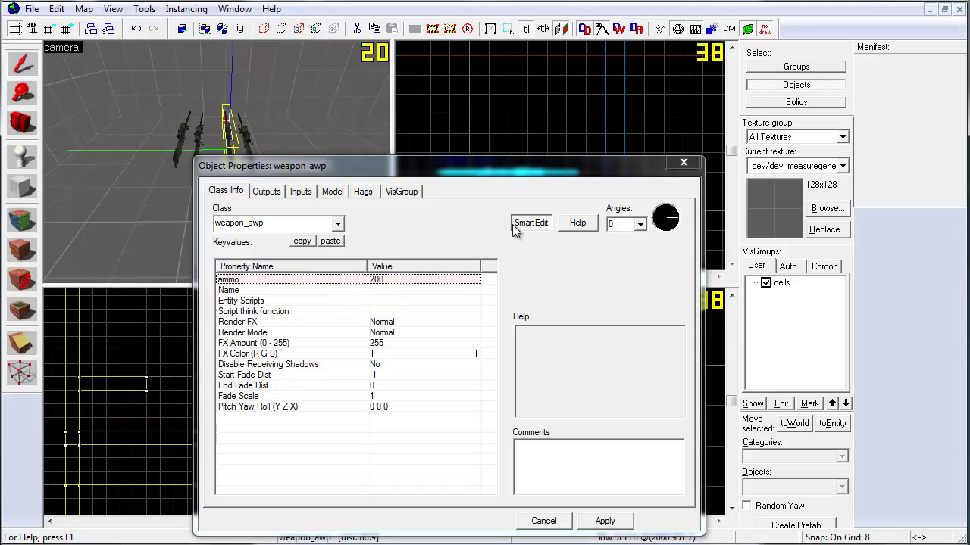
{"action": "left_click", "coordinate": [683, 162]}
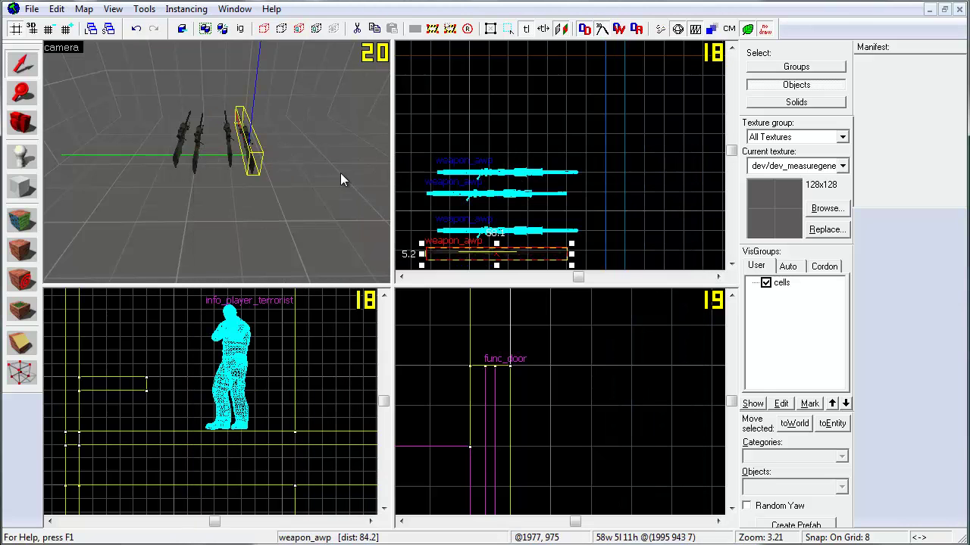
{"action": "key", "text": "Delete"}
{"action": "left_click", "coordinate": [230, 136]}
{"action": "key", "text": "Delete"}
{"action": "left_click", "coordinate": [181, 140]}
{"action": "key", "text": "Delete"}
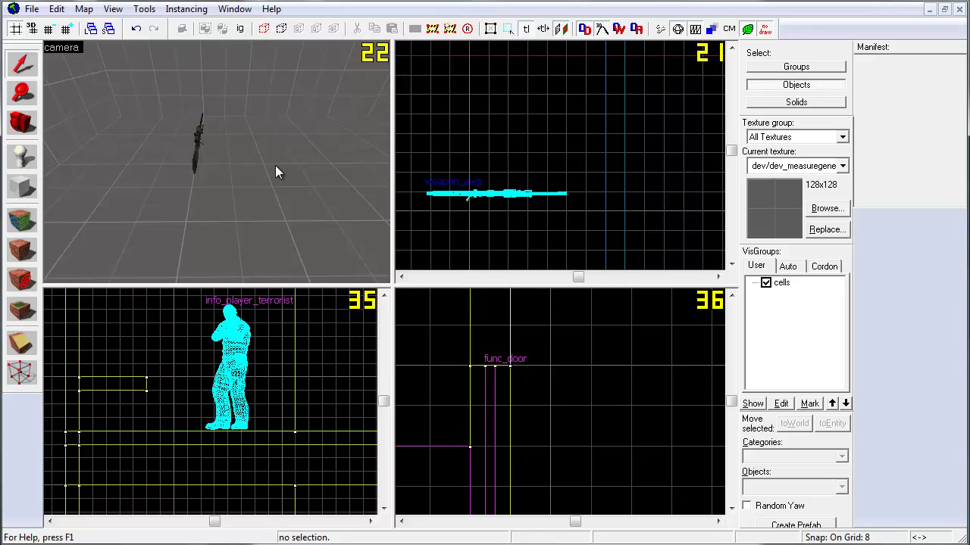
{"action": "key", "text": "w"}
{"action": "key", "text": "Left"}
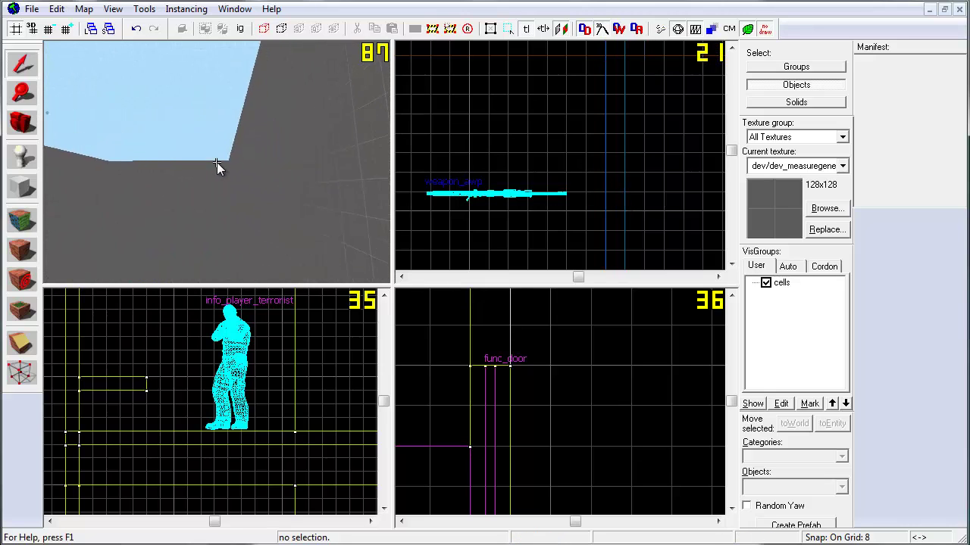
{"action": "key", "text": "Down"}
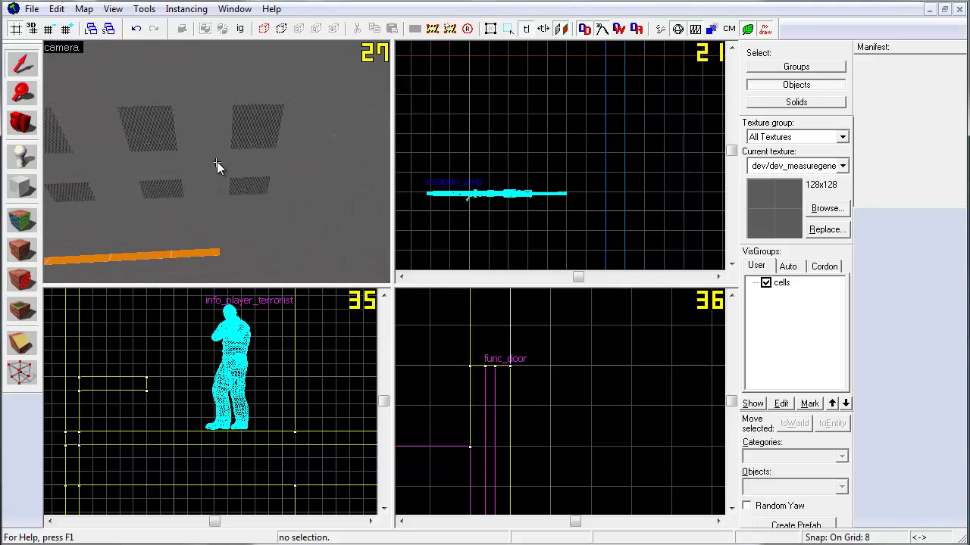
{"action": "key", "text": "Left"}
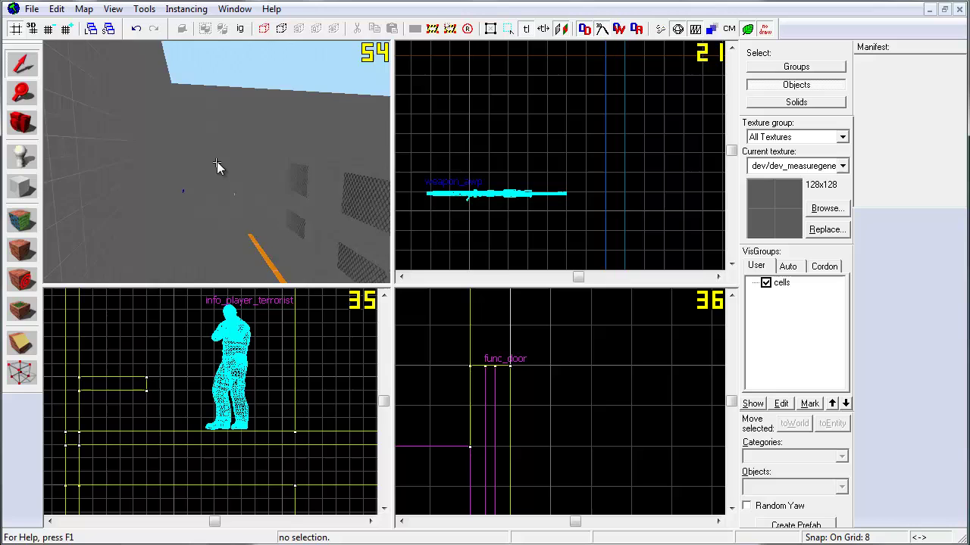
{"action": "key", "text": "Up"}
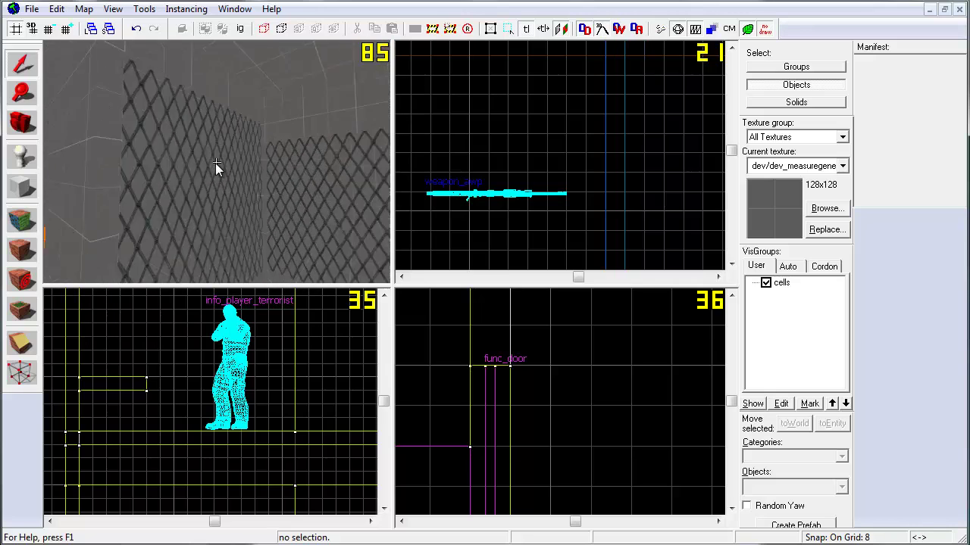
{"action": "key", "text": "Left"}
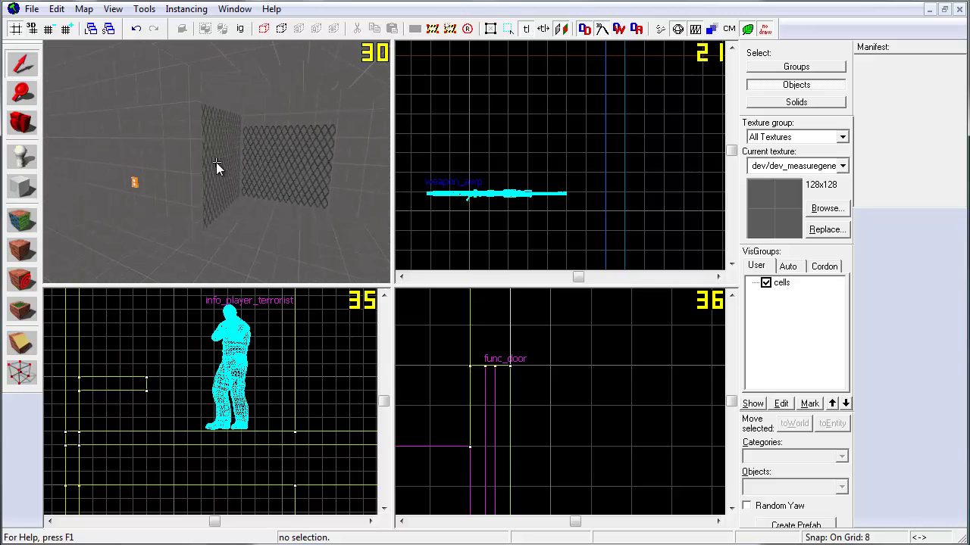
{"action": "key", "text": "Left"}
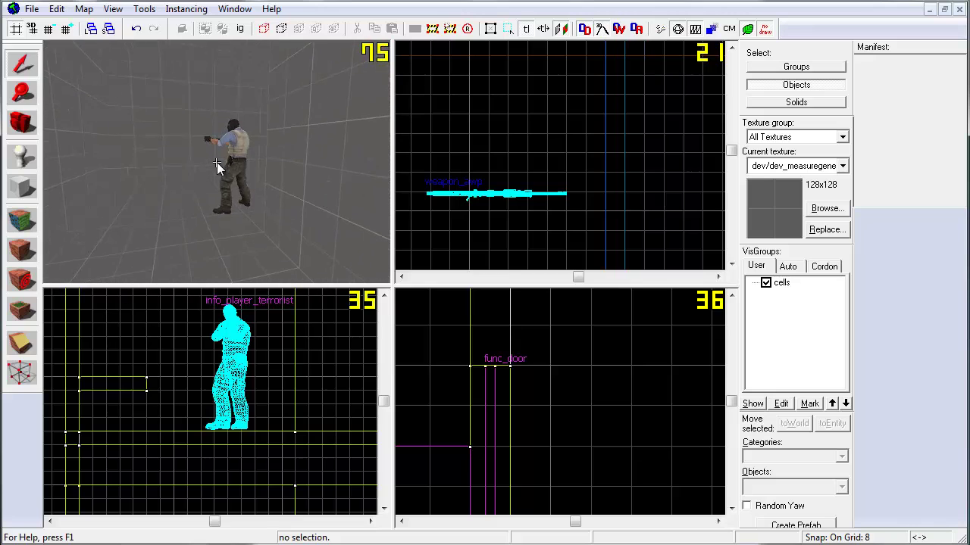
{"action": "key", "text": "Right"}
{"action": "key", "text": "Down"}
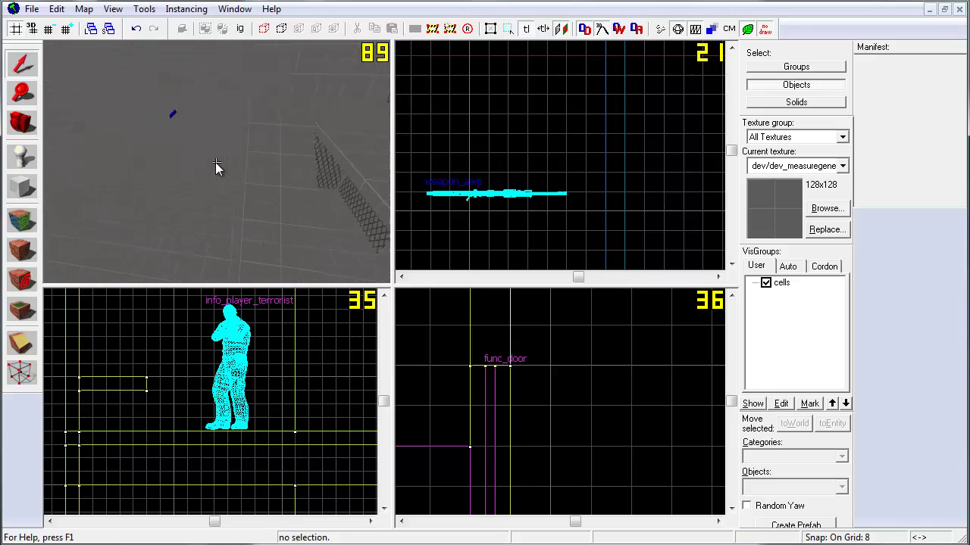
{"action": "key", "text": "Up"}
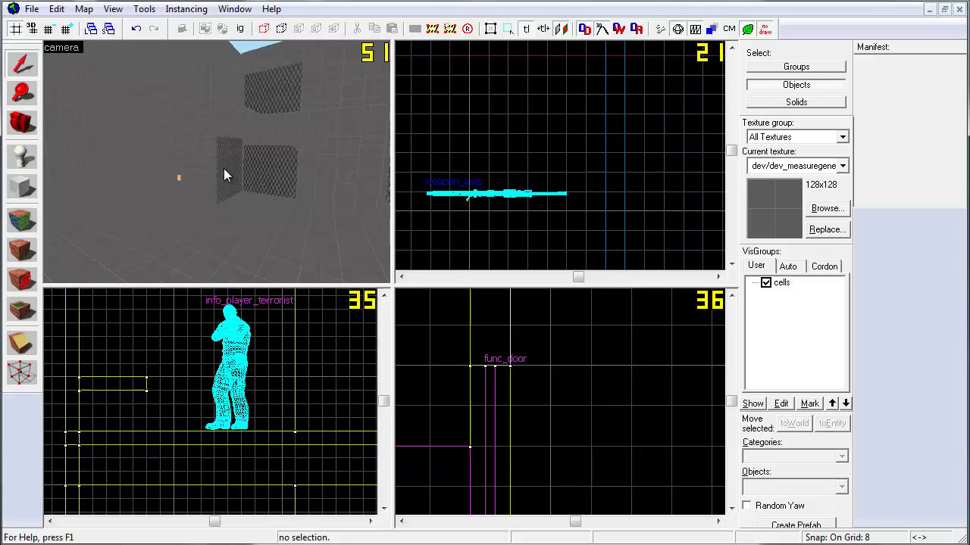
{"action": "key", "text": "Left"}
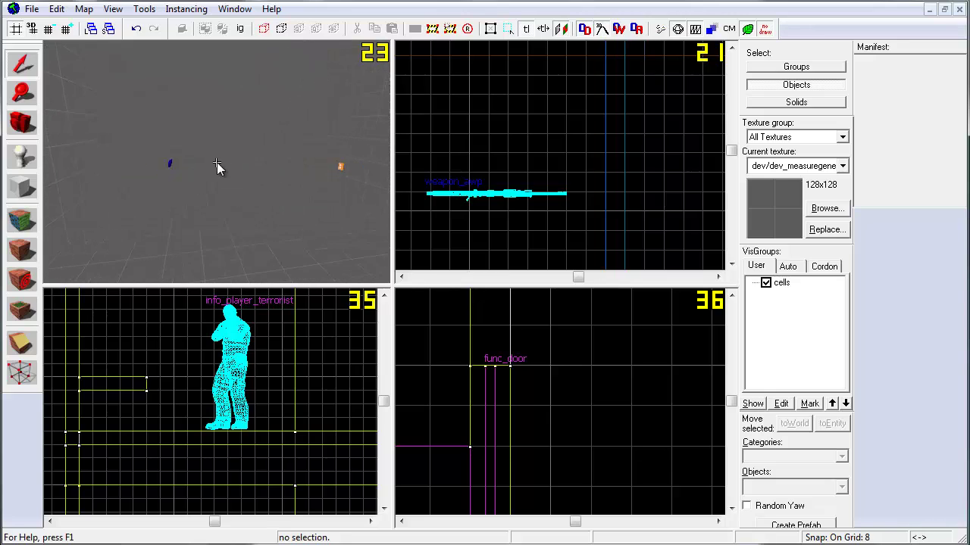
{"action": "key", "text": "Right"}
{"action": "key", "text": "Left"}
{"action": "key", "text": "Up"}
{"action": "key", "text": "Down"}
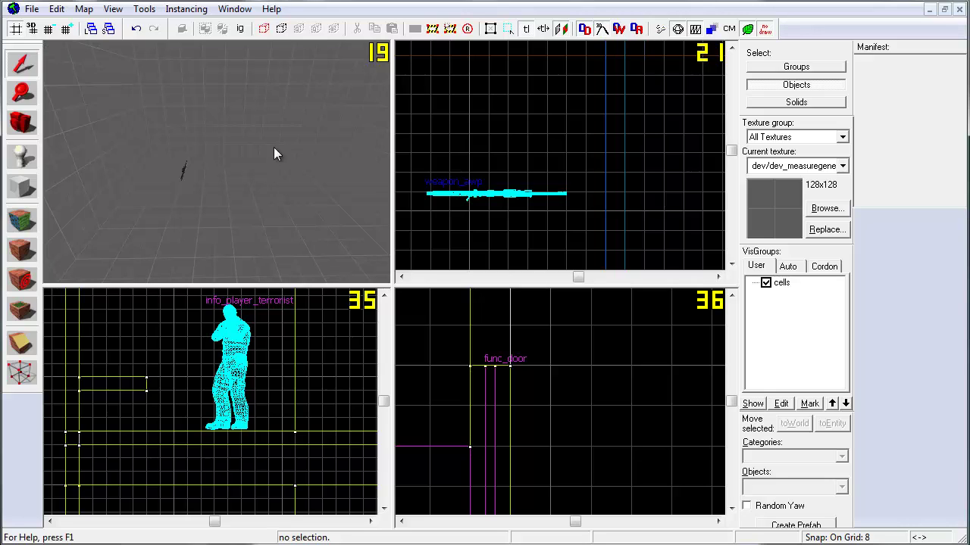
{"action": "key", "text": "Right"}
{"action": "key", "text": "Left"}
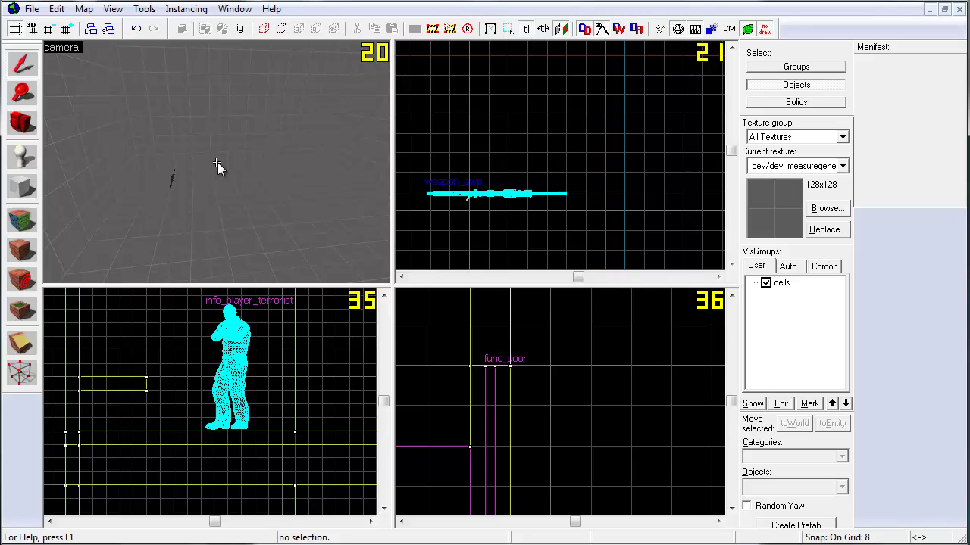
{"action": "key", "text": "Up"}
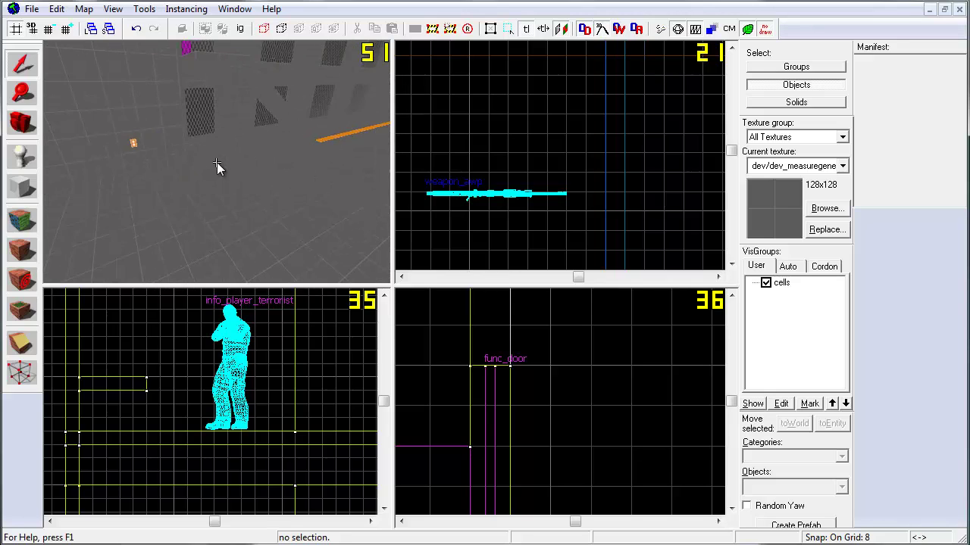
{"action": "key", "text": "Up"}
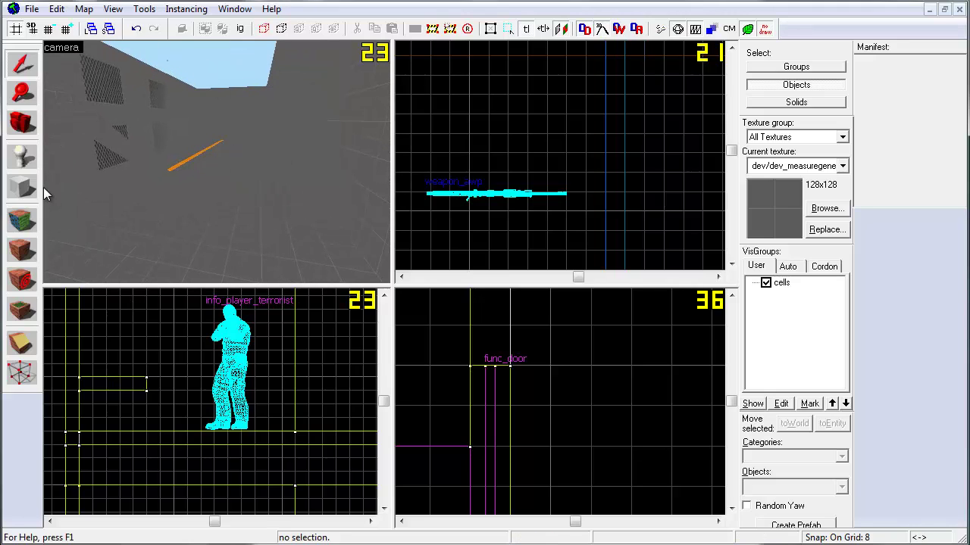
{"action": "left_click", "coordinate": [22, 188]}
{"action": "scroll", "coordinate": [458, 147], "scroll_direction": "down", "scroll_amount": 2}
{"action": "scroll", "coordinate": [531, 189], "scroll_direction": "down", "scroll_amount": 1}
{"action": "left_click_drag", "start_coordinate": [473, 90], "coordinate": [551, 193]}
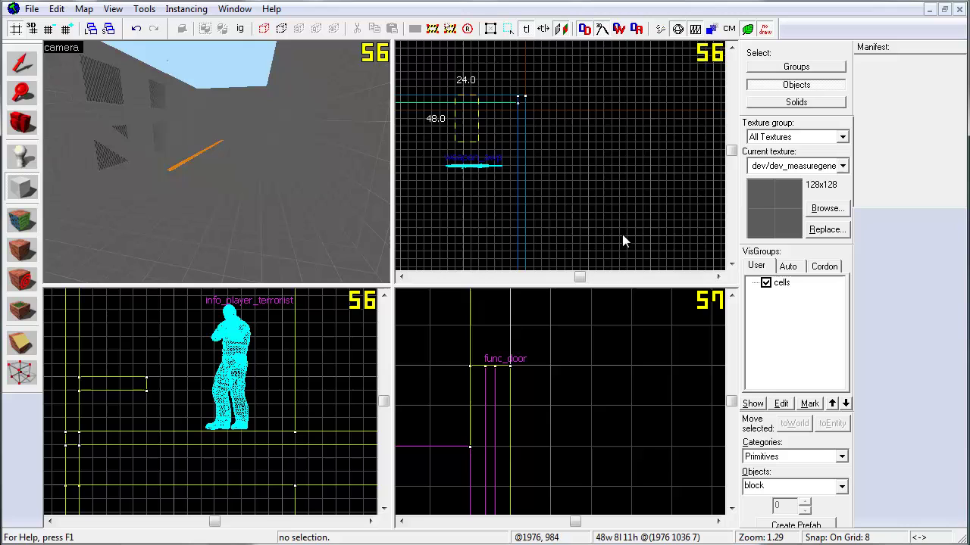
{"action": "left_click", "coordinate": [21, 62]}
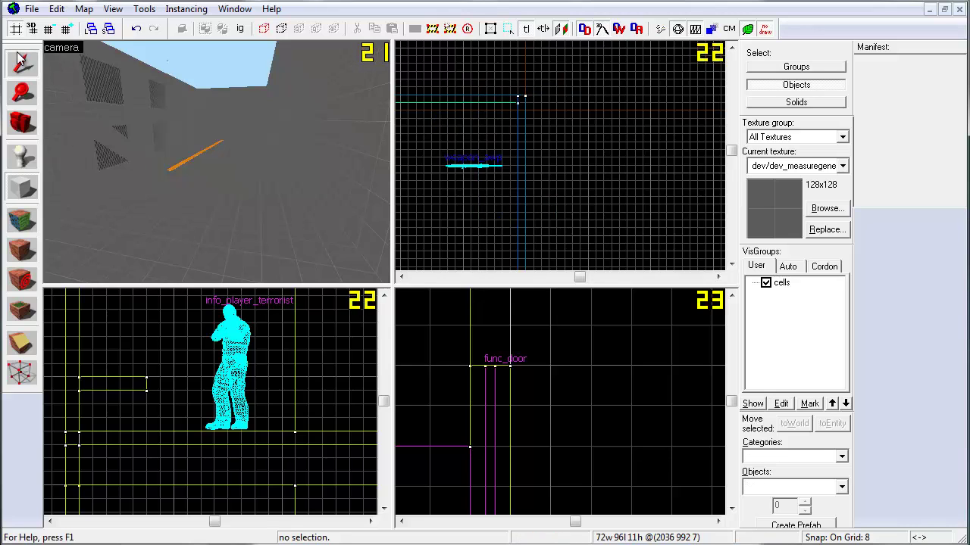
{"action": "key", "text": "z"}
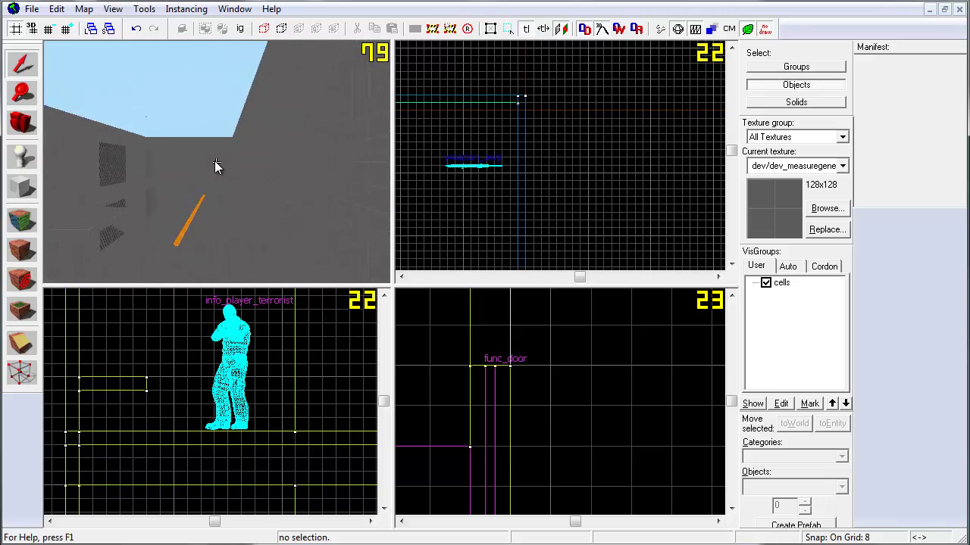
{"action": "key", "text": "z"}
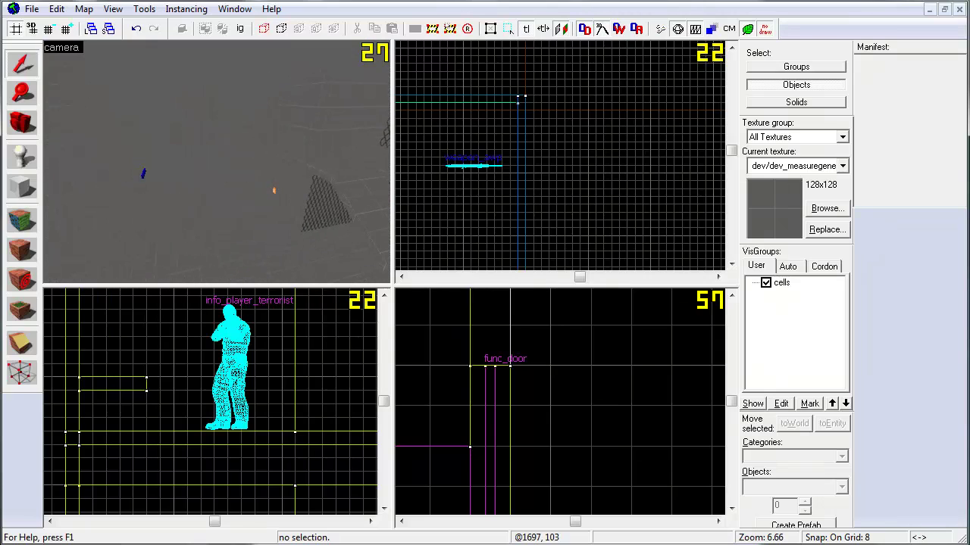